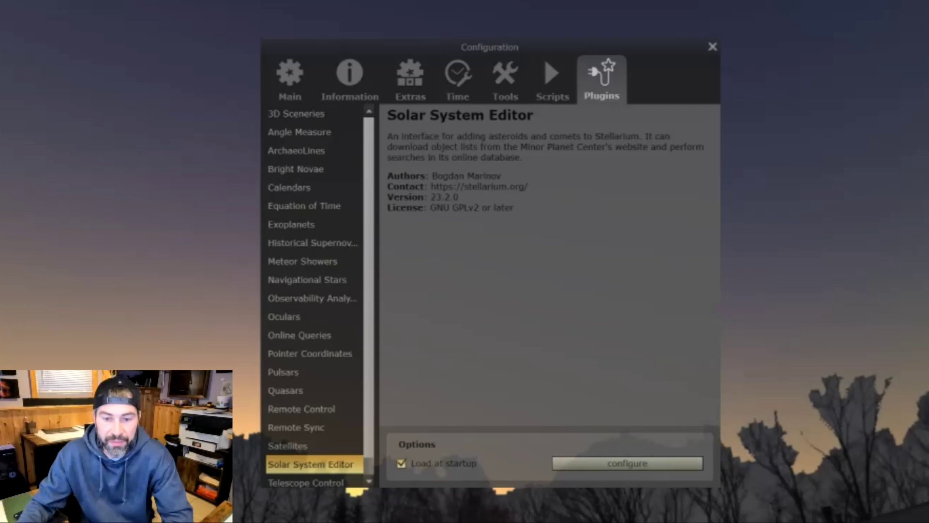
# - Open the Solar System Editor's import dialog and fetch comet orbital elements from the "Gideon van Buitenen: comets" source
pyautogui.click(627, 463)
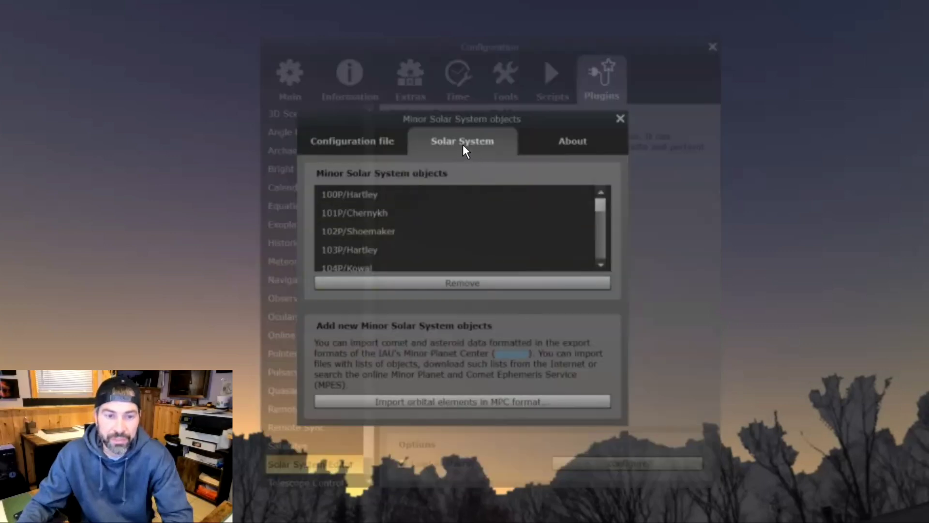
pyautogui.click(399, 410)
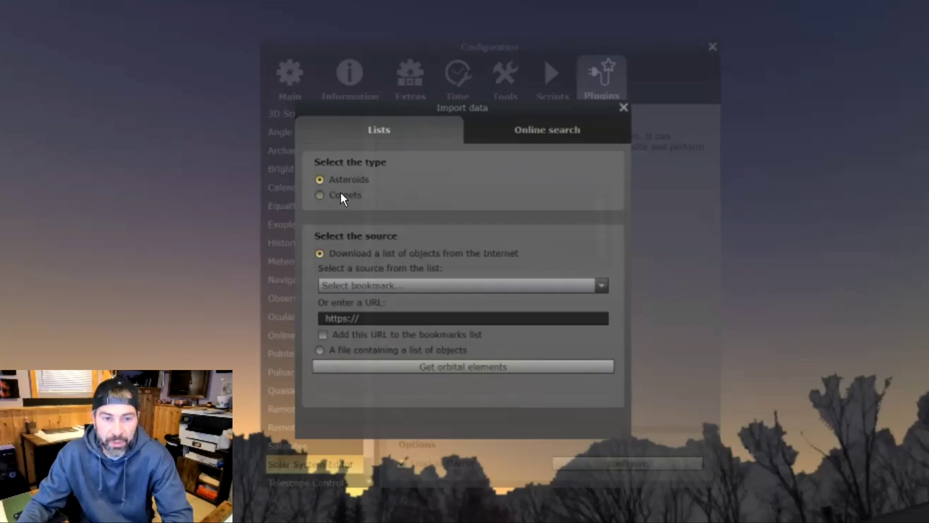
pyautogui.click(320, 195)
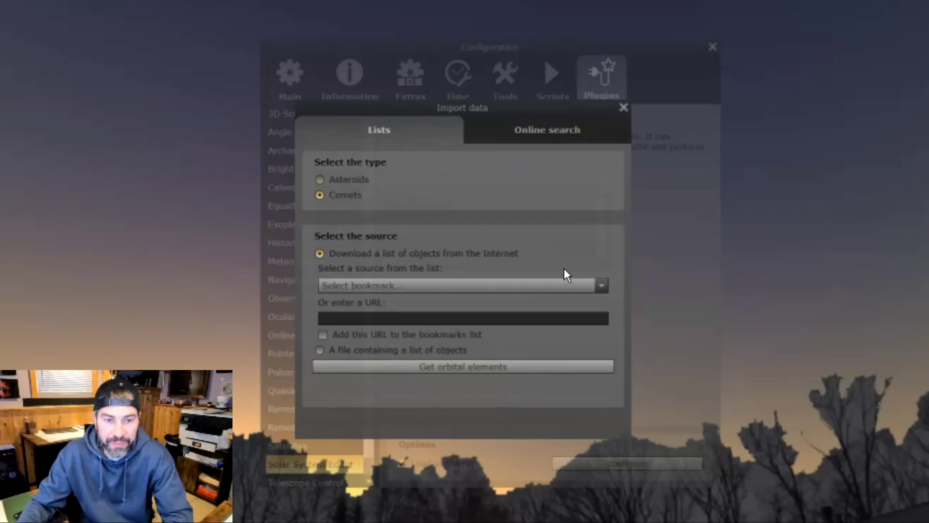
pyautogui.click(599, 292)
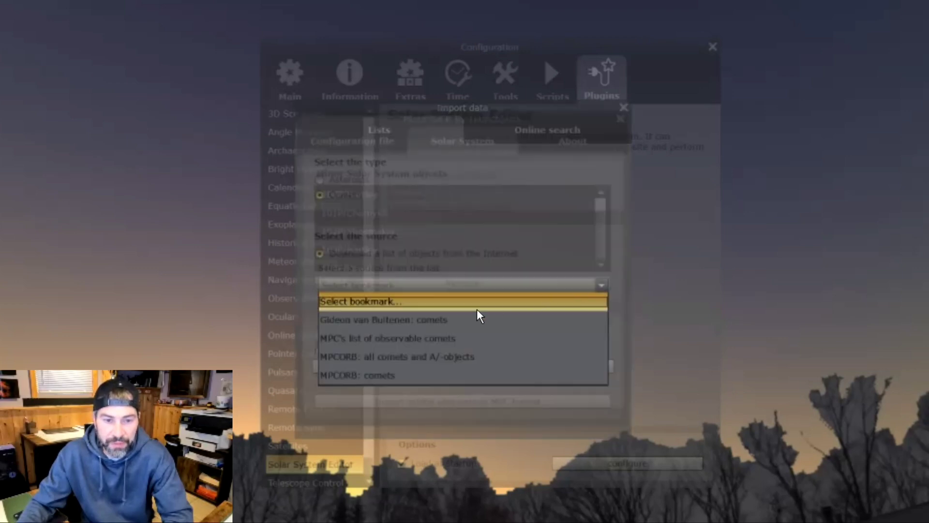
pyautogui.click(440, 324)
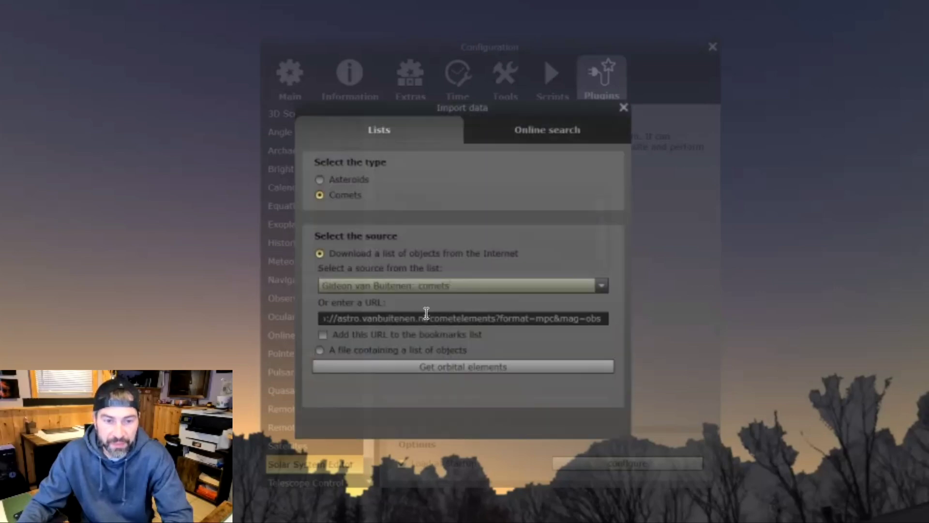
pyautogui.click(489, 373)
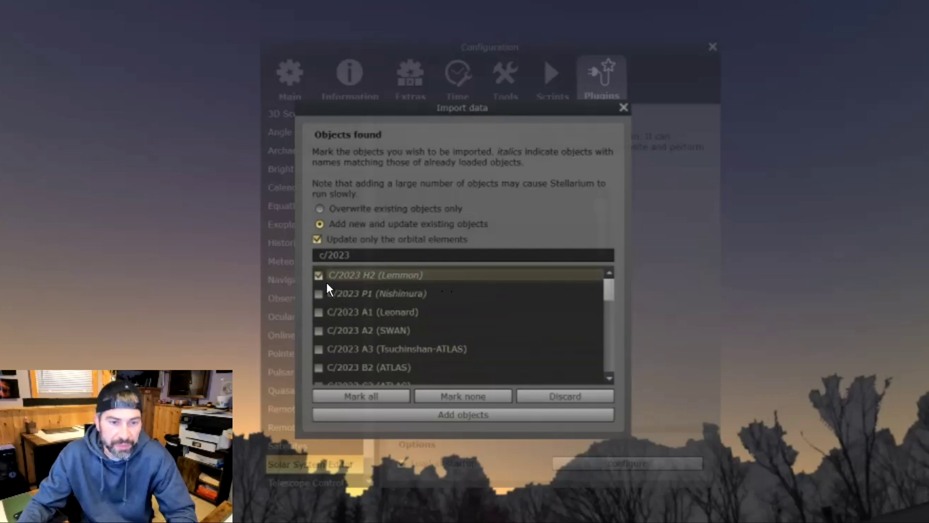
# - Add the marked comet C/2023 H2 (Lemmon) to the solar system objects and close the import and configuration windows
pyautogui.click(453, 417)
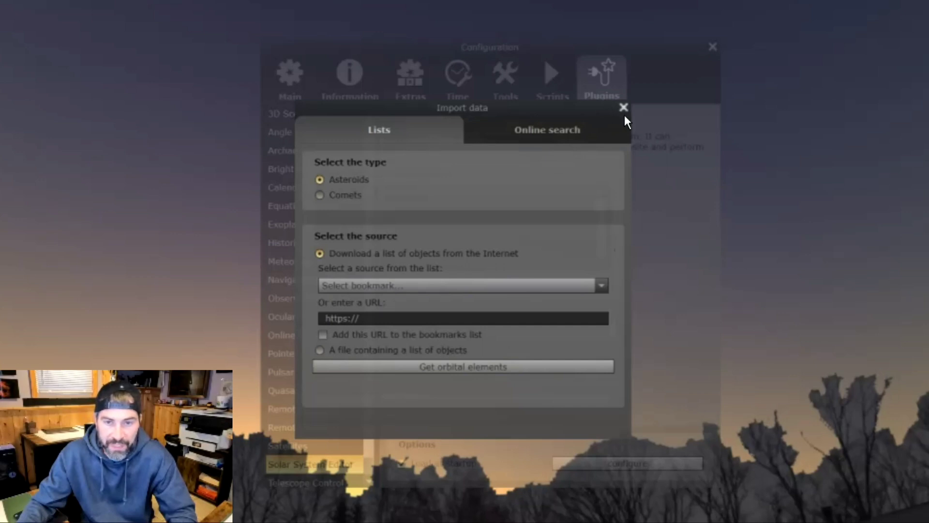
pyautogui.click(624, 115)
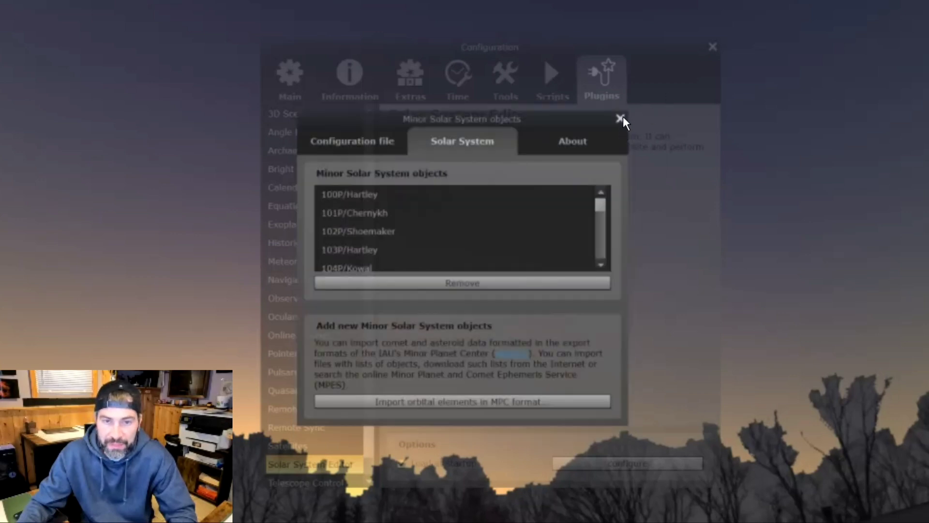
pyautogui.click(622, 118)
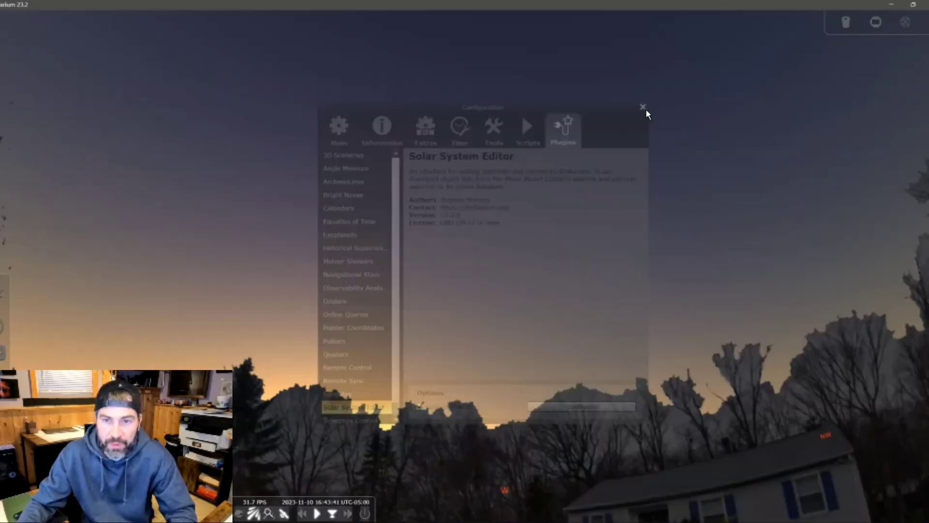
pyautogui.click(712, 47)
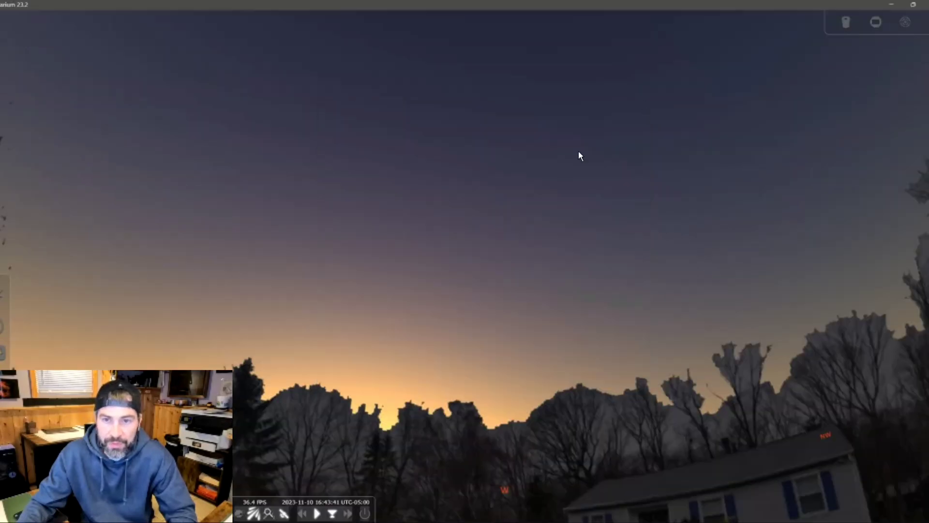
# - Search the sky for "c/2023" and centre the view on comet C/2023 H2 (Lemmon)
pyautogui.press('F3')
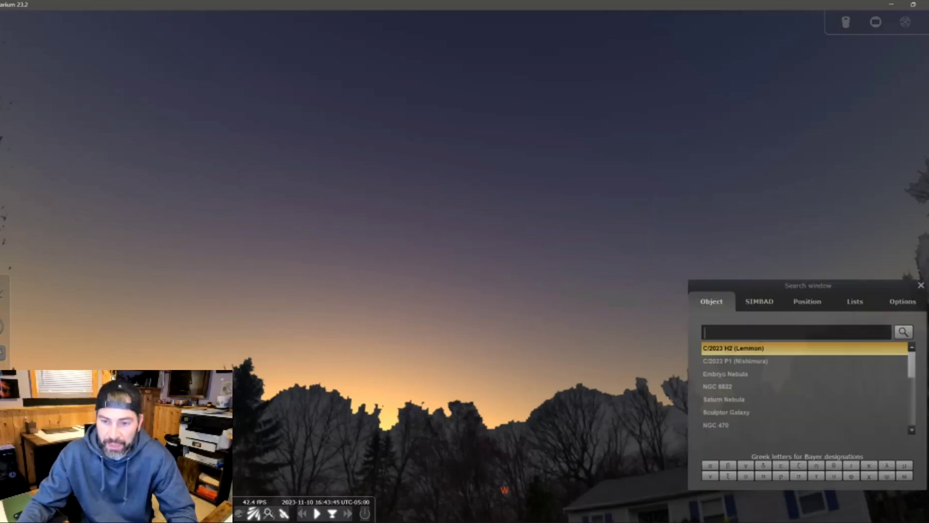
pyautogui.write('c/2023')
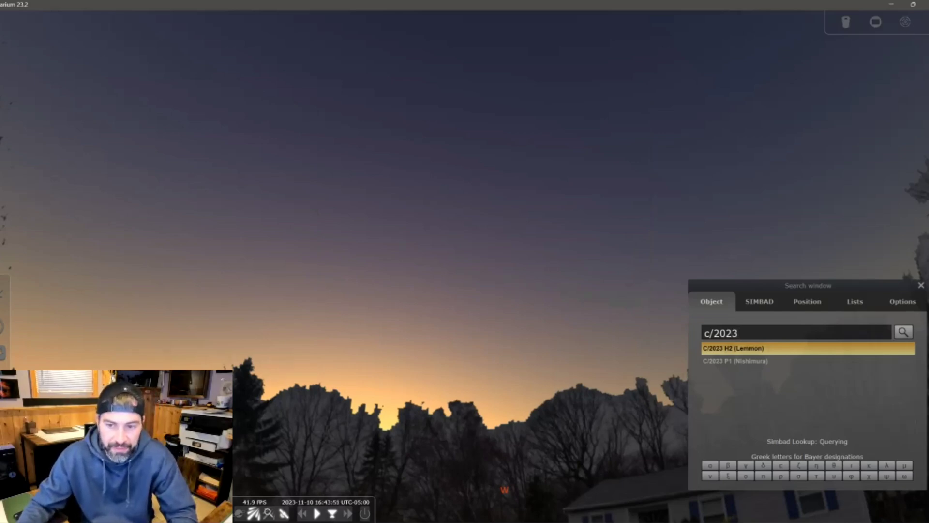
pyautogui.press('Return')
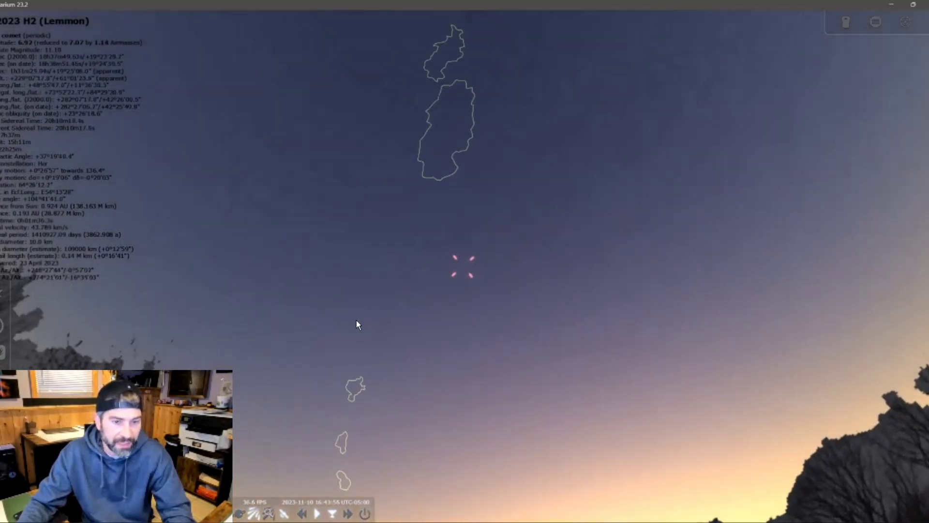
pyautogui.scroll(3, 466, 261)
pyautogui.scroll(-3, 463, 261)
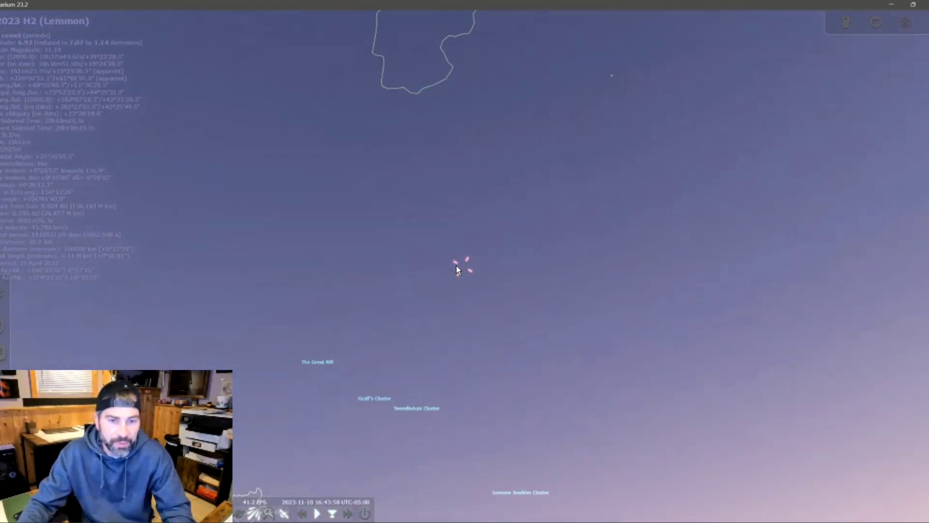
pyautogui.hotkey('ctrl', 'f')
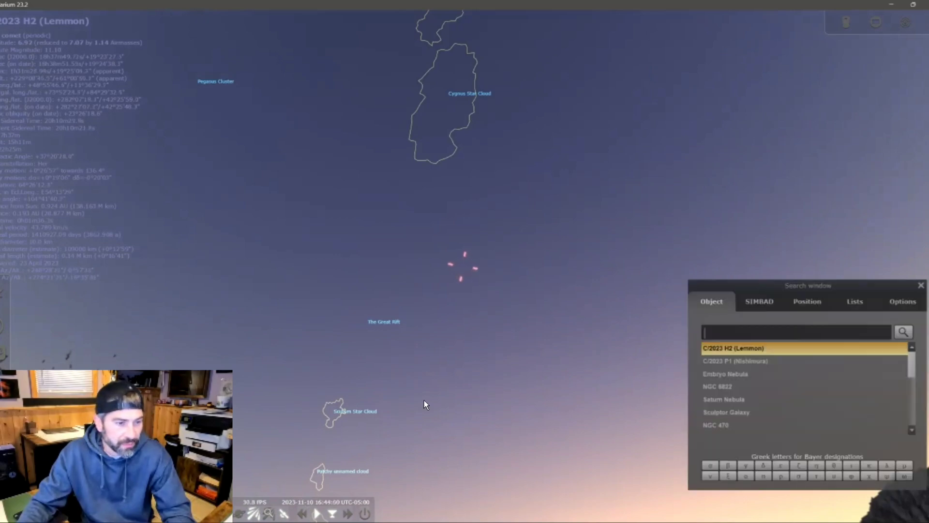
pyautogui.hotkey('ctrl', 'f')
# - Step the hour on 2023-11-10 forward to 20:44 and back again to check the comet's height above the western horizon
pyautogui.press('F5')
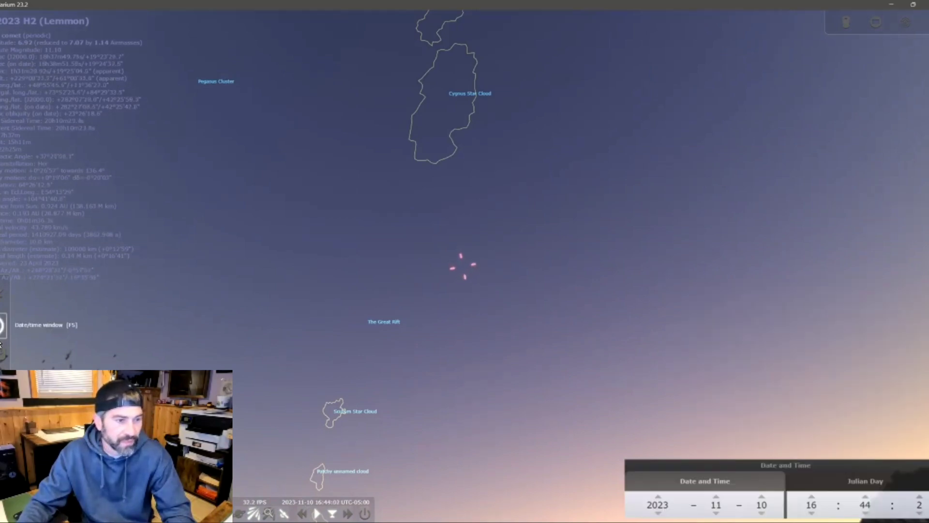
pyautogui.press('g')
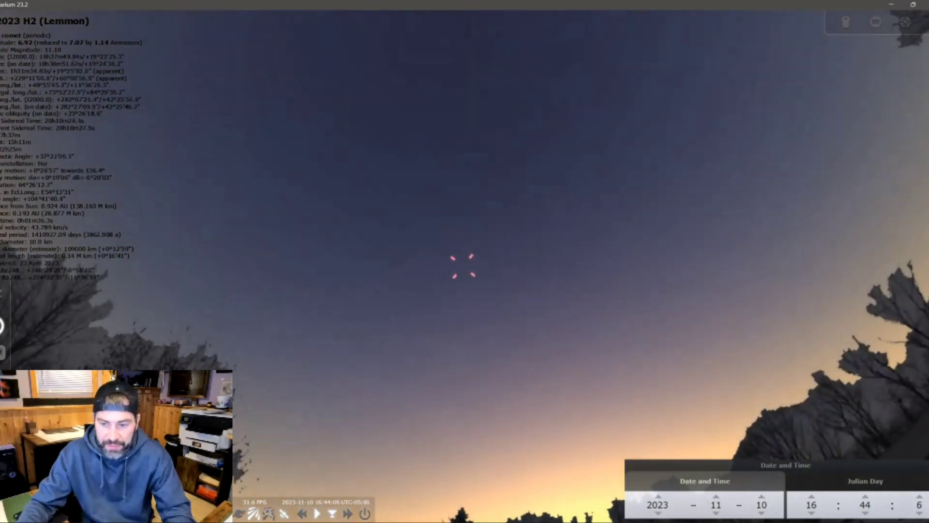
pyautogui.press('Up')
pyautogui.press('Up')
pyautogui.press('Up')
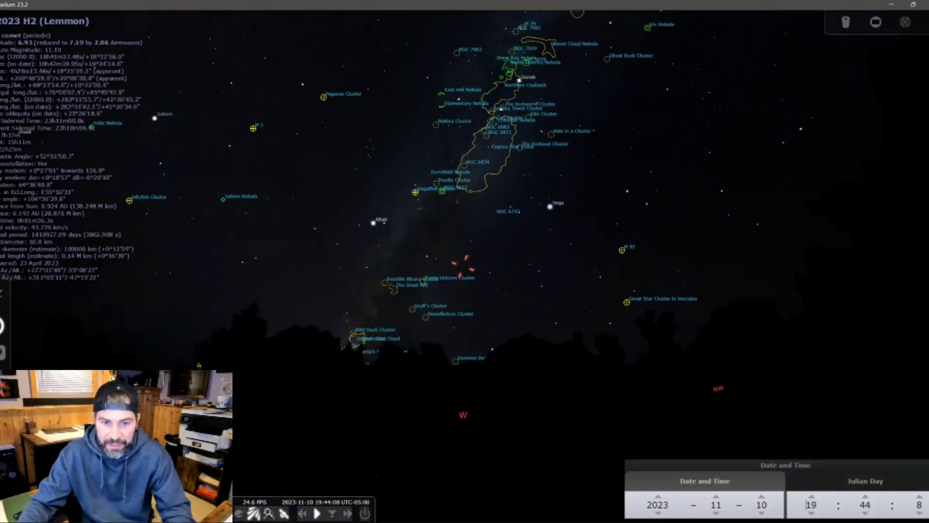
pyautogui.press('Up')
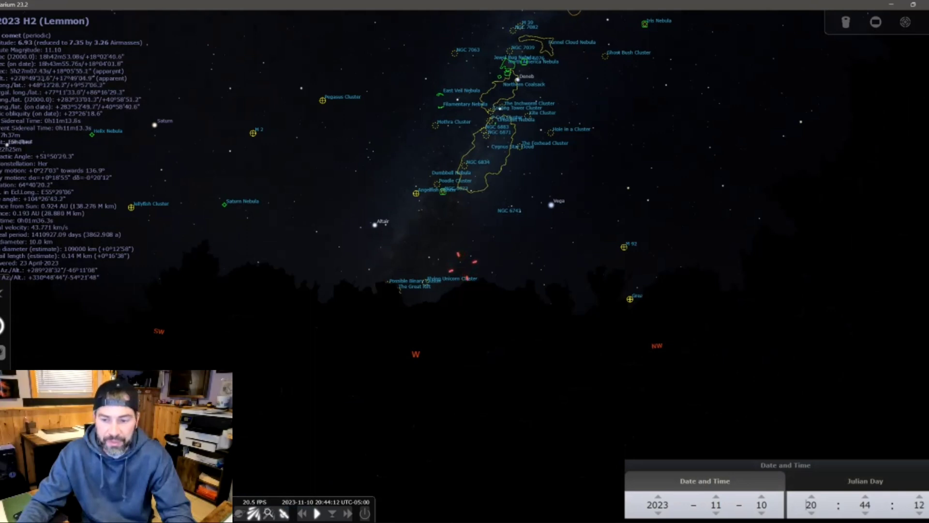
pyautogui.press('Down')
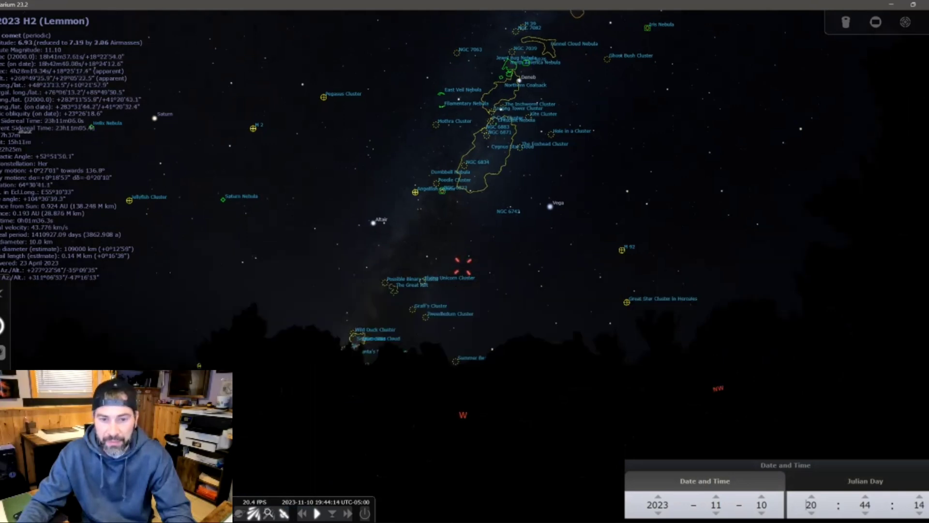
pyautogui.press('Down')
pyautogui.press('Down')
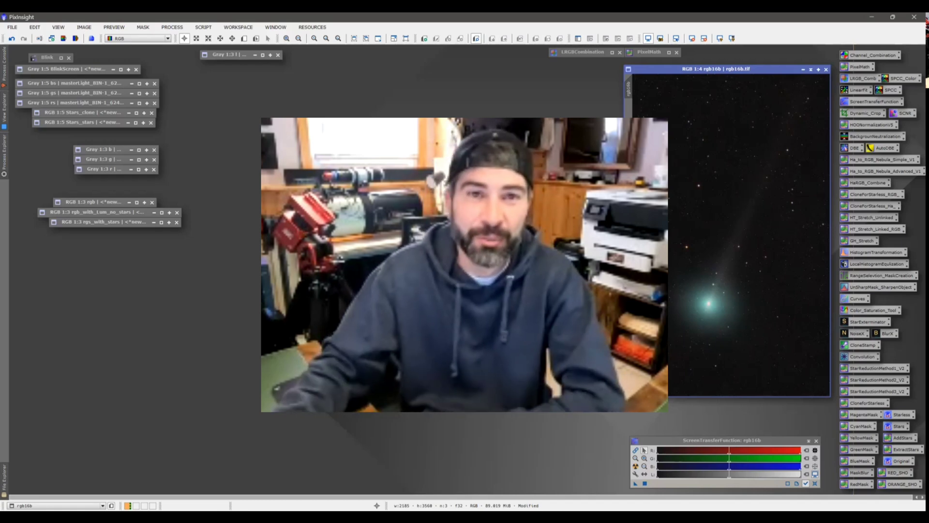
# - In PixInsight, inspect the comet, its tail and the stars in the rgb16b image up close, then return its window to the side
pyautogui.moveTo(716, 69); pyautogui.dragTo(411, 88)
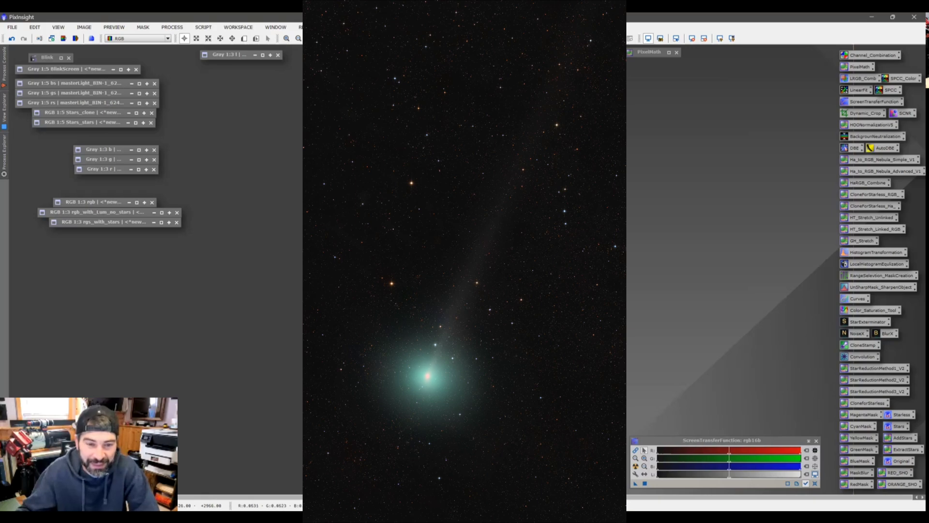
pyautogui.press('space')
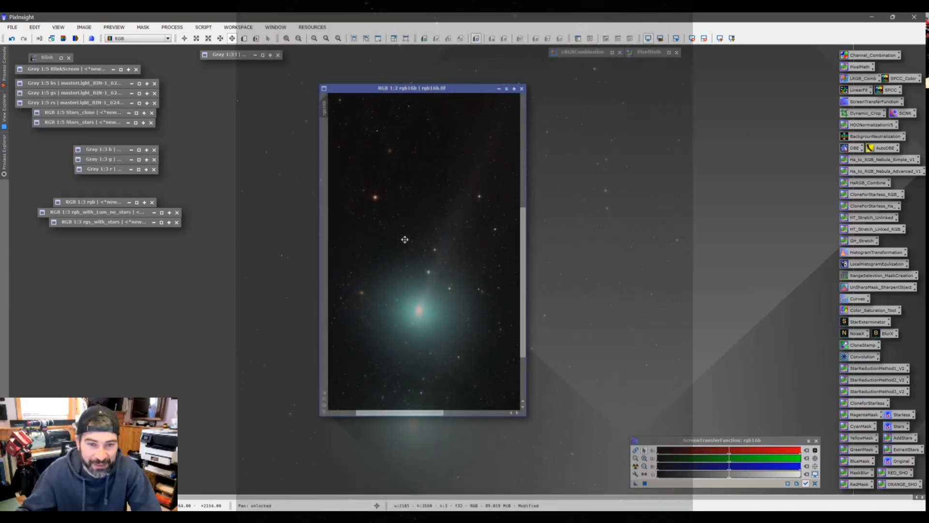
pyautogui.moveTo(404, 239); pyautogui.dragTo(392, 301)
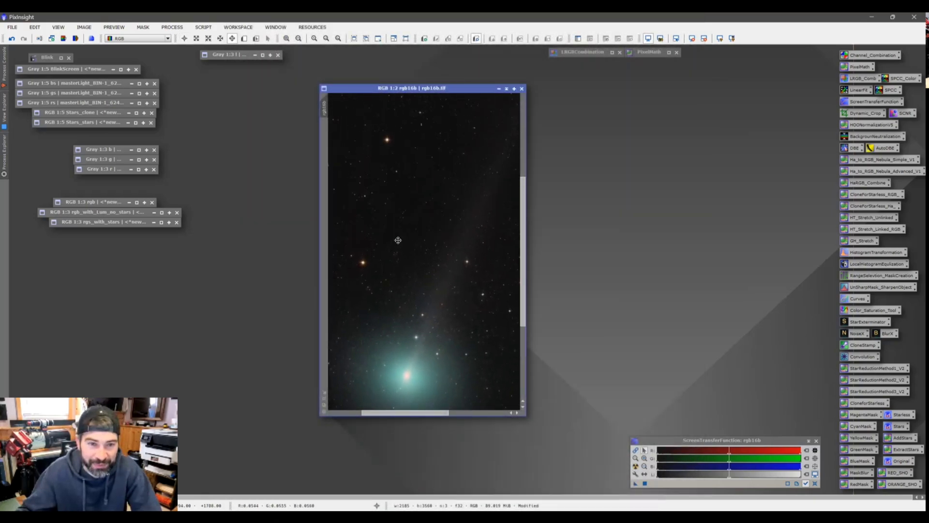
pyautogui.scroll(1, 397, 240)
pyautogui.moveTo(419, 253)
pyautogui.mouseDown()
pyautogui.moveTo(382, 203)
pyautogui.moveTo(417, 241)
pyautogui.mouseUp()
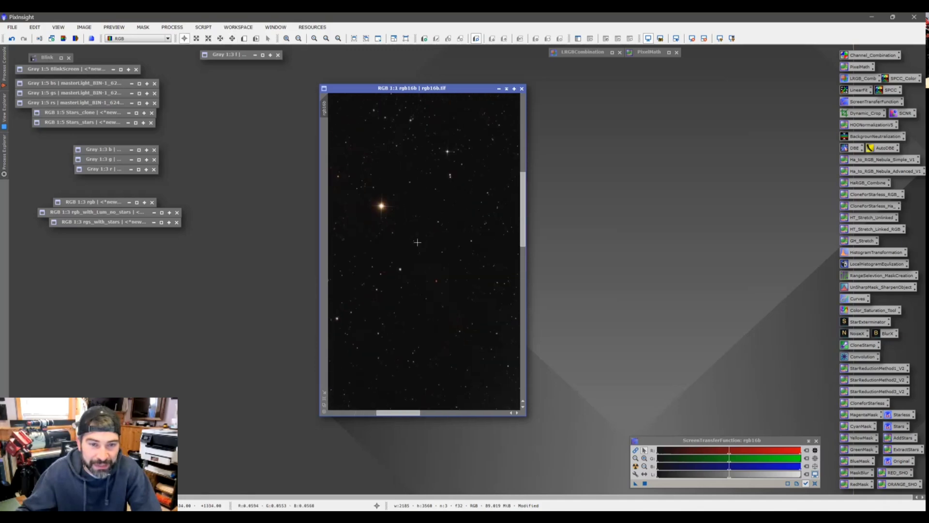
pyautogui.scroll(-4, 417, 242)
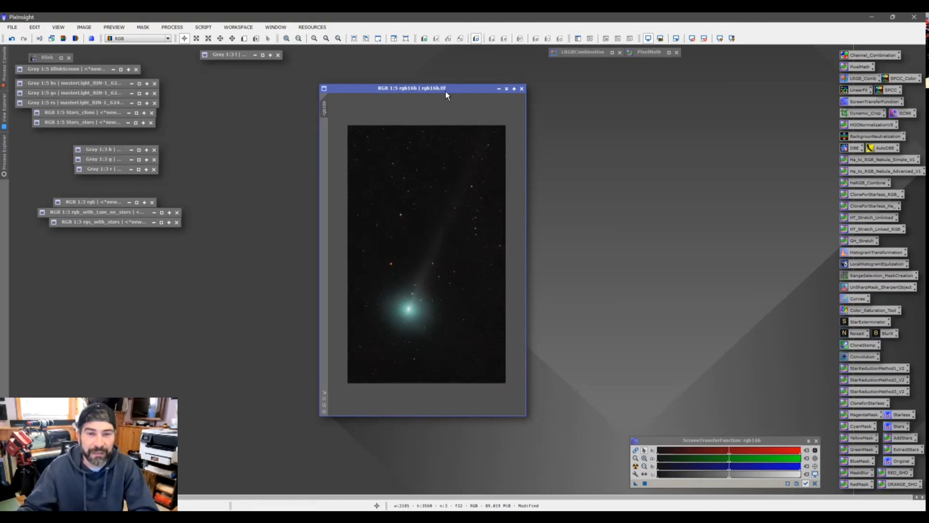
pyautogui.moveTo(445, 91); pyautogui.dragTo(750, 66)
# - In File Explorer, look through the R and L master light files in the ED102 project's master folder, then minimize the window
pyautogui.moveTo(892, 140); pyautogui.dragTo(333, 83)
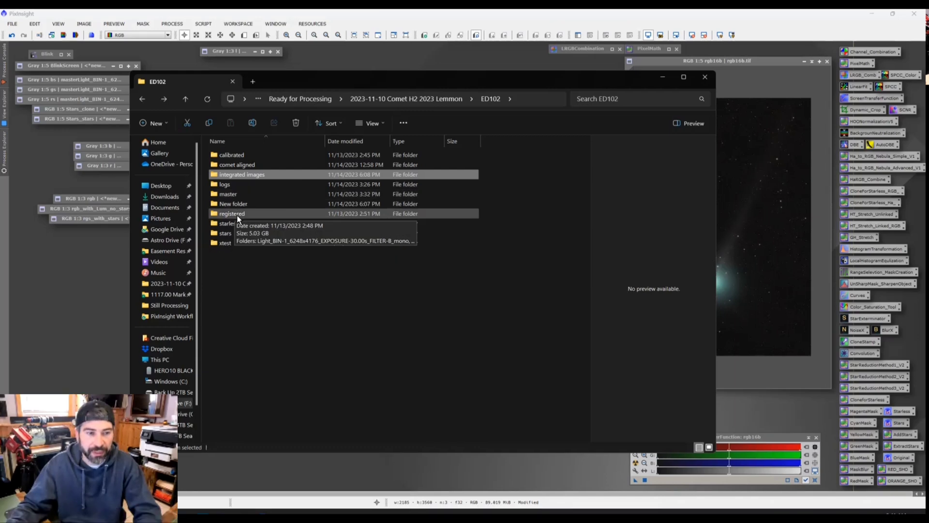
pyautogui.doubleClick(228, 194)
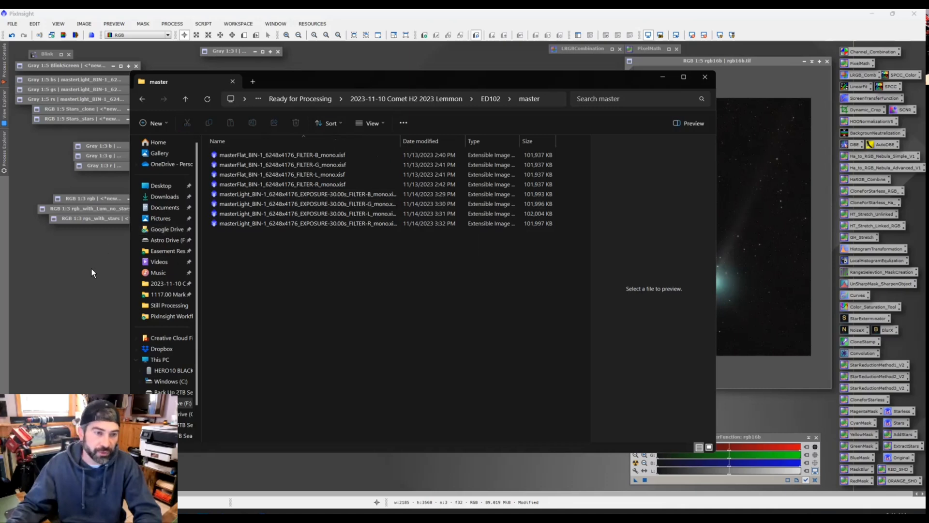
pyautogui.click(376, 225)
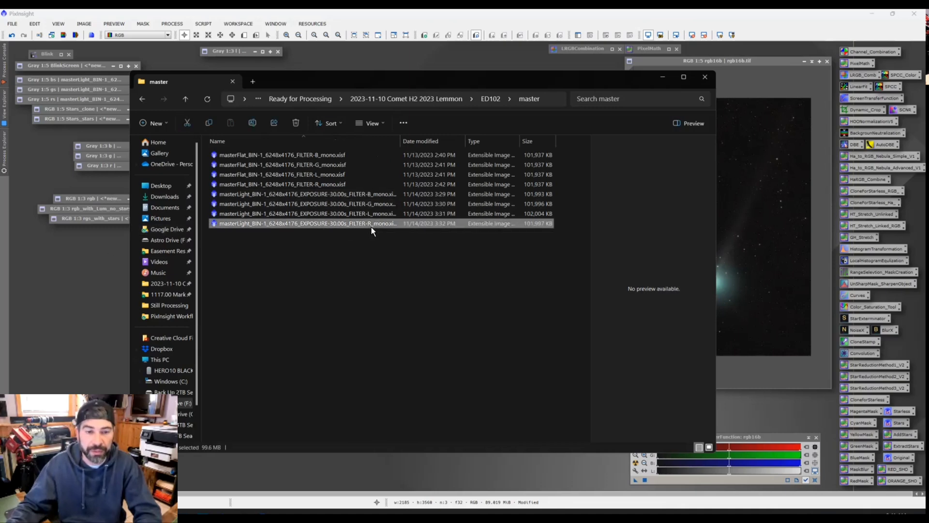
pyautogui.click(370, 214)
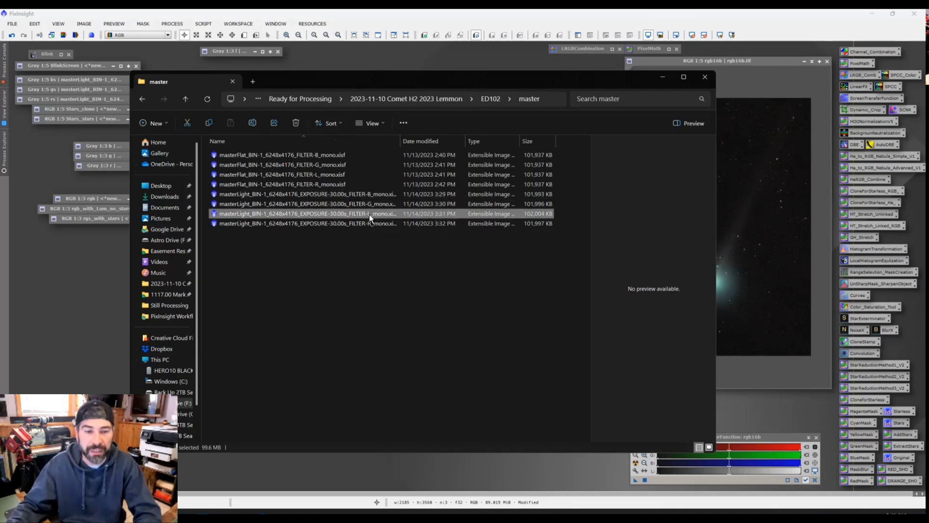
pyautogui.click(663, 78)
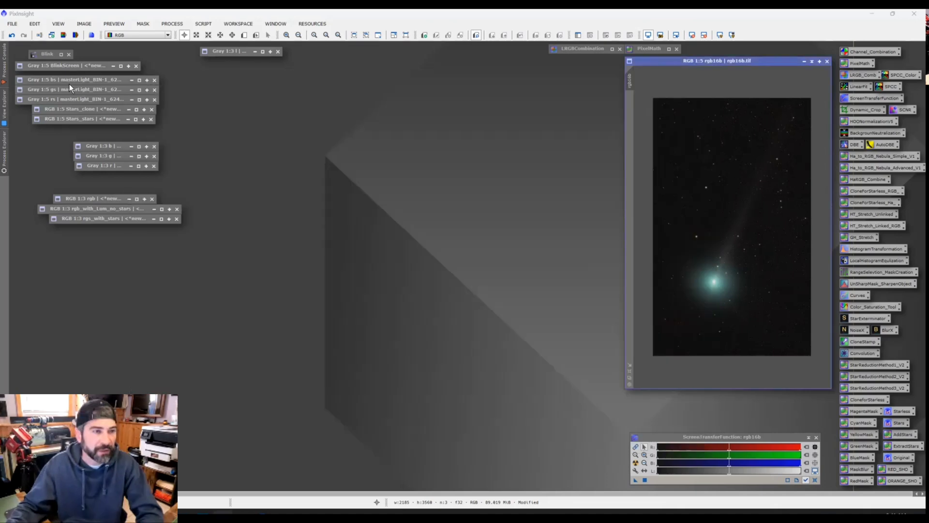
# - Restore the B, G and R master light images (bs, gs, rs) in PixInsight and arrange them so their title bars are visible
pyautogui.doubleClick(69, 84)
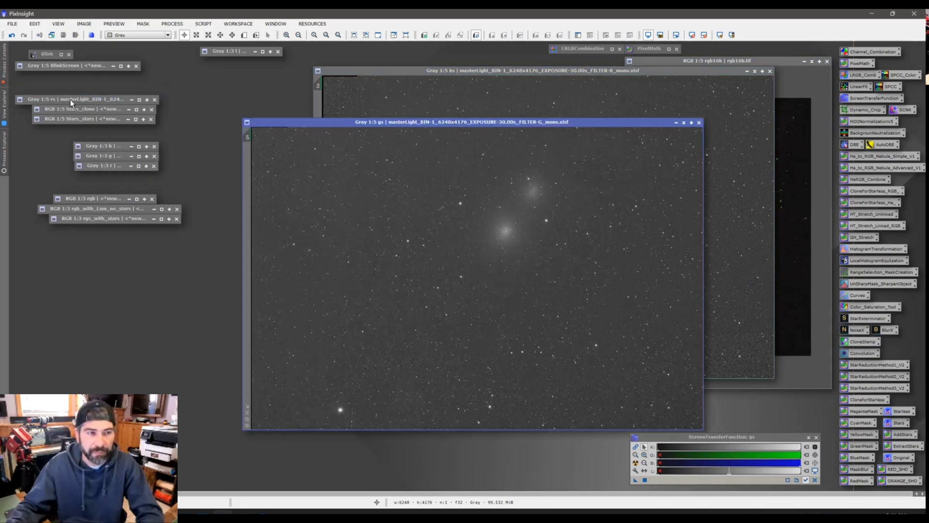
pyautogui.click(70, 100)
pyautogui.doubleClick(71, 100)
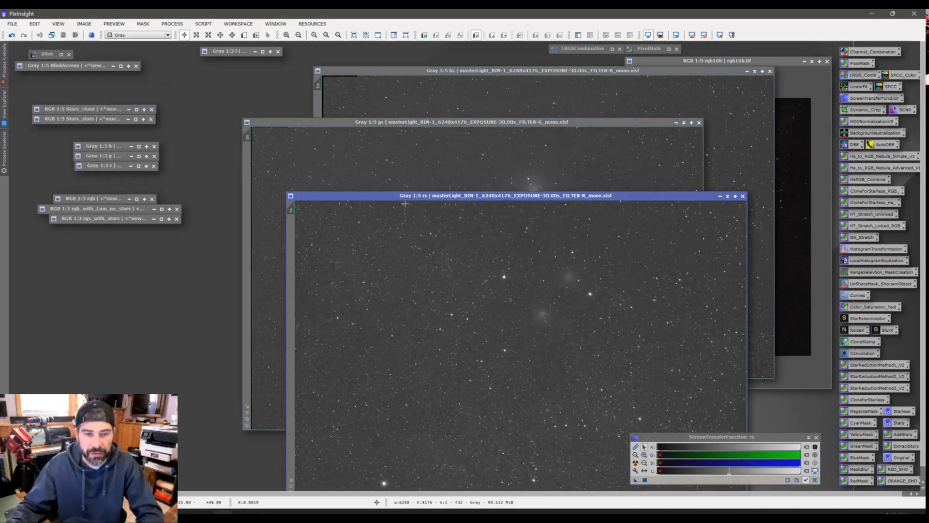
pyautogui.moveTo(404, 199); pyautogui.dragTo(321, 161)
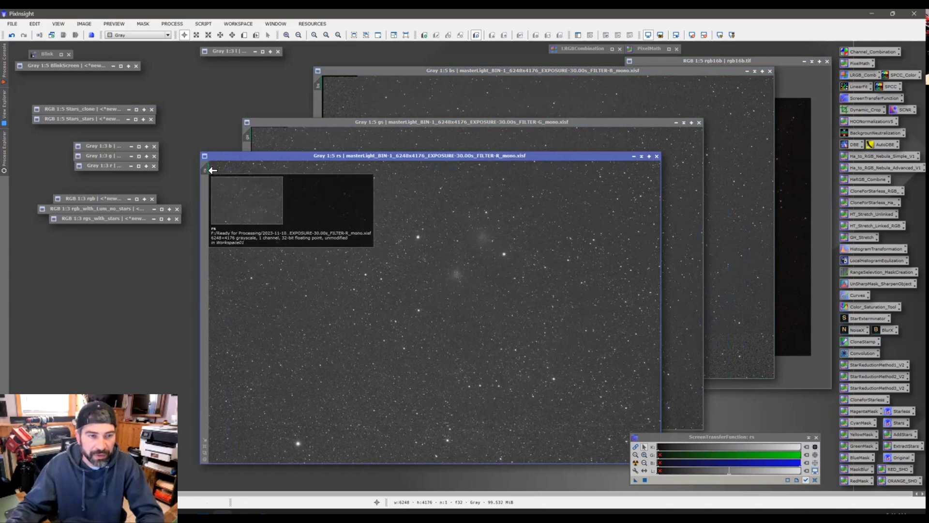
pyautogui.moveTo(251, 141)
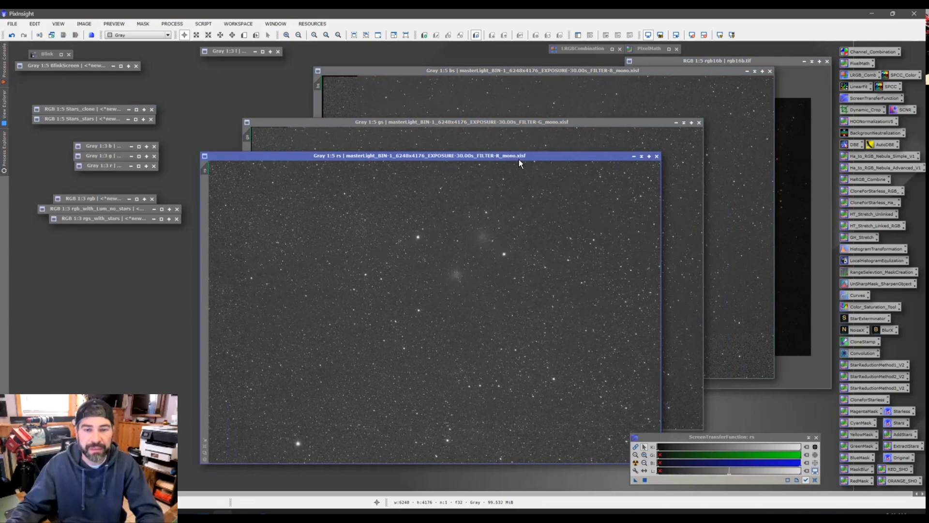
# - Stack the rs and bs master light images exactly over gs to compare where the comet sits in each filter
pyautogui.moveTo(519, 160); pyautogui.dragTo(558, 124)
pyautogui.moveTo(542, 71); pyautogui.dragTo(480, 124)
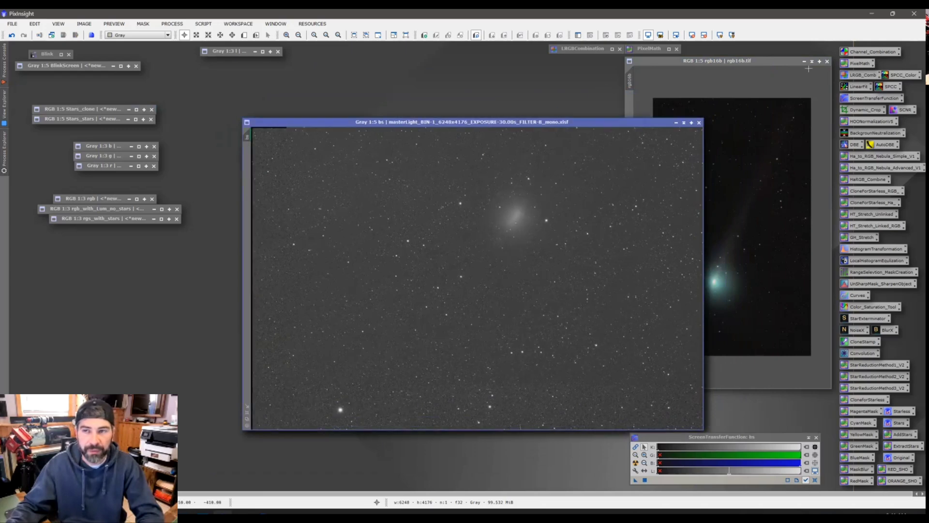
# - Set up ChannelCombination in RGB with rs, gs and bs as the R, G and B source images
pyautogui.doubleClick(871, 51)
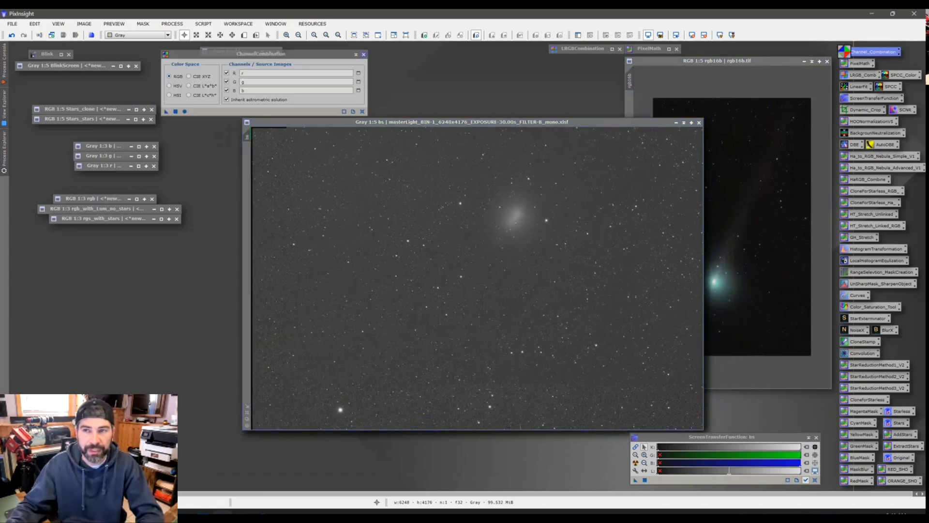
pyautogui.click(253, 74)
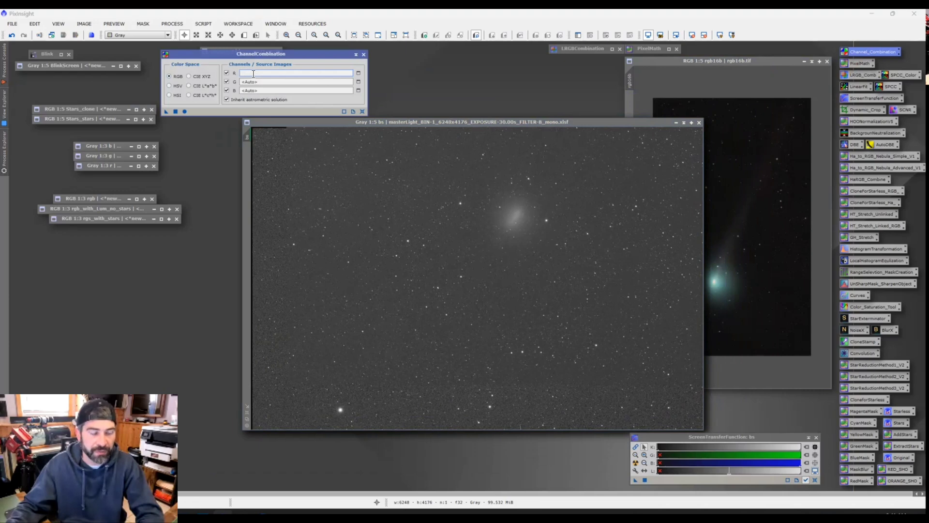
pyautogui.write('rs')
pyautogui.click(254, 83)
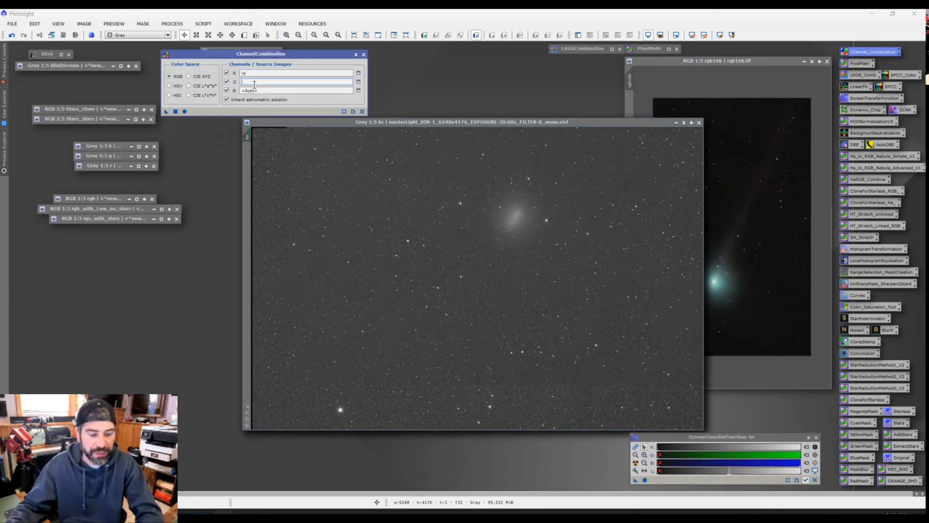
pyautogui.write('gs')
pyautogui.click(250, 91)
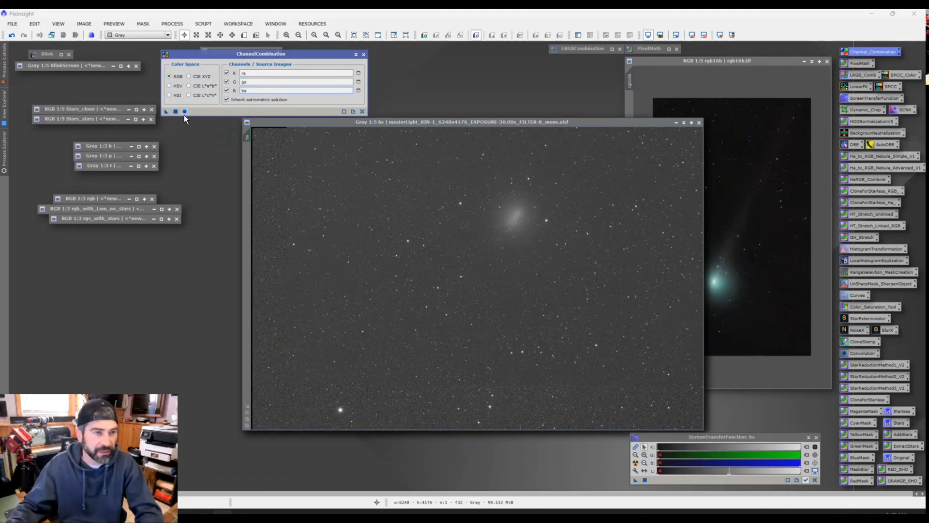
# - Open the combined Stars_clone image to examine the comet's separated color blobs, close ChannelCombination, and collapse the image again
pyautogui.doubleClick(94, 113)
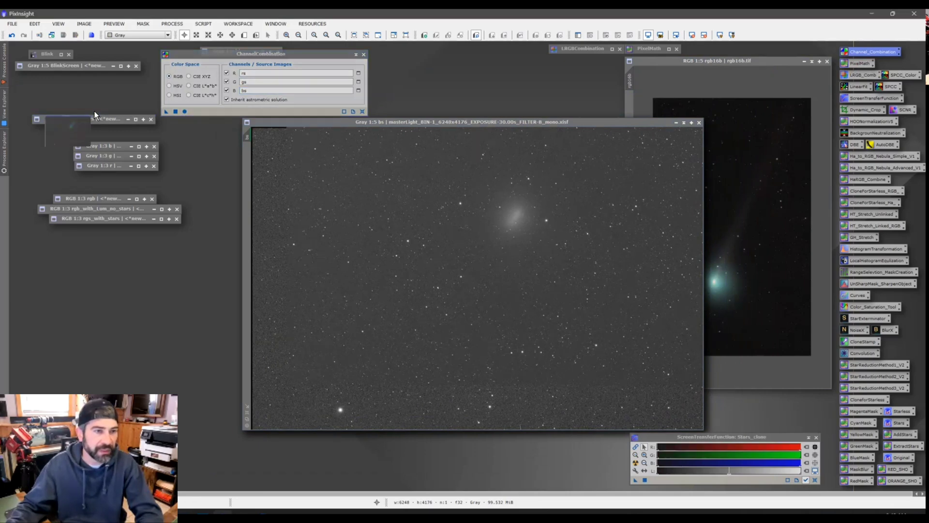
pyautogui.moveTo(367, 223)
pyautogui.mouseDown()
pyautogui.moveTo(387, 129)
pyautogui.moveTo(402, 129)
pyautogui.moveTo(394, 129)
pyautogui.mouseUp()
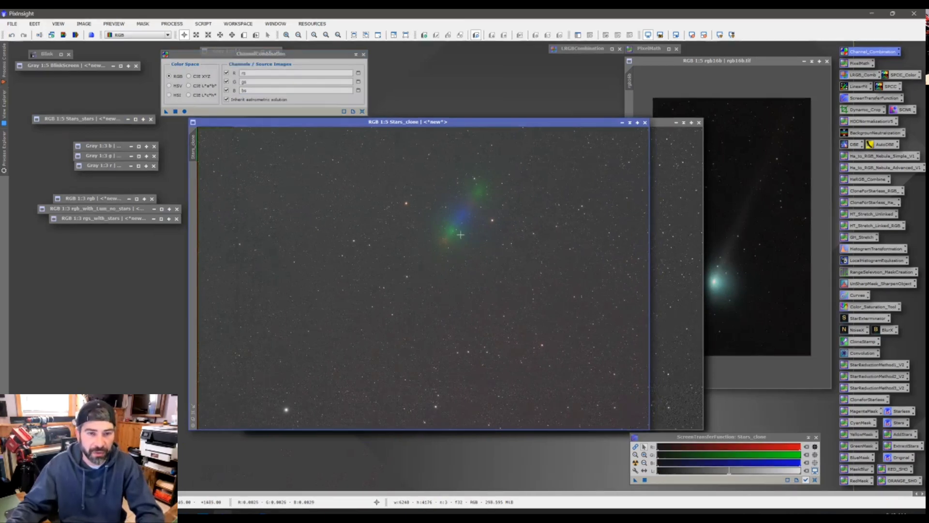
pyautogui.click(364, 54)
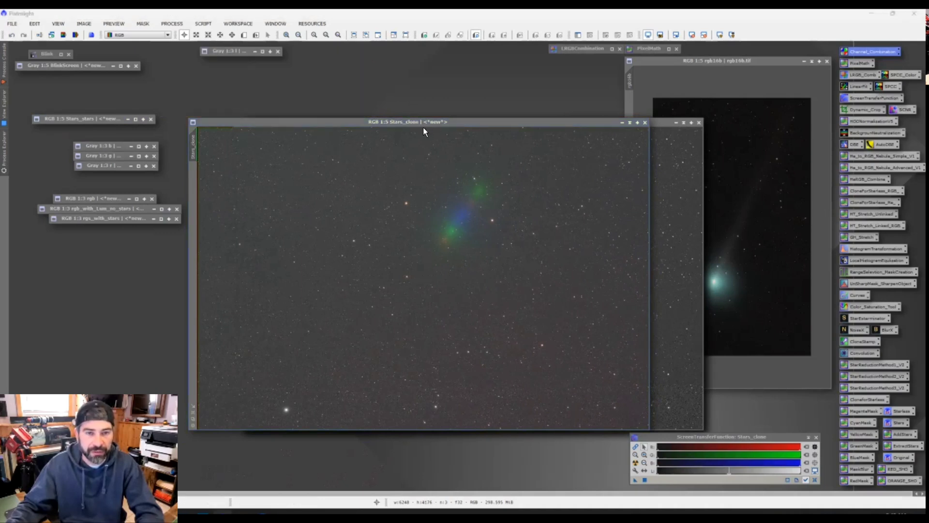
pyautogui.moveTo(423, 121); pyautogui.dragTo(432, 109)
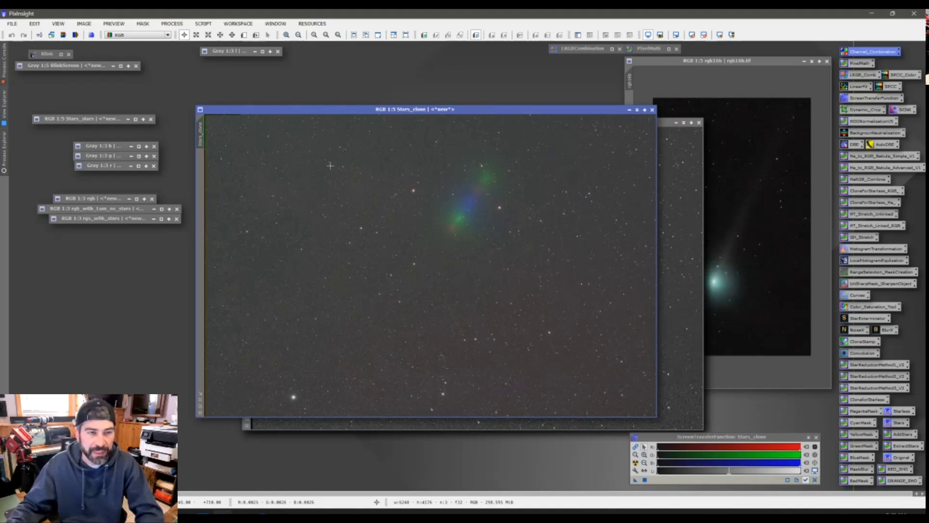
pyautogui.click(640, 111)
# - Open the Stars_stars image to view the extracted stars, then collapse it again
pyautogui.click(111, 117)
pyautogui.doubleClick(112, 118)
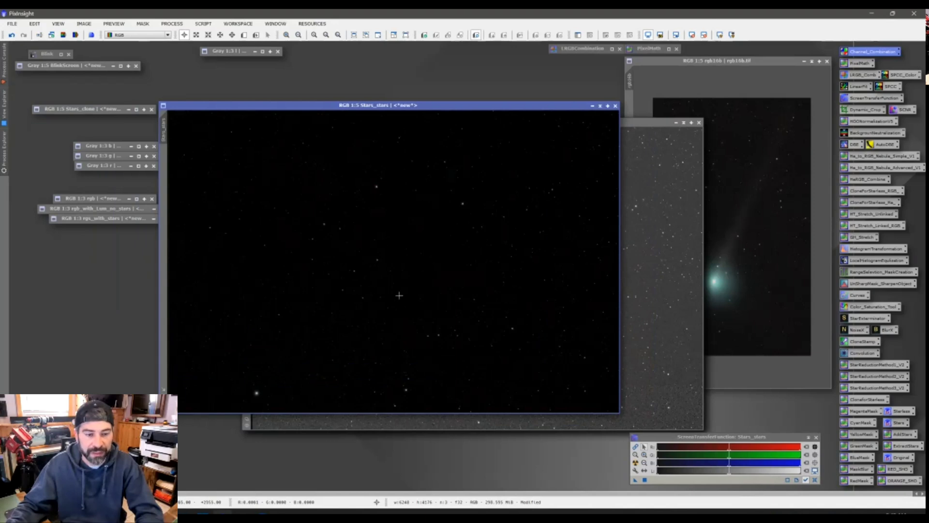
pyautogui.click(601, 106)
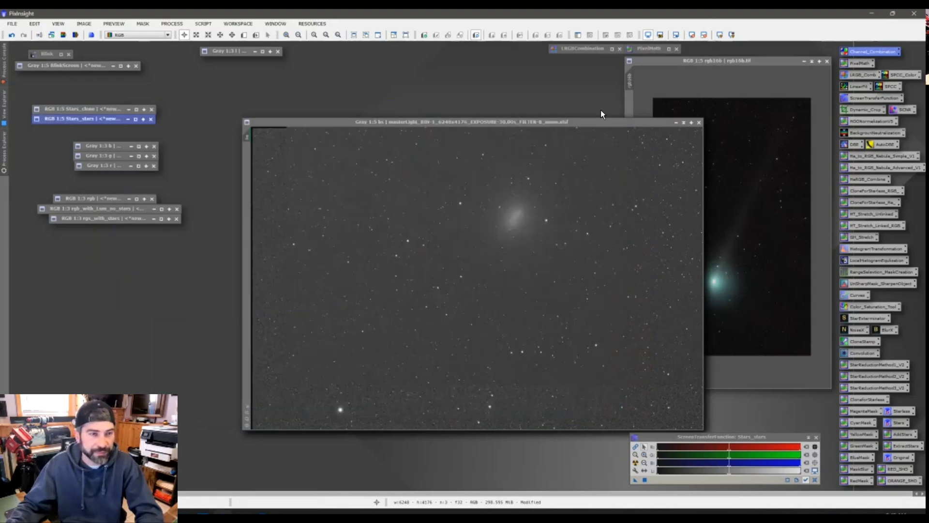
# - Collapse the bs, rs and gs master light images to clear the workspace
pyautogui.moveTo(664, 123); pyautogui.dragTo(655, 126)
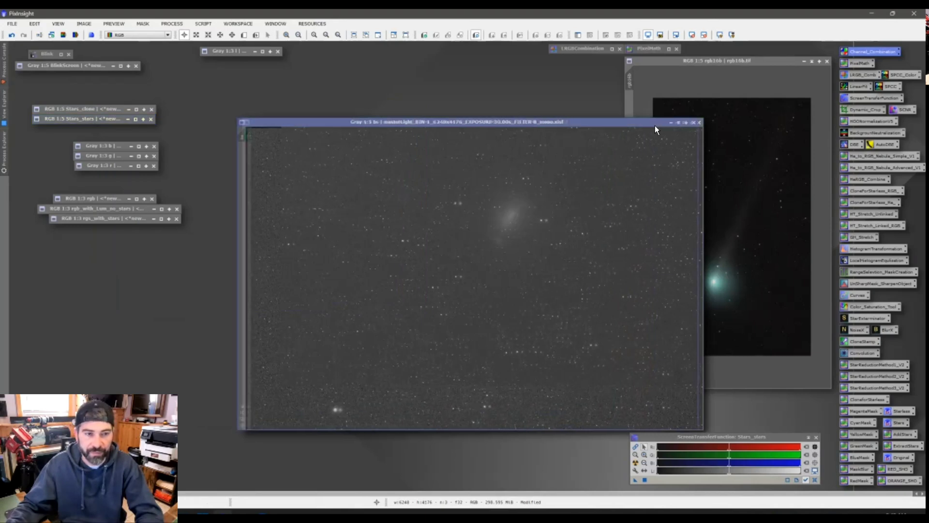
pyautogui.click(660, 123)
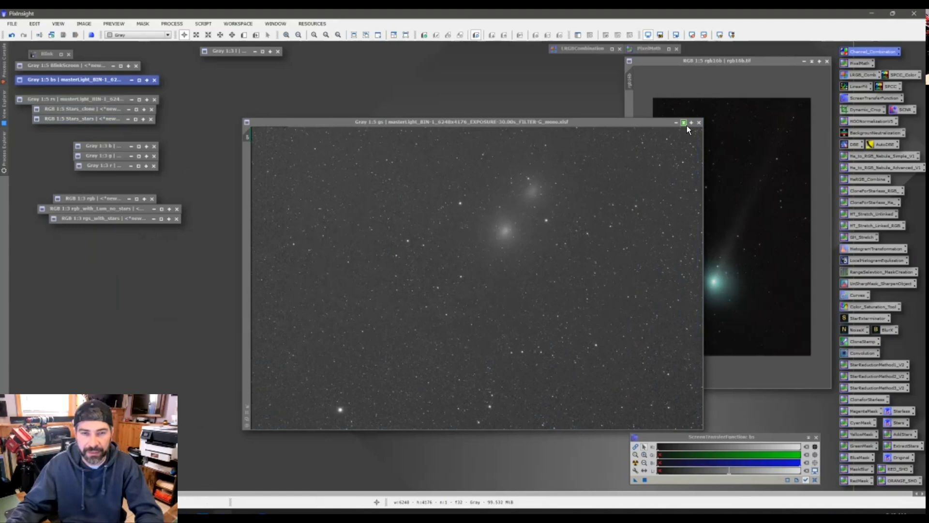
pyautogui.click(686, 124)
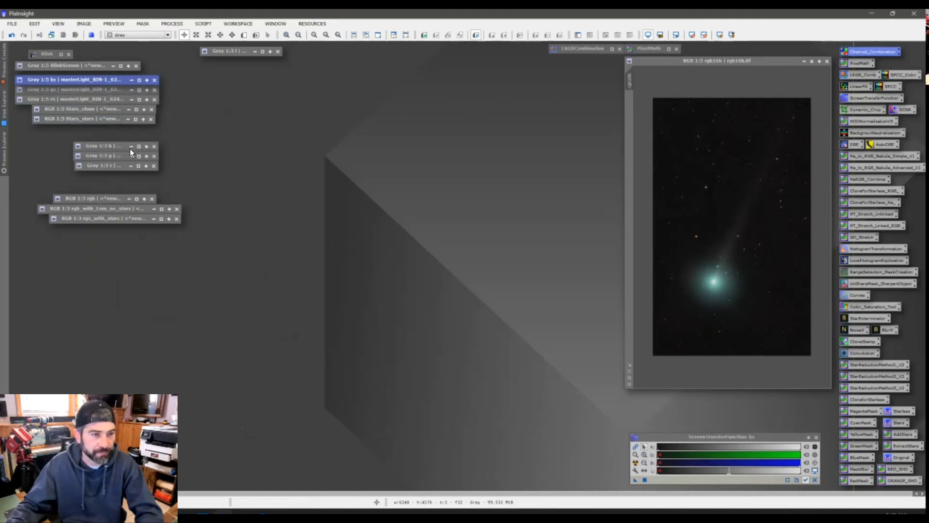
pyautogui.click(128, 147)
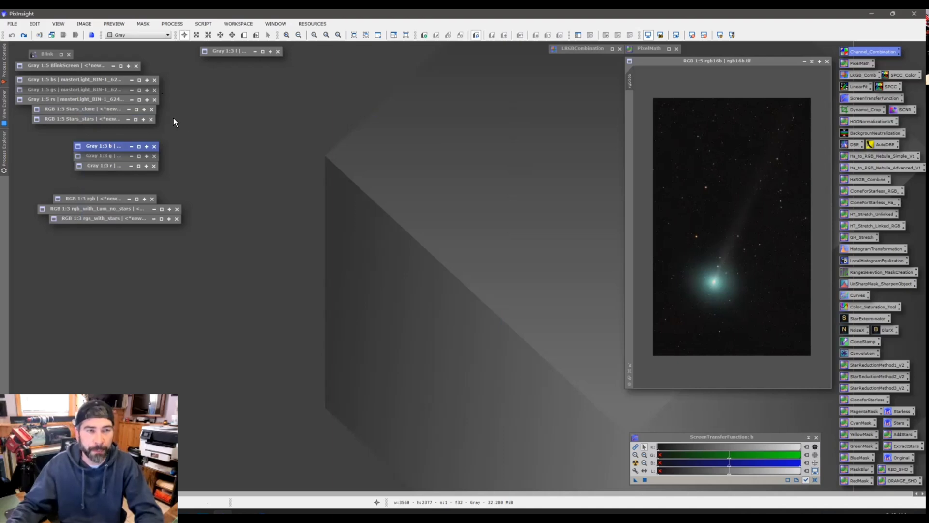
# - Open the CometAlignment process and place its window in the open workspace beside the rgb16b image
pyautogui.click(182, 27)
pyautogui.moveTo(187, 34)
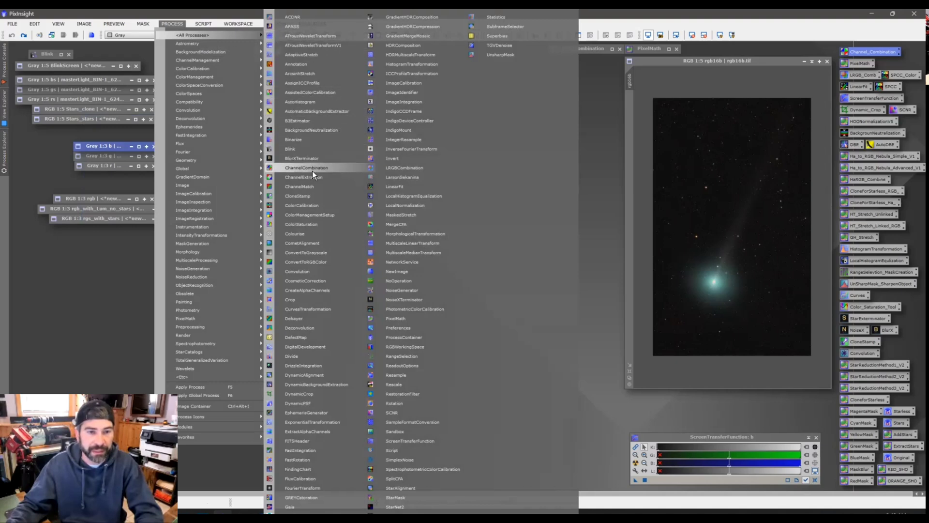
pyautogui.click(306, 245)
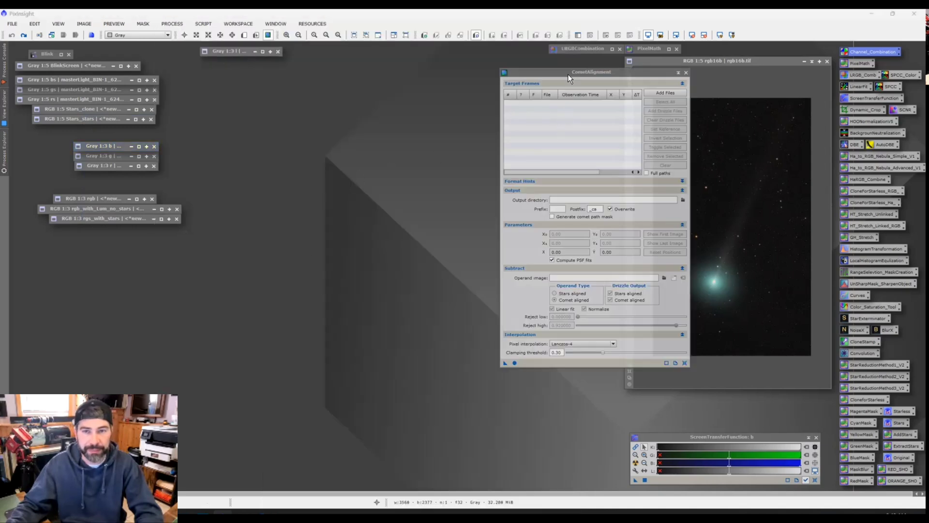
pyautogui.moveTo(568, 74); pyautogui.dragTo(425, 74)
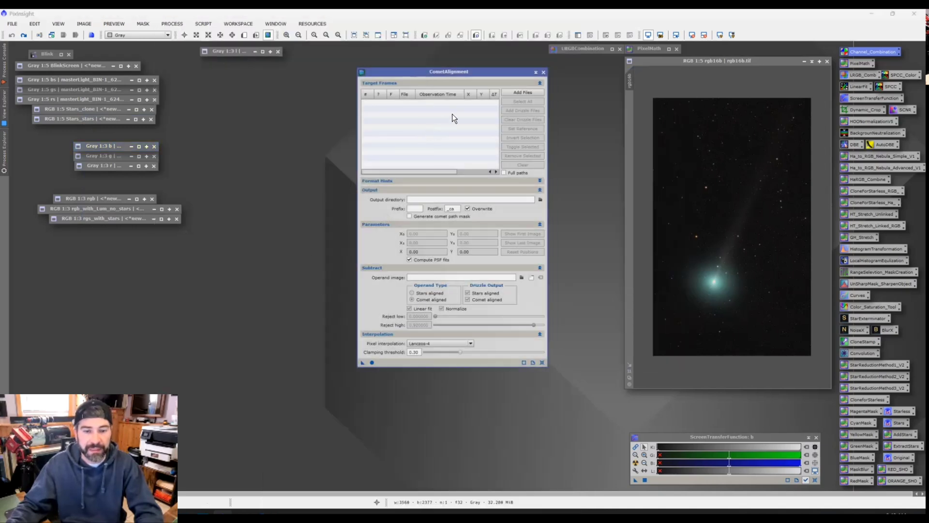
# - Add the registered light frames from the ED102 project's registered folder as CometAlignment target frames, then look through the frame list
pyautogui.click(521, 92)
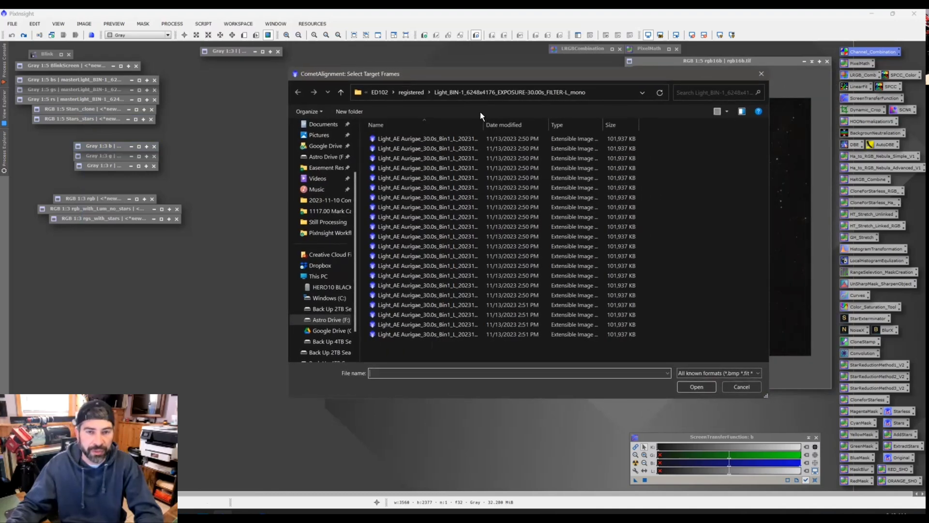
pyautogui.doubleClick(485, 124)
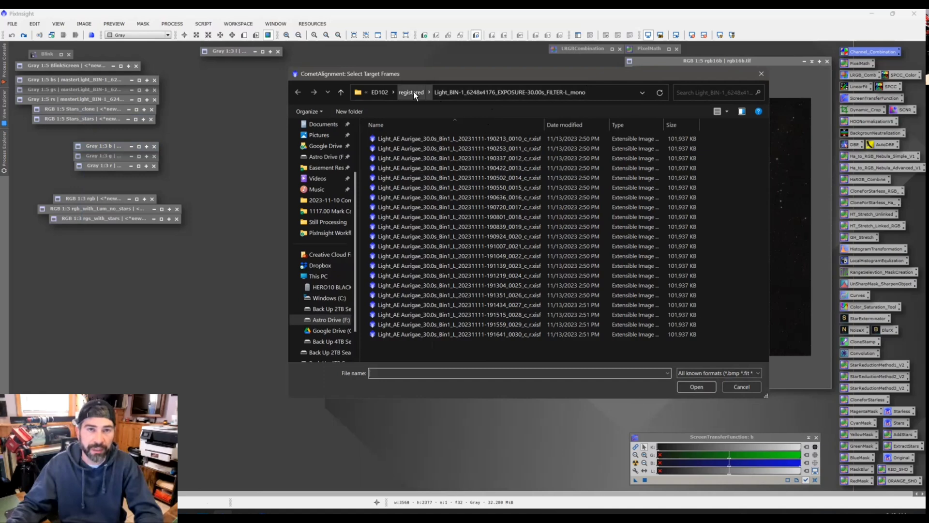
pyautogui.click(381, 92)
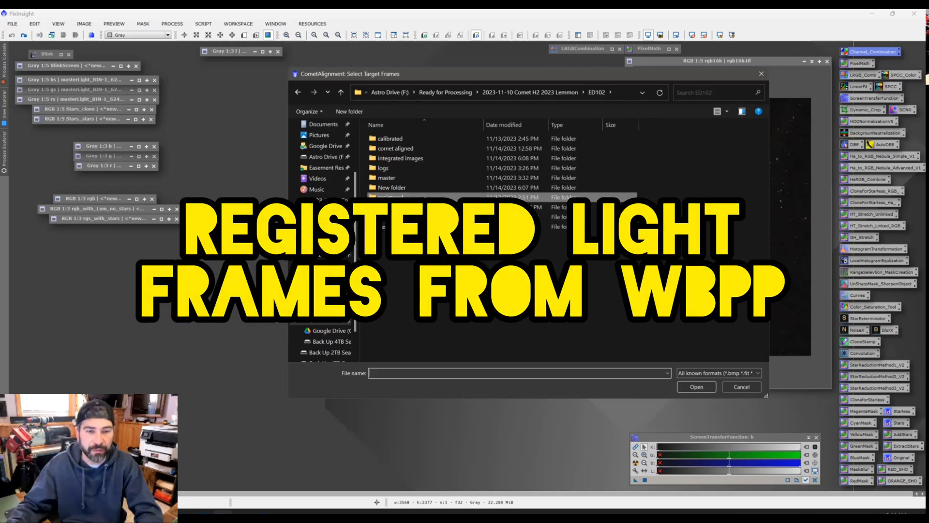
pyautogui.doubleClick(450, 197)
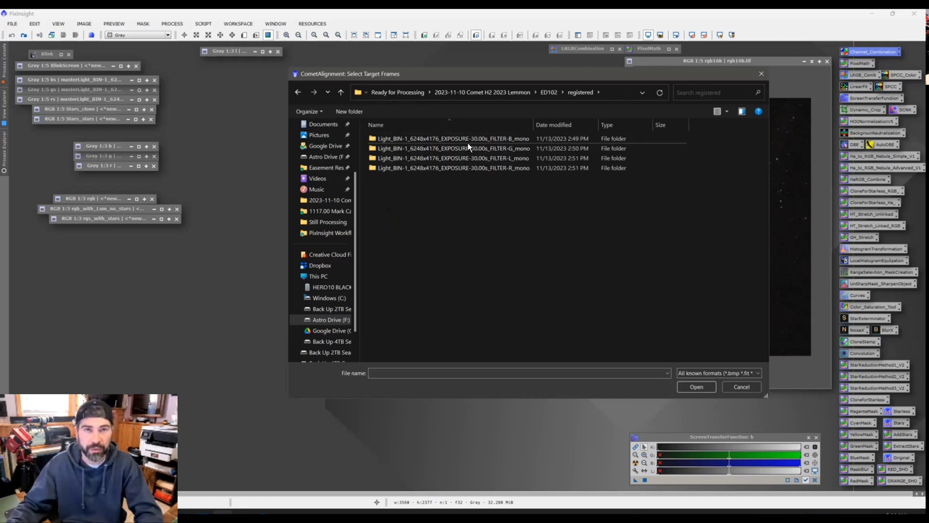
pyautogui.doubleClick(467, 141)
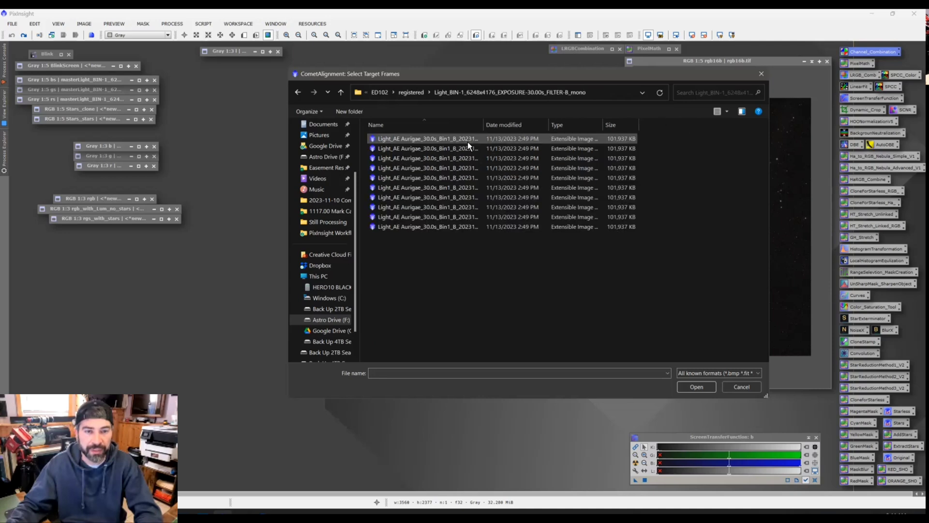
pyautogui.hotkey('ctrl', 'a')
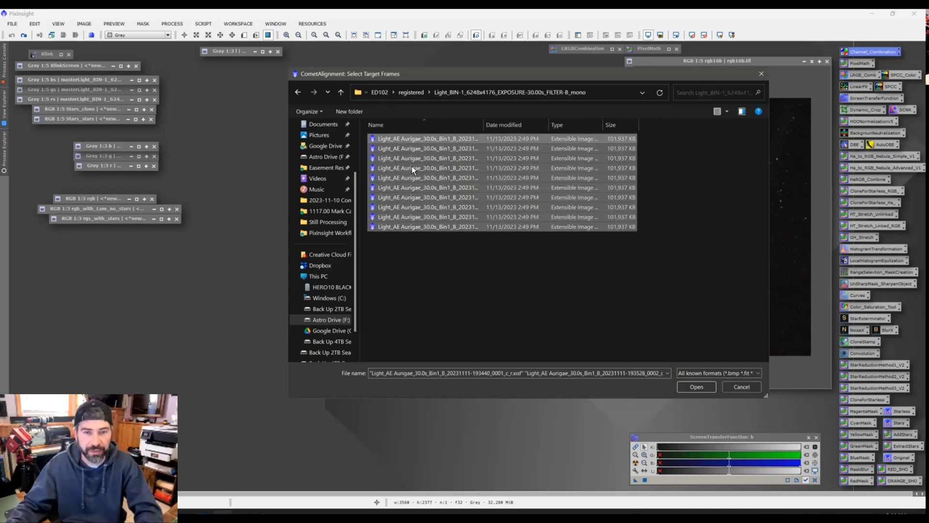
pyautogui.click(687, 385)
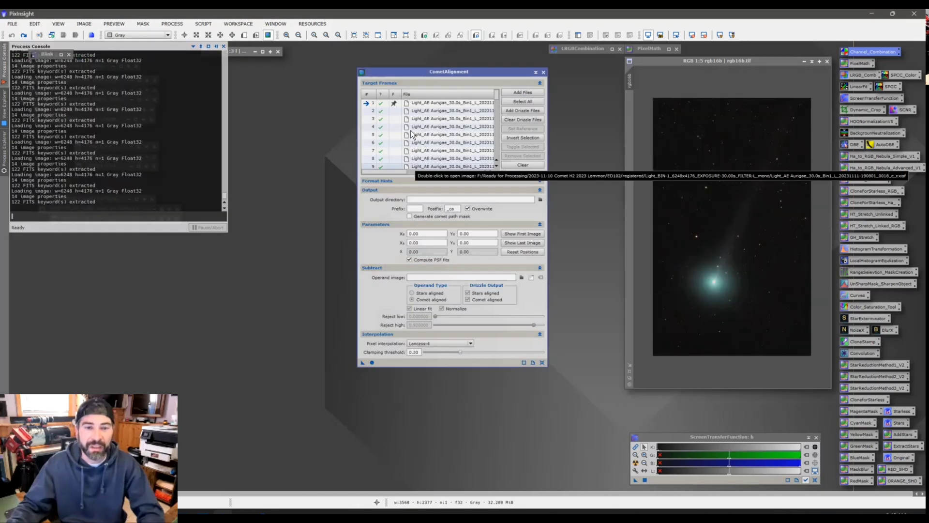
pyautogui.scroll(-14, 411, 134)
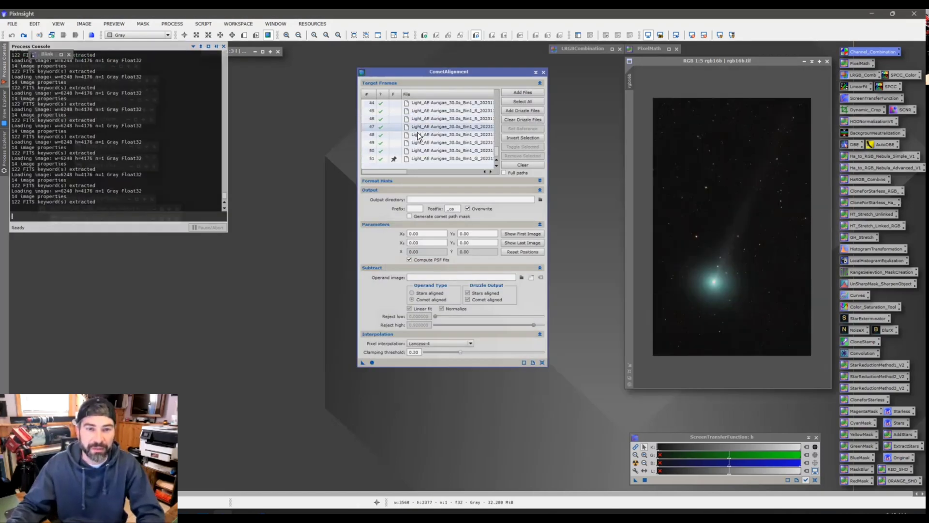
pyautogui.scroll(14, 417, 136)
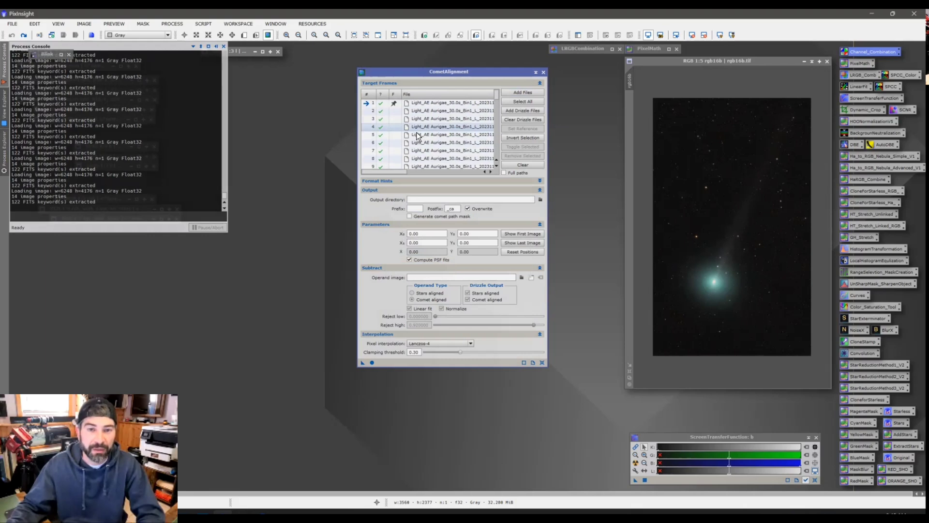
# - Open the first target frame, an L-filter light, from CometAlignment and arrange the image and process windows side by side
pyautogui.moveTo(437, 72); pyautogui.dragTo(495, 72)
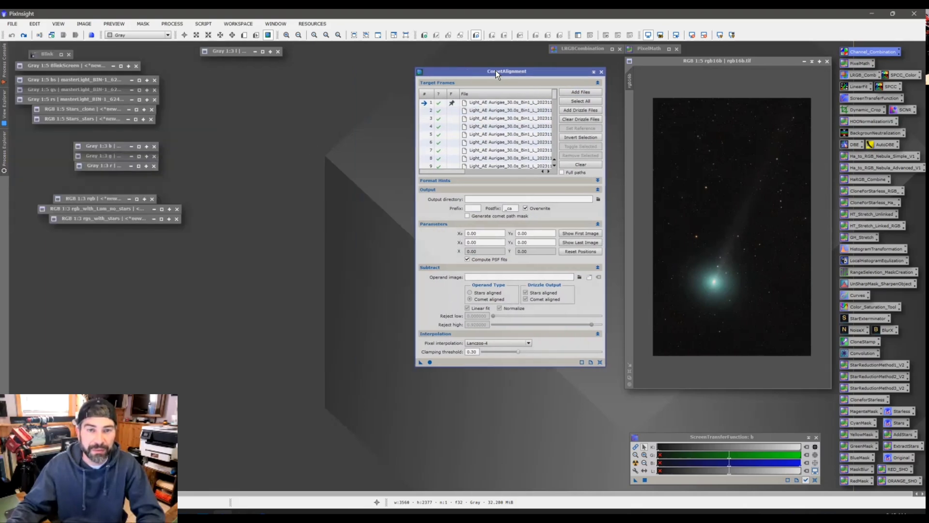
pyautogui.click(492, 104)
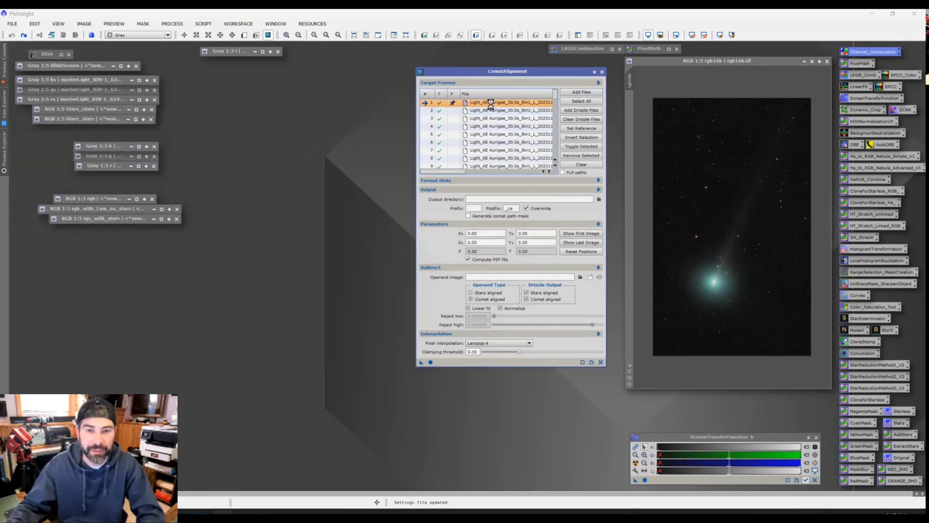
pyautogui.doubleClick(491, 104)
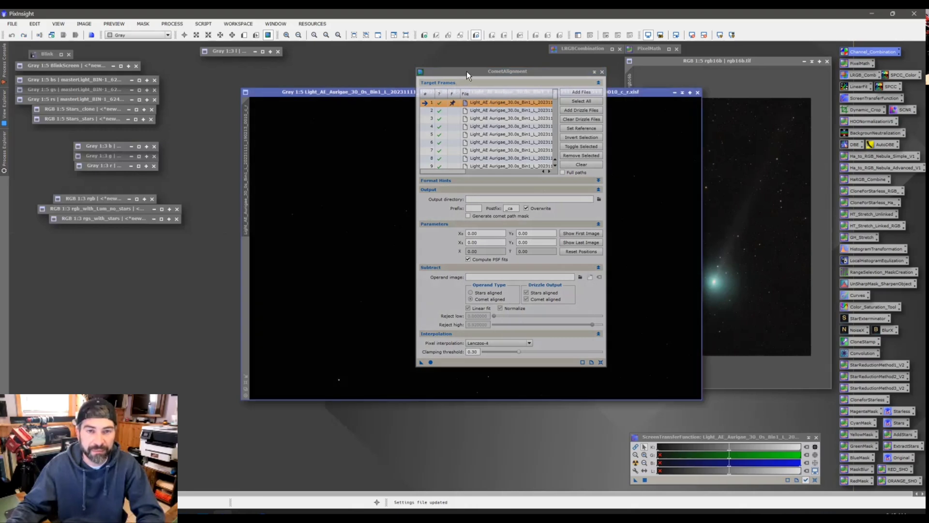
pyautogui.moveTo(467, 71); pyautogui.dragTo(599, 64)
pyautogui.moveTo(521, 94); pyautogui.dragTo(365, 82)
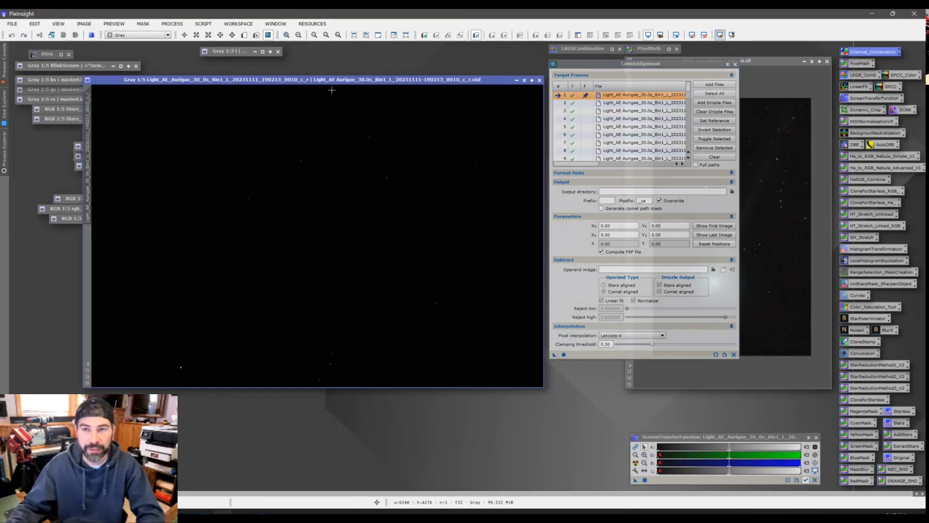
# - Auto-stretch the first frame and mark the comet's nucleus as its starting position, at about X 3160.5, Y 1955.2
pyautogui.hotkey('ctrl', 'a')
pyautogui.scroll(3, 318, 225)
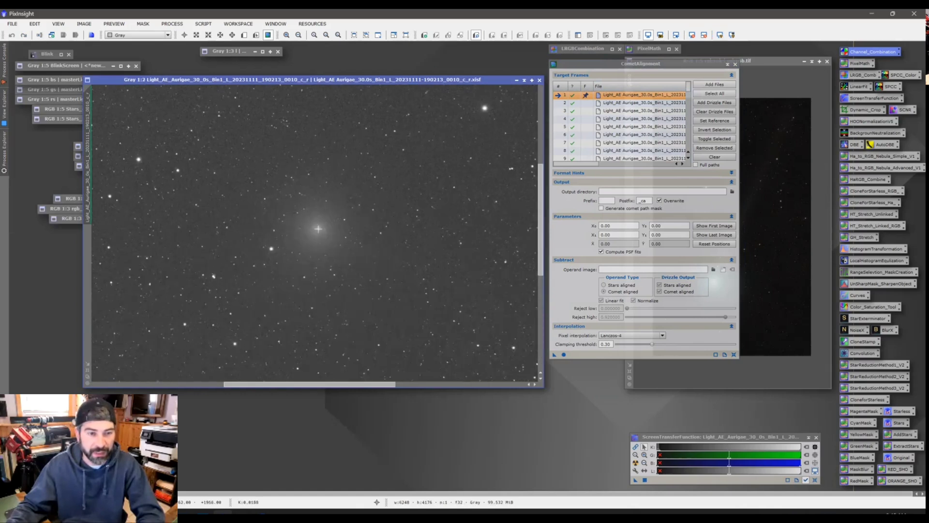
pyautogui.click(319, 229)
pyautogui.scroll(-3, 335, 241)
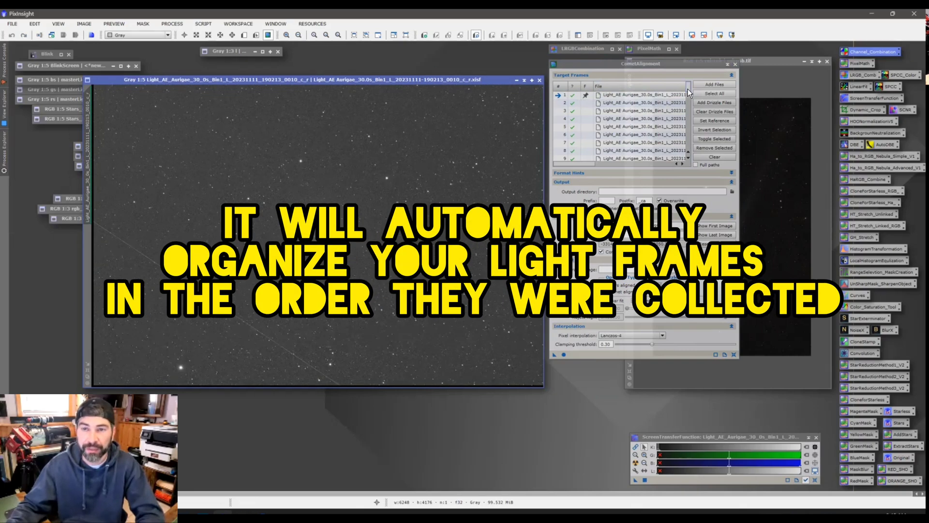
# - Open the last target frame, the G-filter light numbered 51, from the CometAlignment list
pyautogui.moveTo(687, 89); pyautogui.dragTo(684, 161)
pyautogui.click(643, 151)
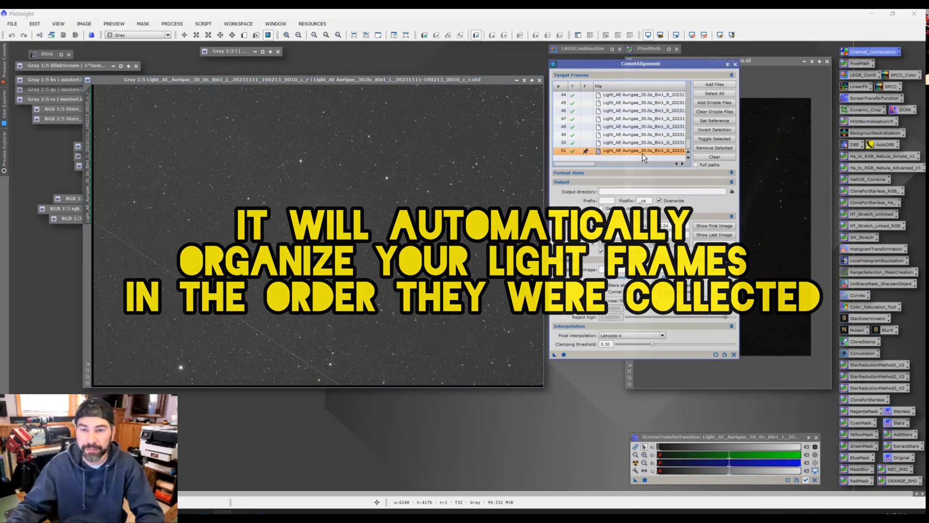
pyautogui.doubleClick(642, 153)
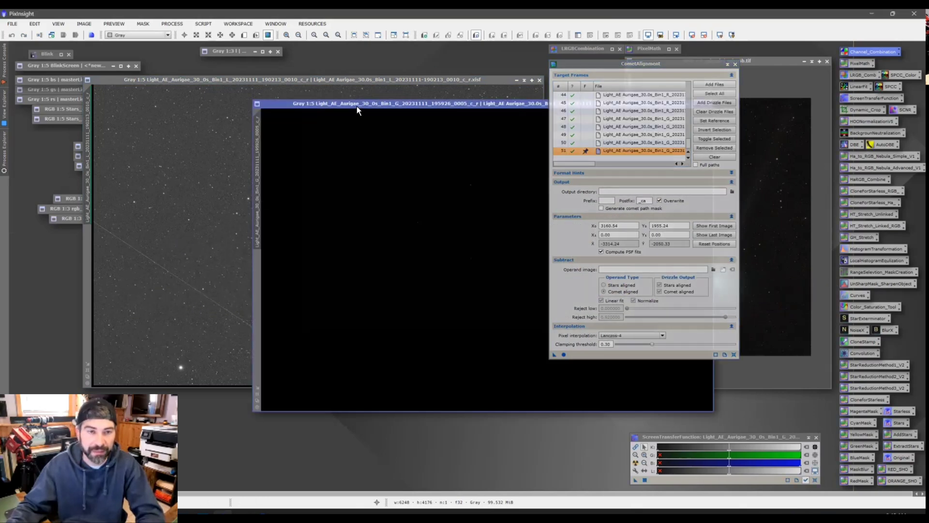
# - Auto-stretch the last frame and mark the comet's nucleus as its end position, then close both frame images
pyautogui.moveTo(357, 106); pyautogui.dragTo(187, 115)
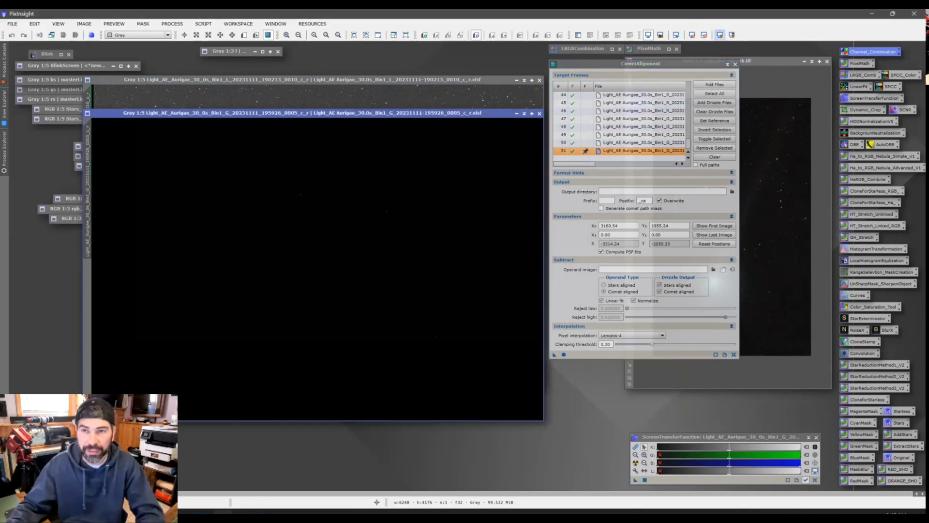
pyautogui.click(720, 35)
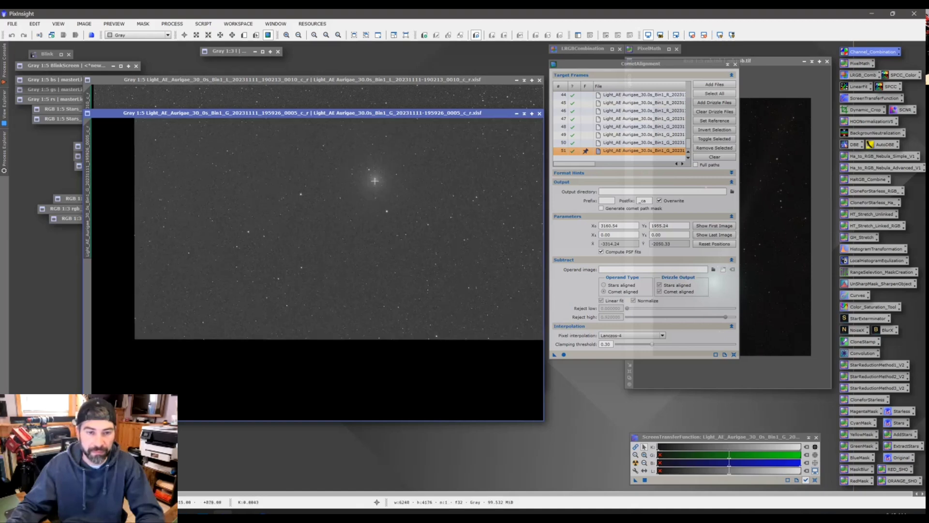
pyautogui.click(375, 179)
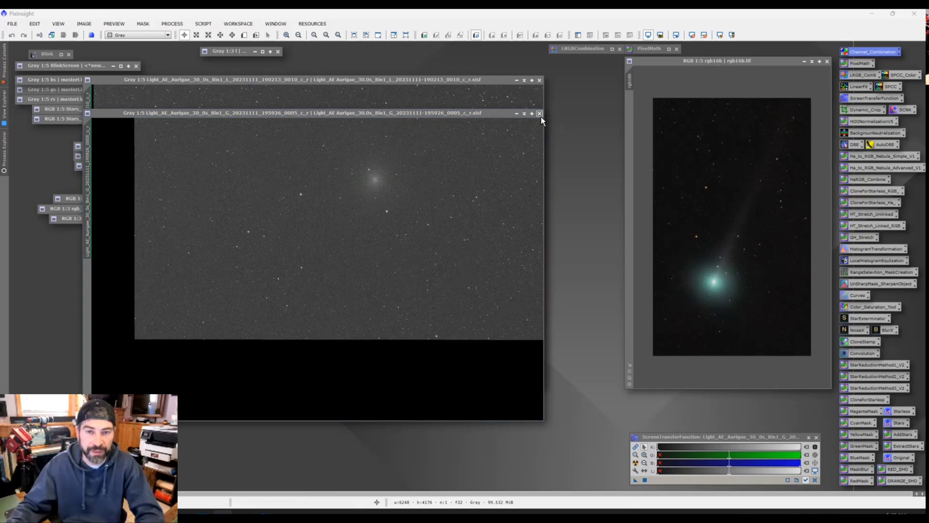
pyautogui.click(539, 113)
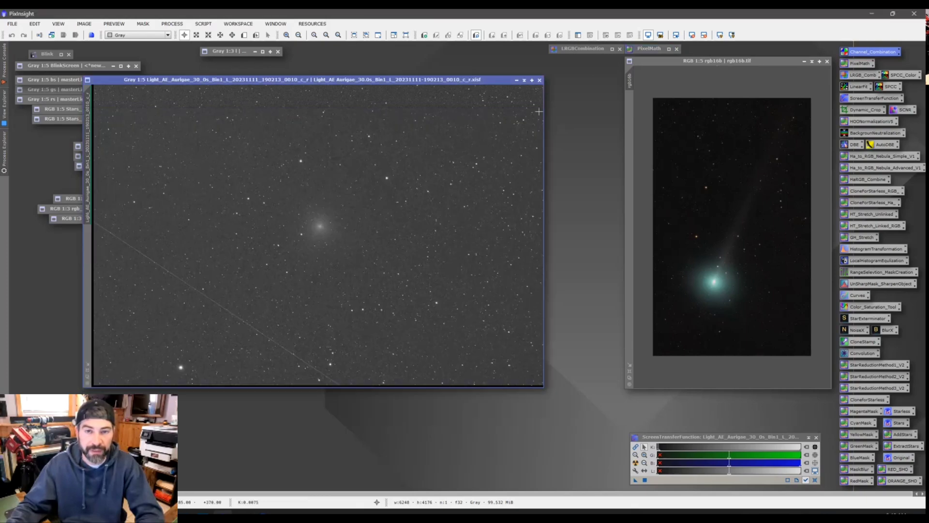
pyautogui.click(539, 80)
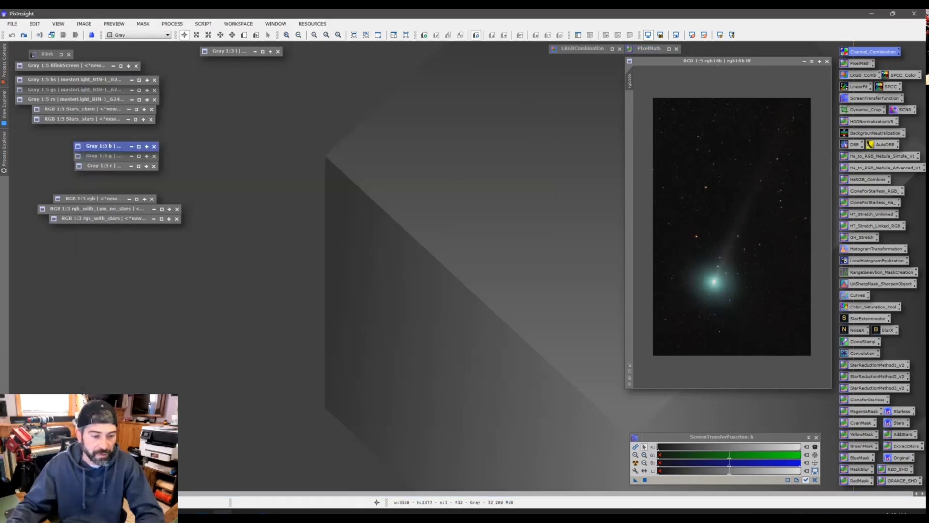
# - Switch to File Explorer and look through the files in the Comet H2 2023 Lemmon project's comet aligned folder, showing their full names
pyautogui.hotkey('alt', 'Tab')
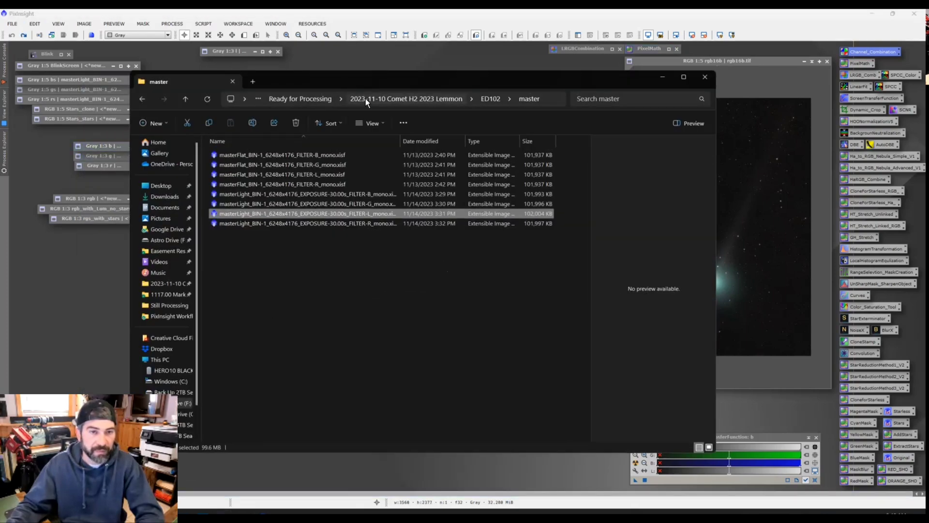
pyautogui.click(365, 99)
pyautogui.click(227, 164)
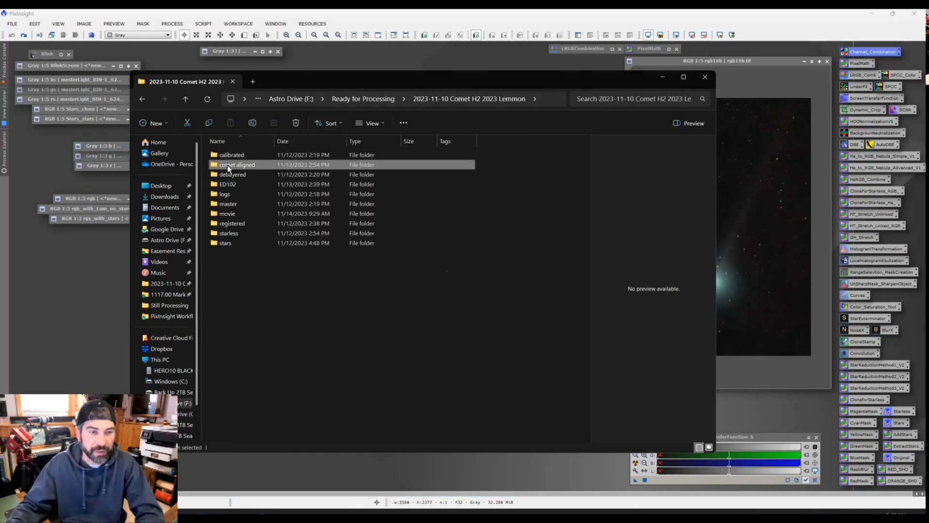
pyautogui.doubleClick(227, 164)
pyautogui.moveTo(306, 83); pyautogui.dragTo(355, 92)
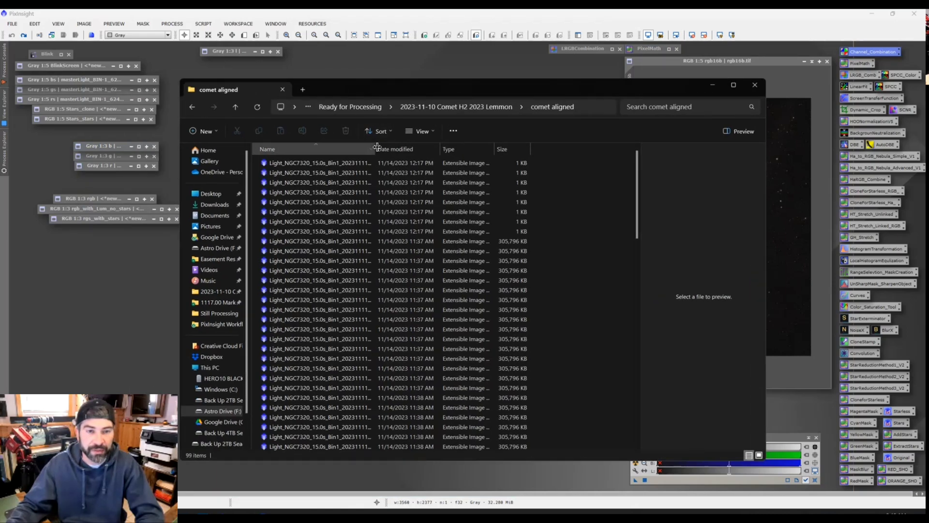
pyautogui.moveTo(375, 149); pyautogui.dragTo(491, 163)
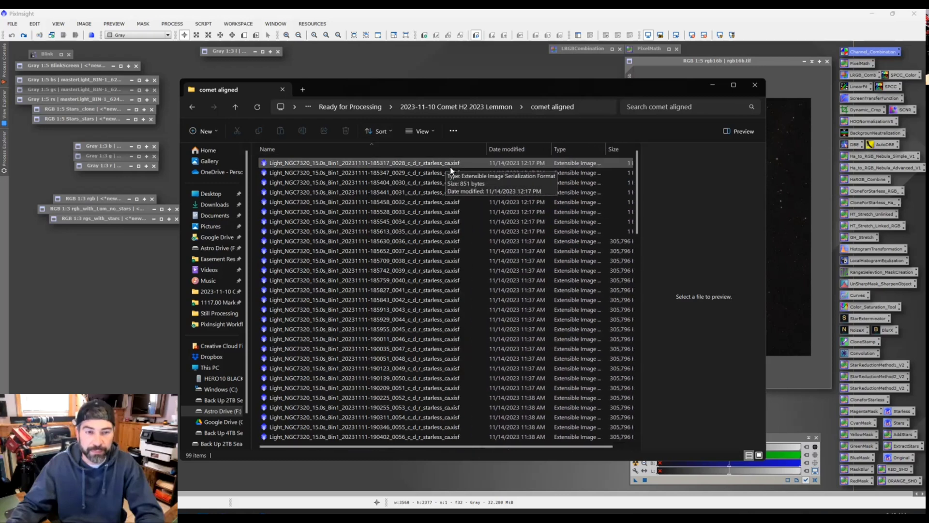
pyautogui.scroll(-20, 453, 213)
pyautogui.scroll(-1, 453, 211)
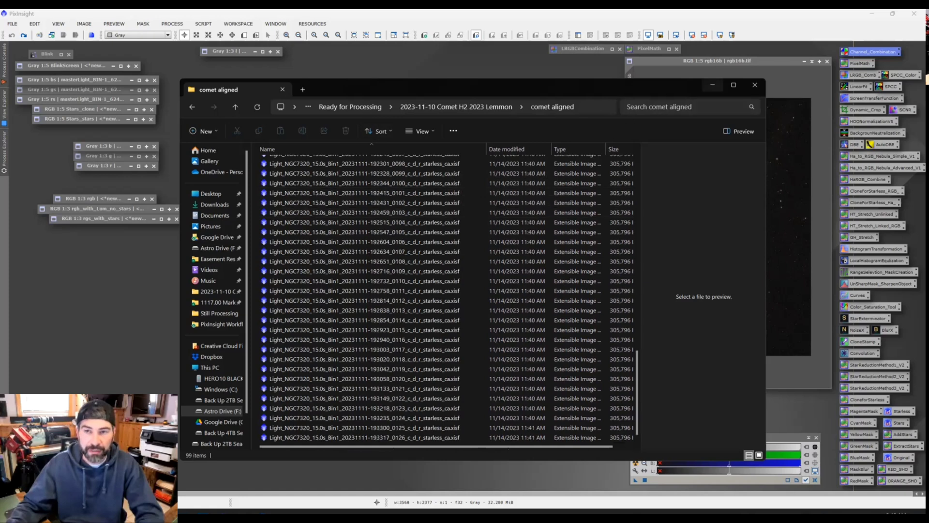
pyautogui.click(712, 85)
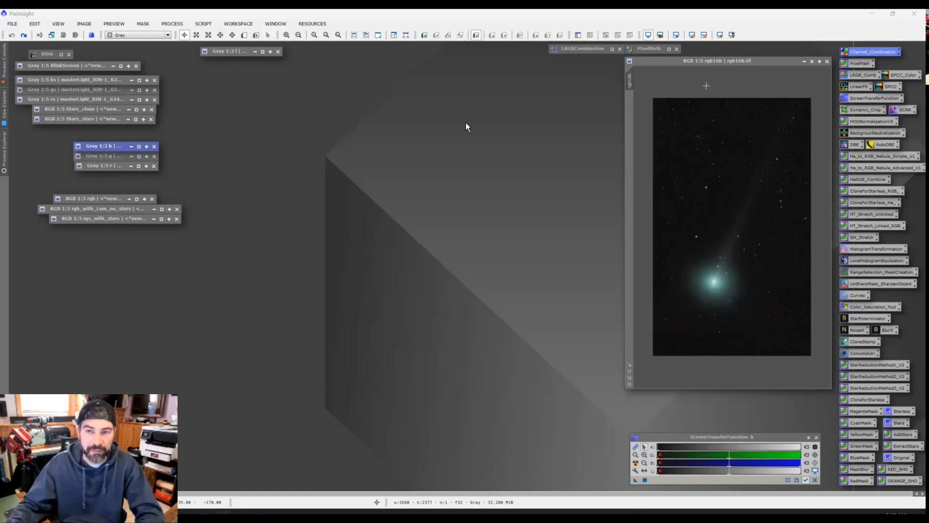
# - Open StarXTerminator and examine its batch processing options for starless and star output files, then close both without running
pyautogui.click(410, 138)
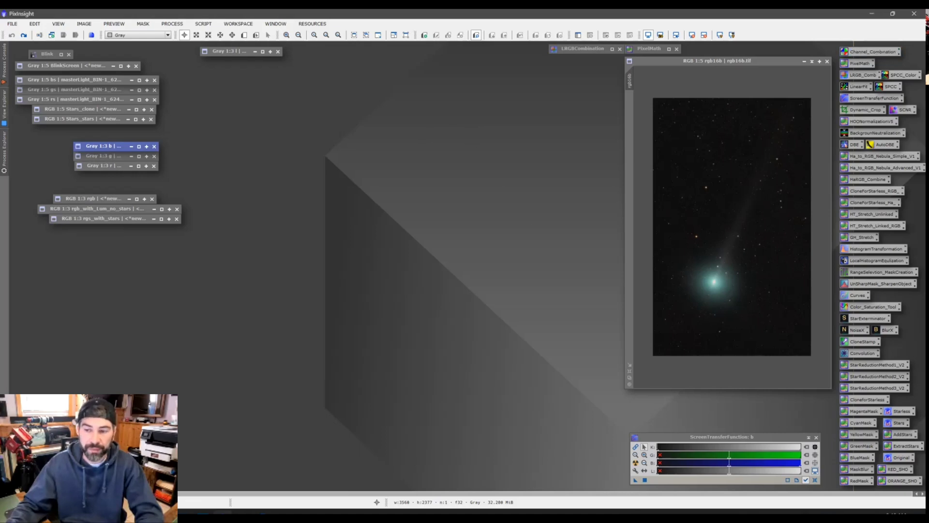
pyautogui.doubleClick(867, 318)
pyautogui.moveTo(519, 167); pyautogui.dragTo(433, 187)
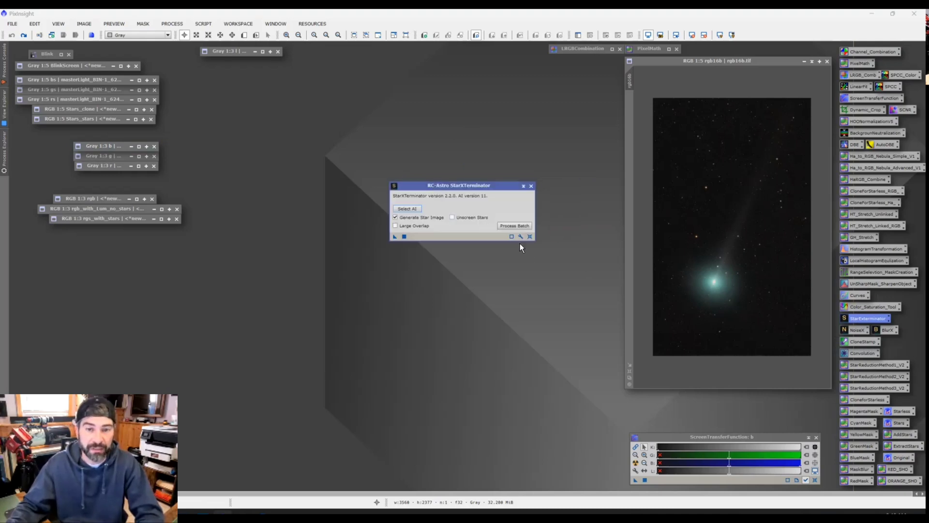
pyautogui.click(515, 228)
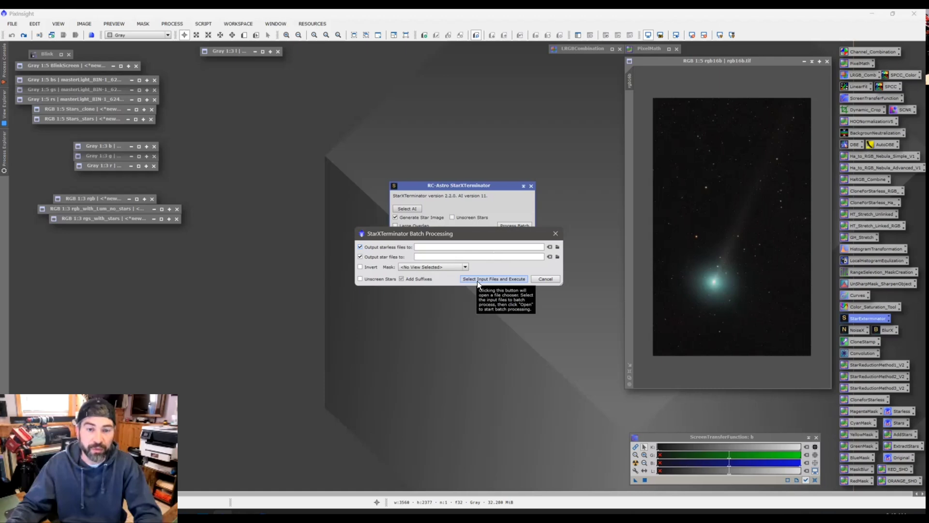
pyautogui.click(555, 233)
pyautogui.click(530, 186)
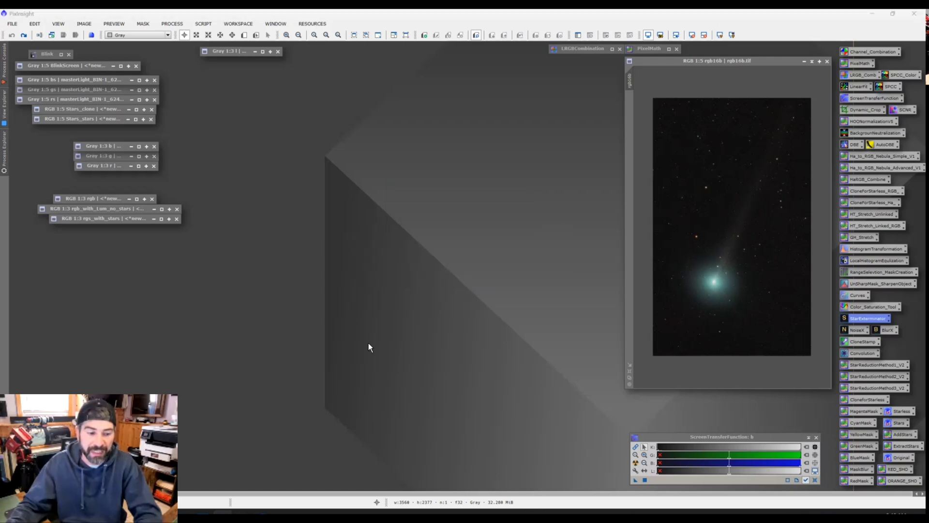
# - Move the ED102 comet aligned folder window out of the PixInsight workspace
pyautogui.click(465, 261)
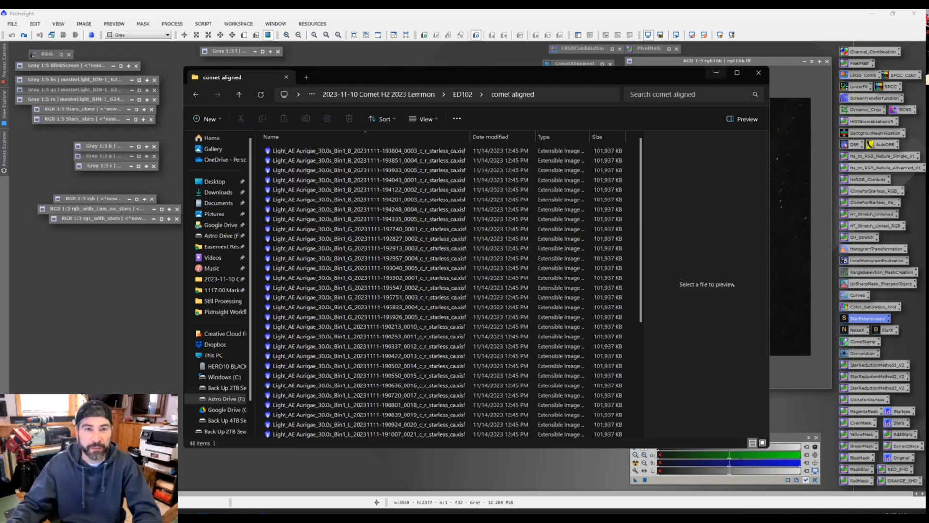
pyautogui.moveTo(642, 77); pyautogui.dragTo(927, 79)
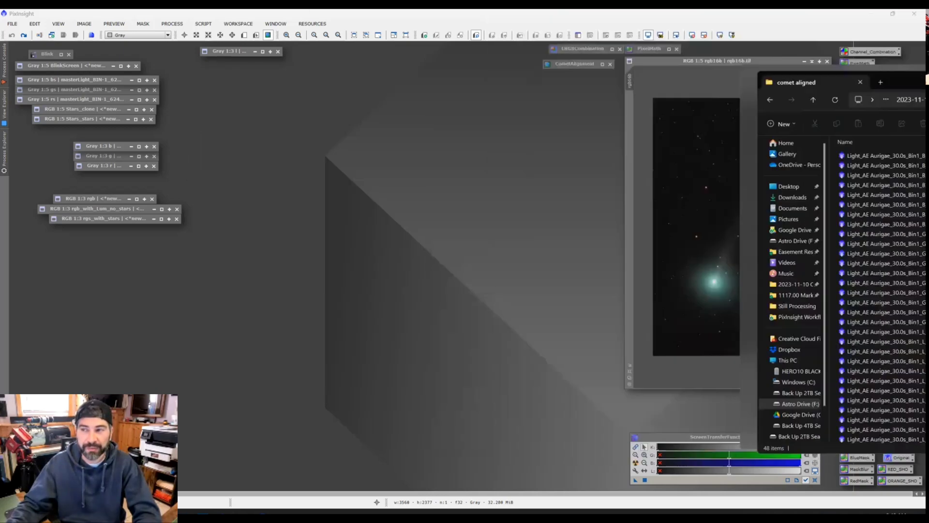
pyautogui.click(284, 203)
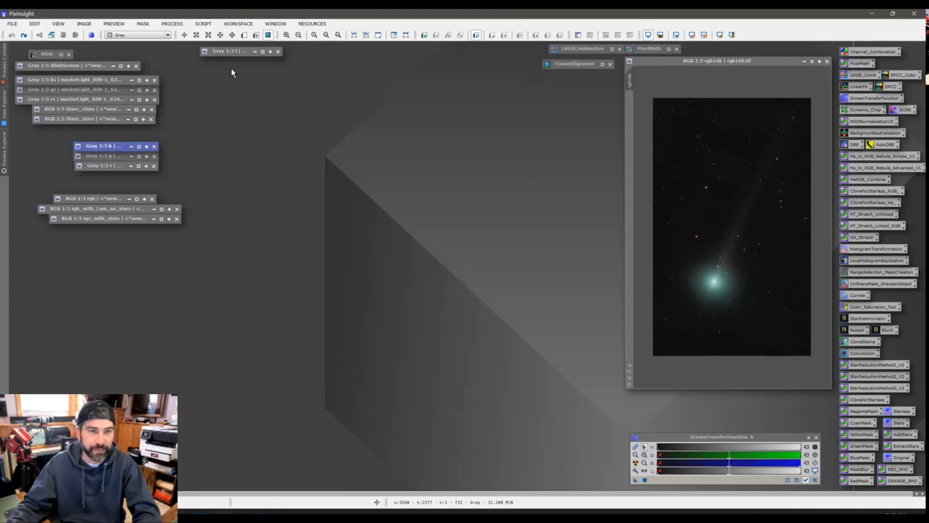
# - Open the ImageIntegration process and place its window in the free part of the workspace
pyautogui.click(202, 25)
pyautogui.moveTo(174, 24)
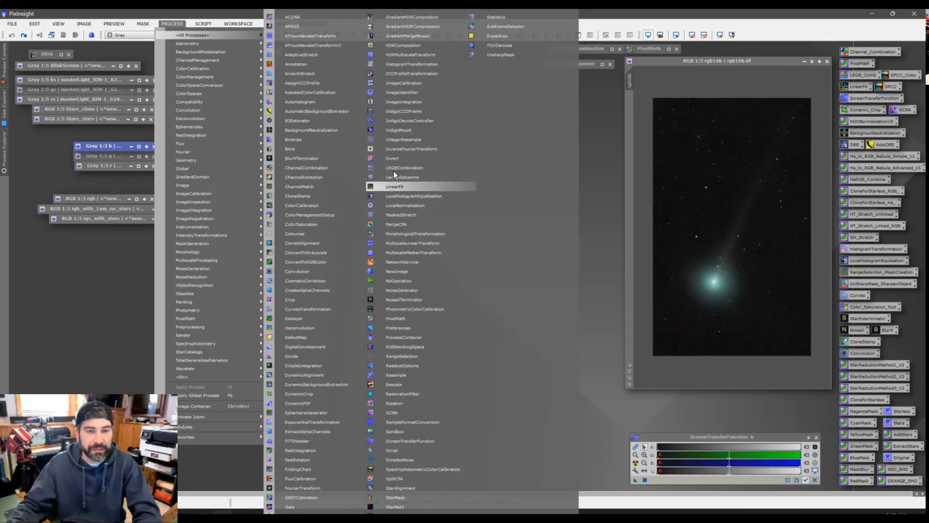
pyautogui.click(411, 104)
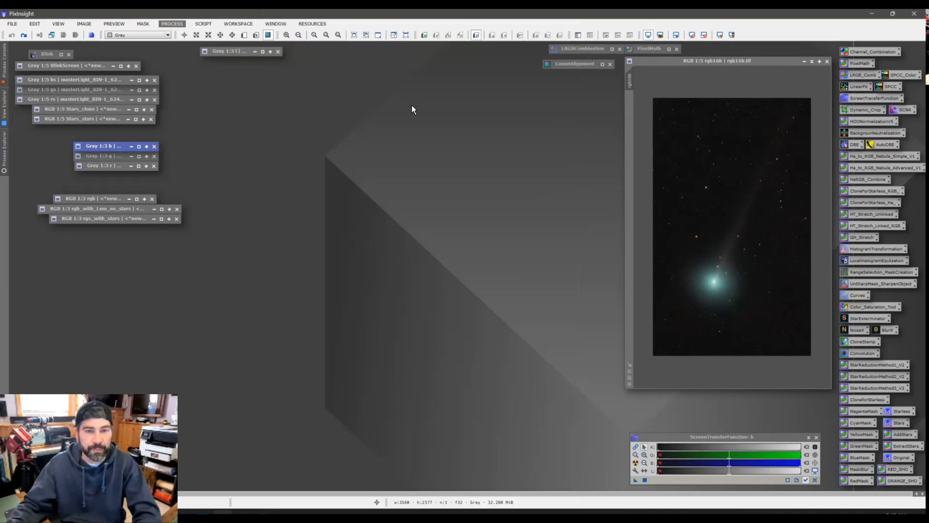
pyautogui.moveTo(543, 59); pyautogui.dragTo(418, 91)
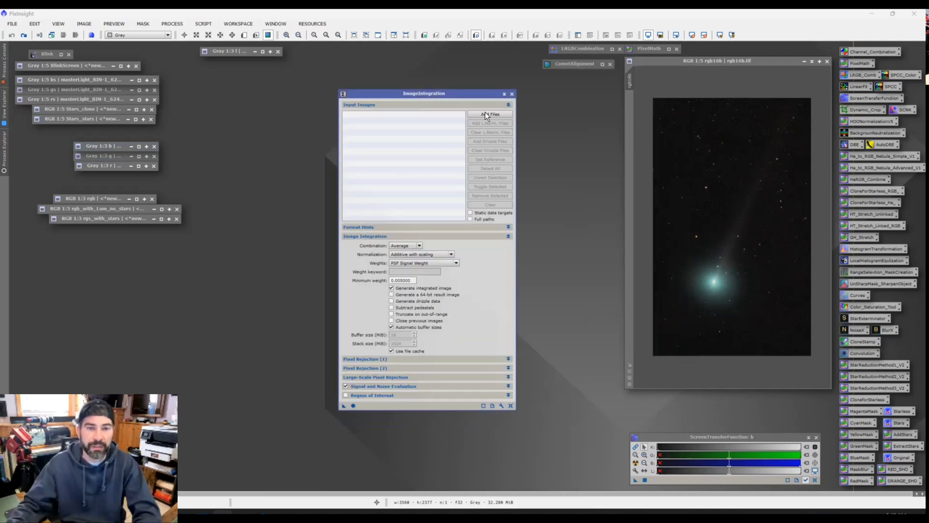
# - Start adding input images to ImageIntegration, look into ED102's starless folder, and go to its comet aligned folder
pyautogui.click(480, 117)
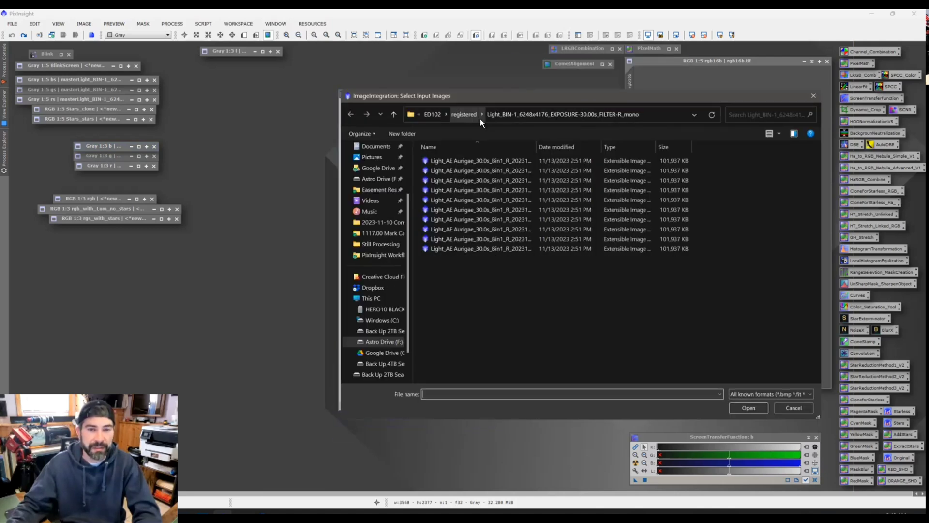
pyautogui.click(432, 116)
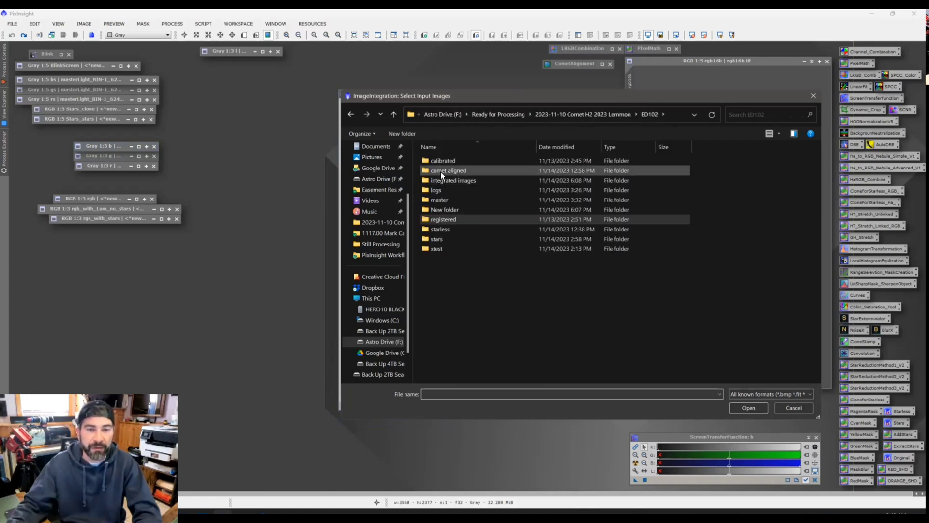
pyautogui.click(445, 231)
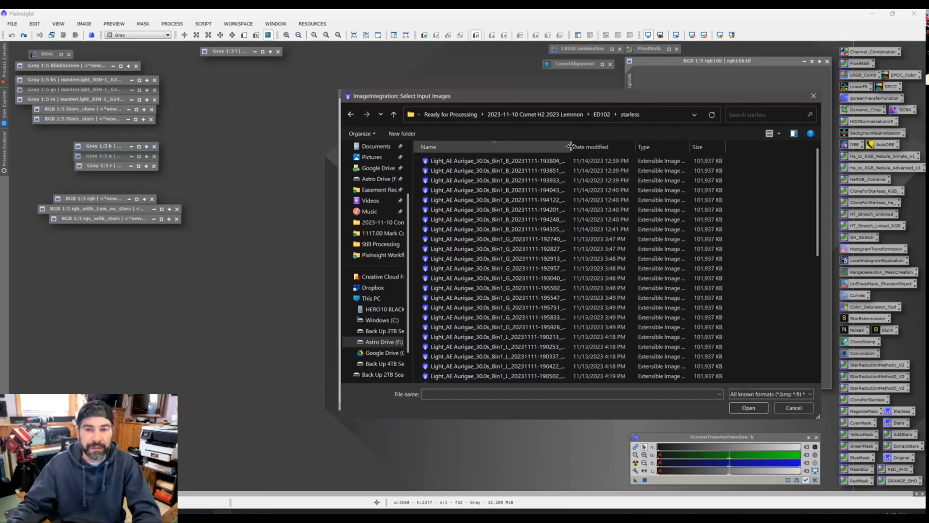
pyautogui.doubleClick(571, 146)
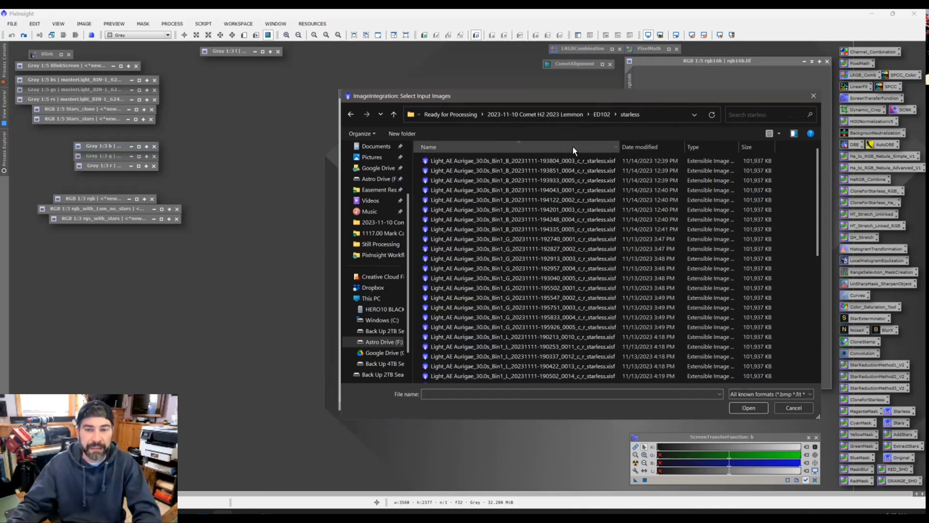
pyautogui.click(351, 115)
pyautogui.doubleClick(450, 170)
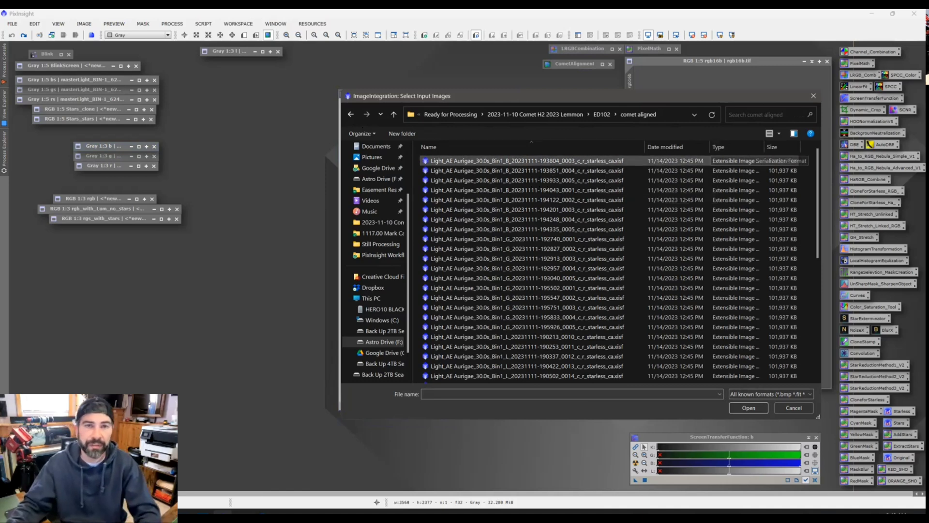
# - Add the eight B-filter starless comet-aligned frames as ImageIntegration input images
pyautogui.moveTo(612, 96); pyautogui.dragTo(544, 99)
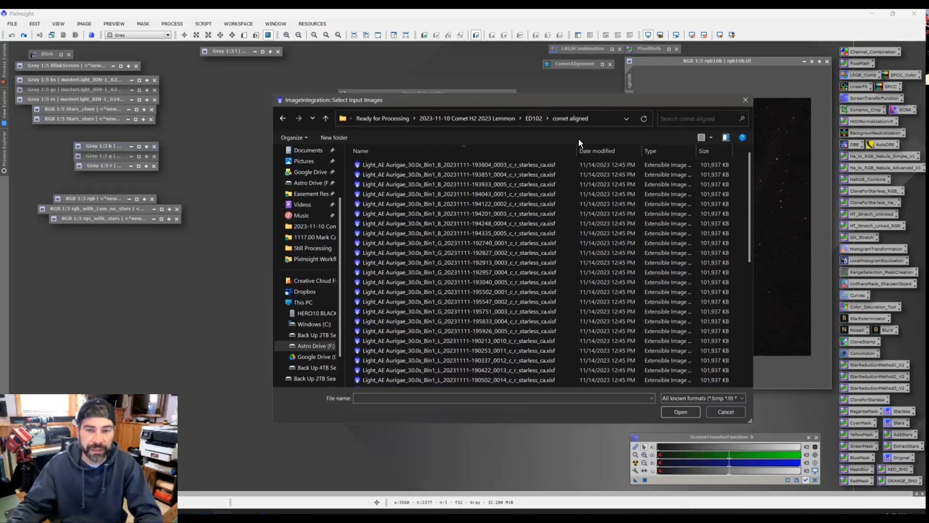
pyautogui.moveTo(733, 160); pyautogui.dragTo(433, 233)
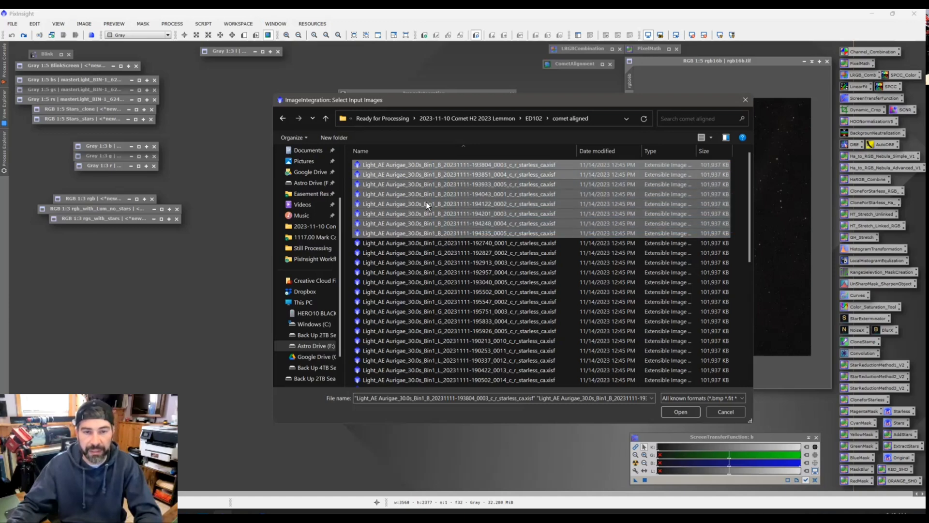
pyautogui.scroll(-2, 433, 234)
pyautogui.scroll(-6, 440, 259)
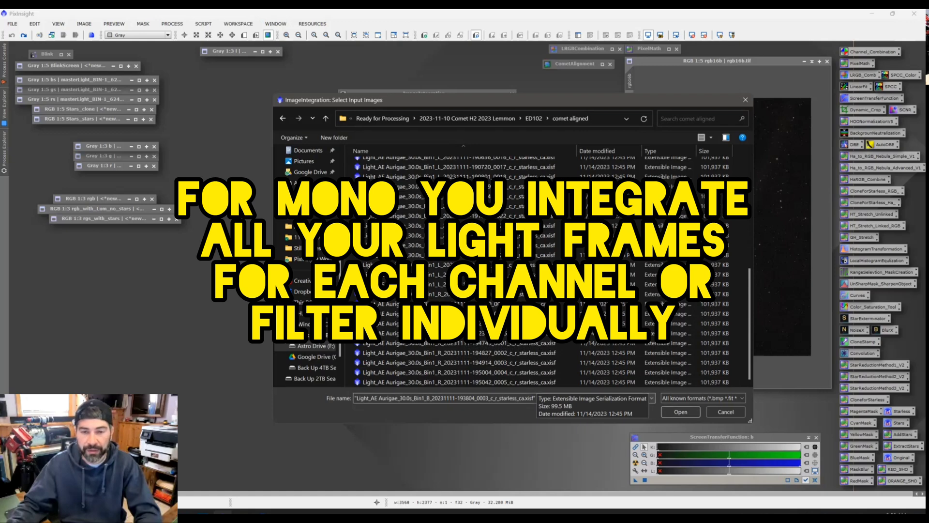
pyautogui.press('Tab')
pyautogui.press('Return')
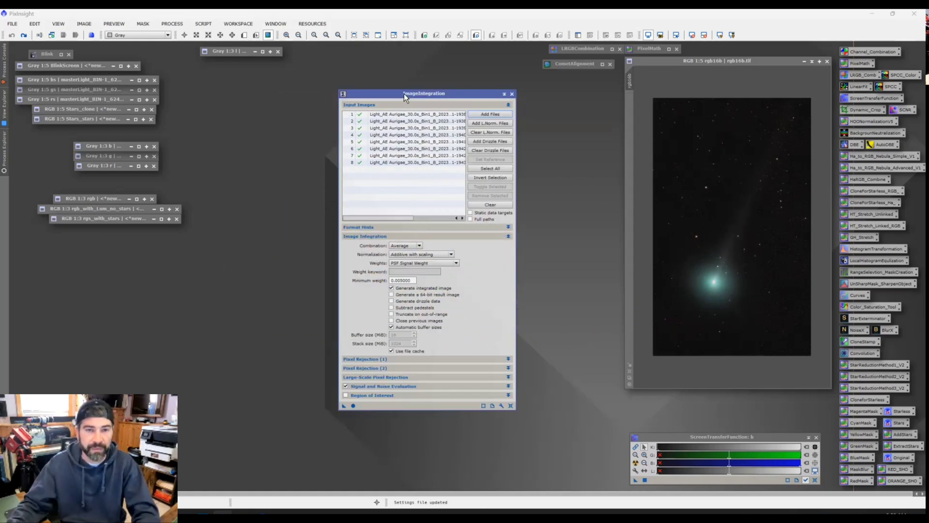
# - Integrate the eight B-filter frames with Average combination and PSF Signal Weight, then collapse the ImageIntegration window
pyautogui.moveTo(403, 94); pyautogui.dragTo(436, 91)
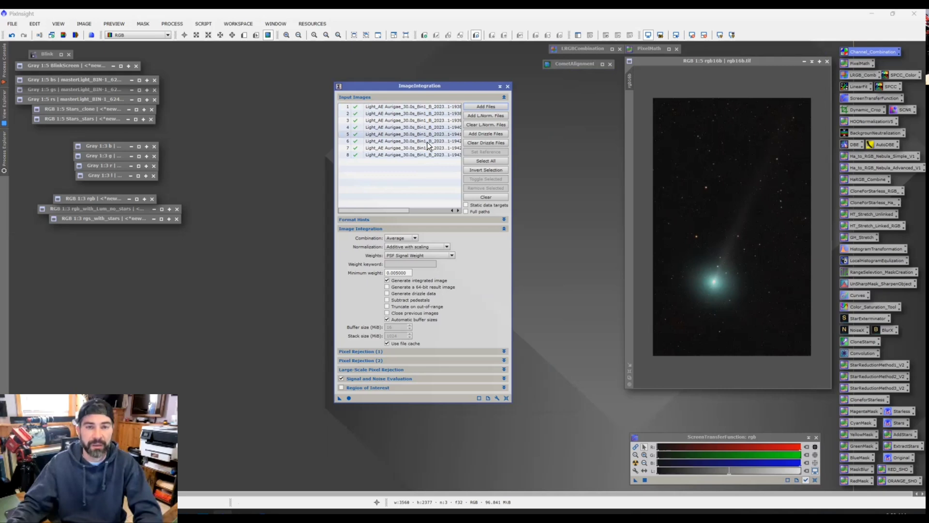
pyautogui.click(499, 87)
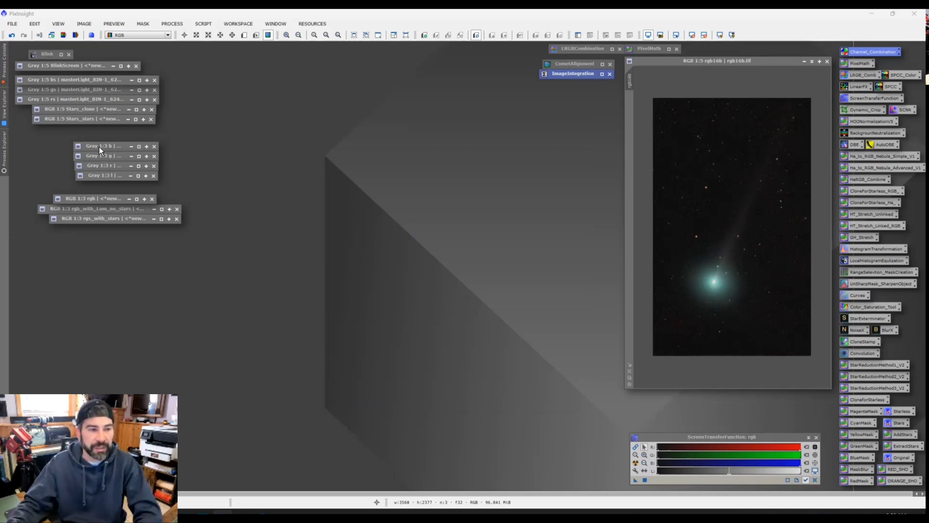
pyautogui.doubleClick(566, 75)
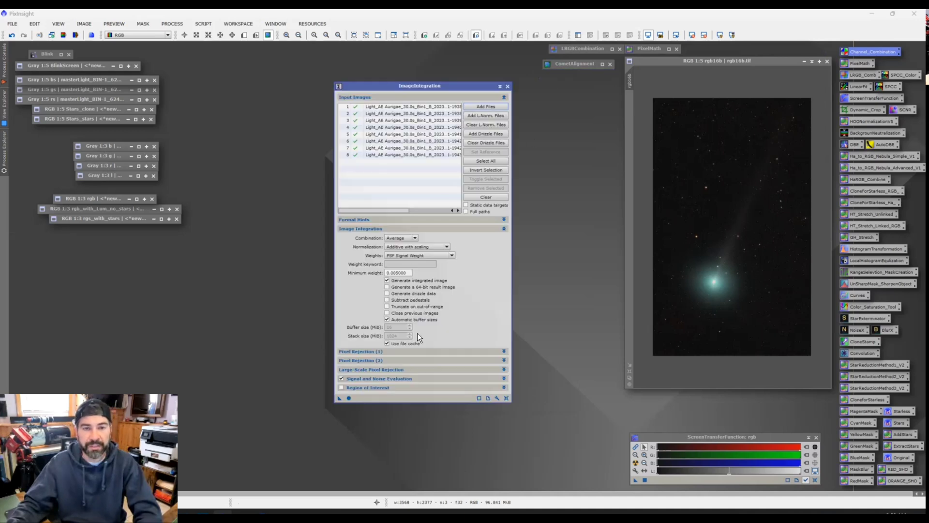
pyautogui.press('F6')
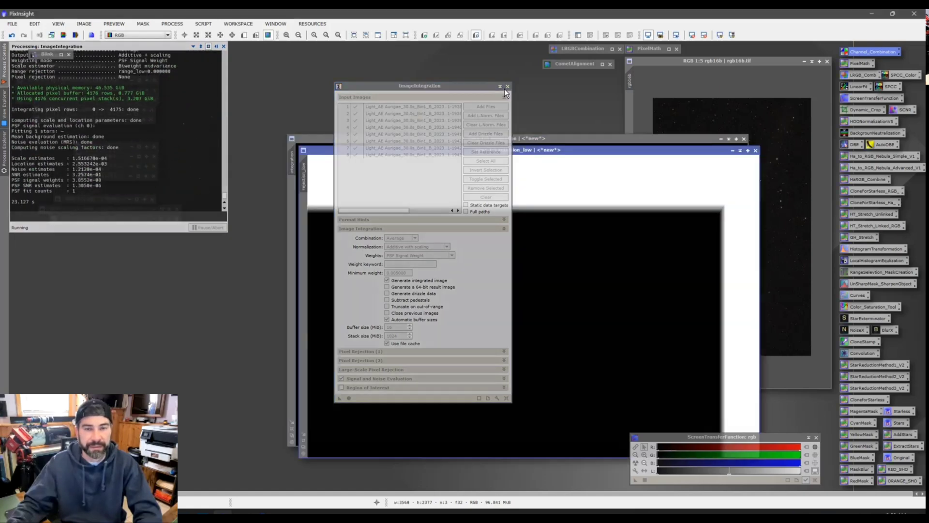
pyautogui.click(504, 89)
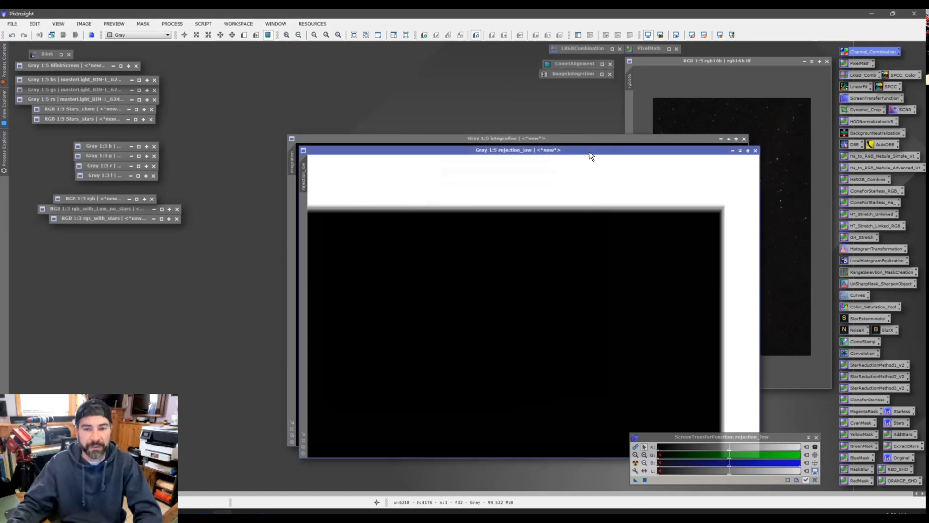
# - Close the rejection_low map, apply an automatic screen stretch to the integration image, and place its window beside the reference image
pyautogui.moveTo(588, 152); pyautogui.dragTo(505, 101)
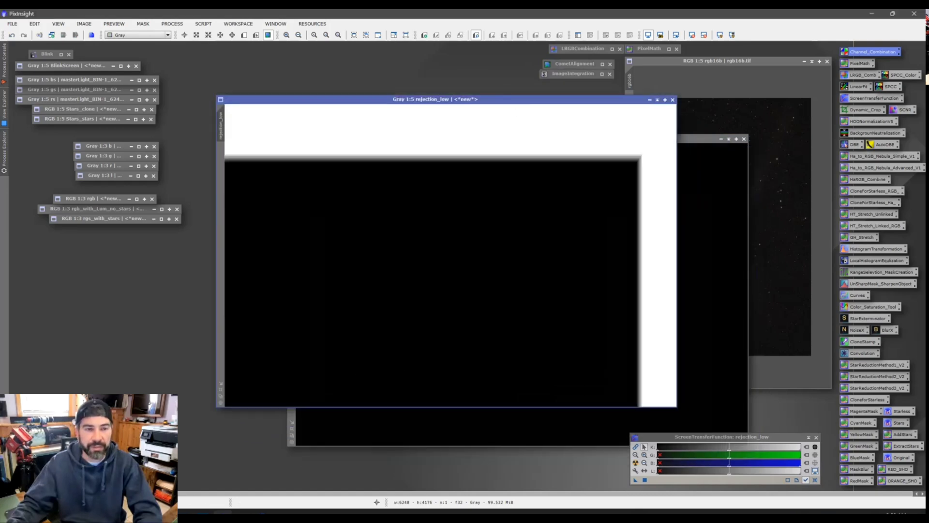
pyautogui.click(672, 100)
pyautogui.moveTo(618, 139); pyautogui.dragTo(544, 109)
pyautogui.click(691, 35)
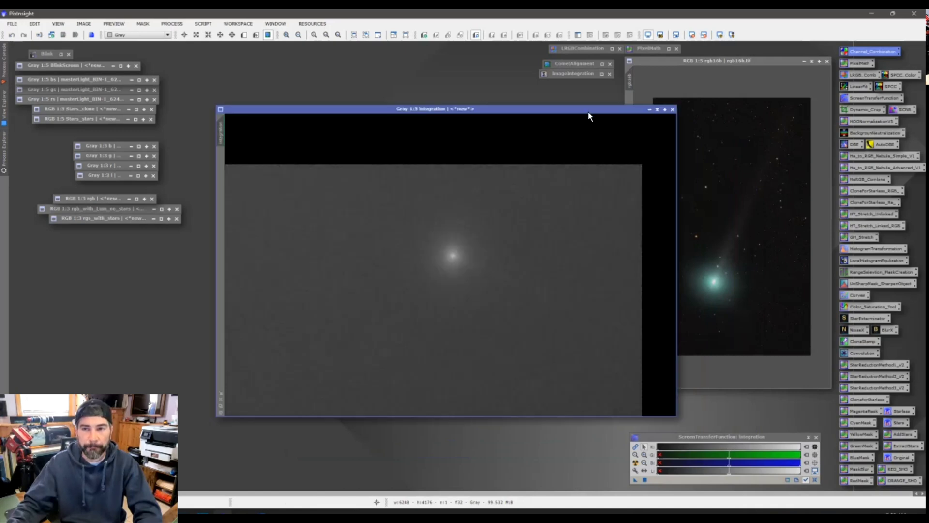
pyautogui.moveTo(534, 109); pyautogui.dragTo(513, 95)
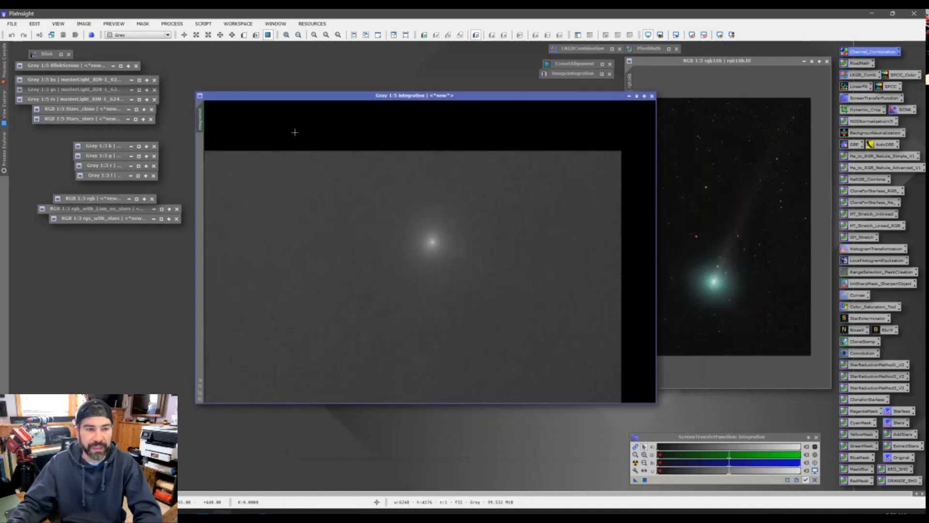
# - Try to rename the integration image's identifier to b, cancel the renaming, and close the integration image
pyautogui.rightClick(202, 123)
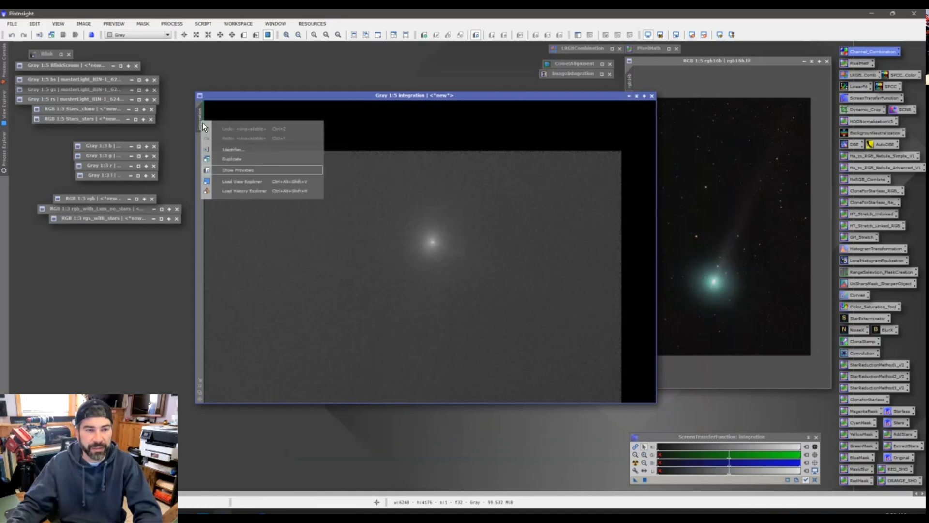
pyautogui.click(227, 149)
pyautogui.write('b')
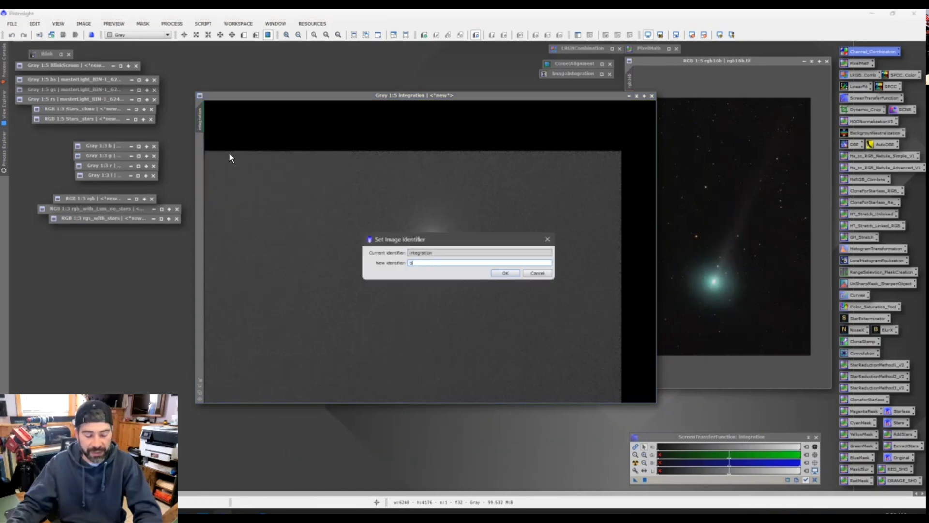
pyautogui.click(495, 274)
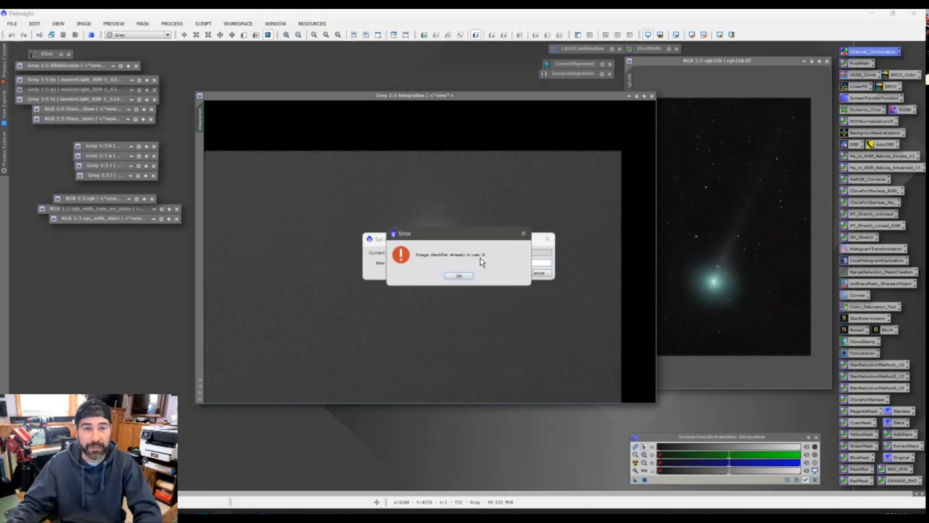
pyautogui.click(523, 234)
pyautogui.doubleClick(411, 262)
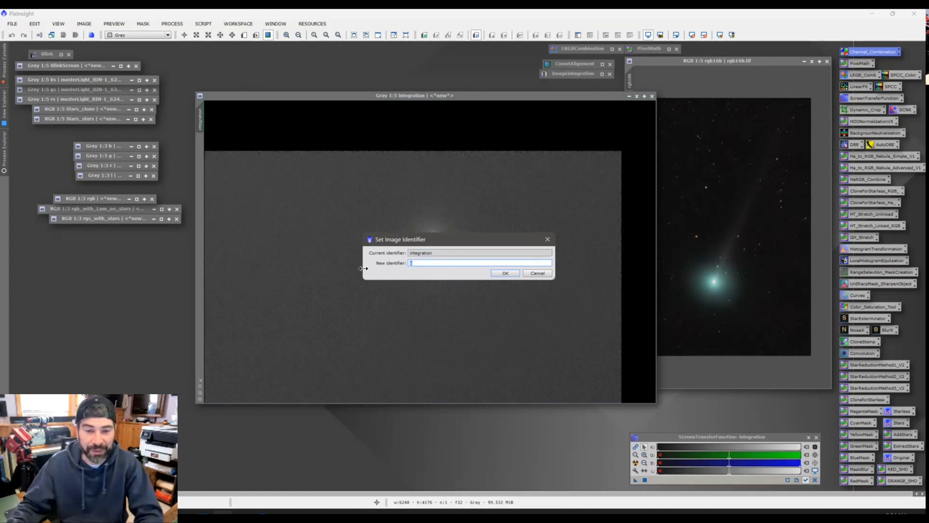
pyautogui.write('b')
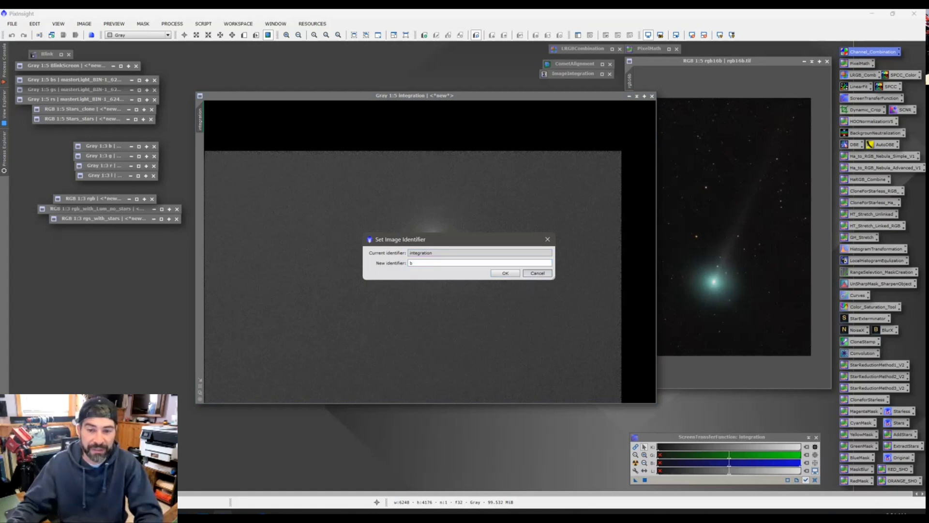
pyautogui.press('Return')
pyautogui.click(652, 96)
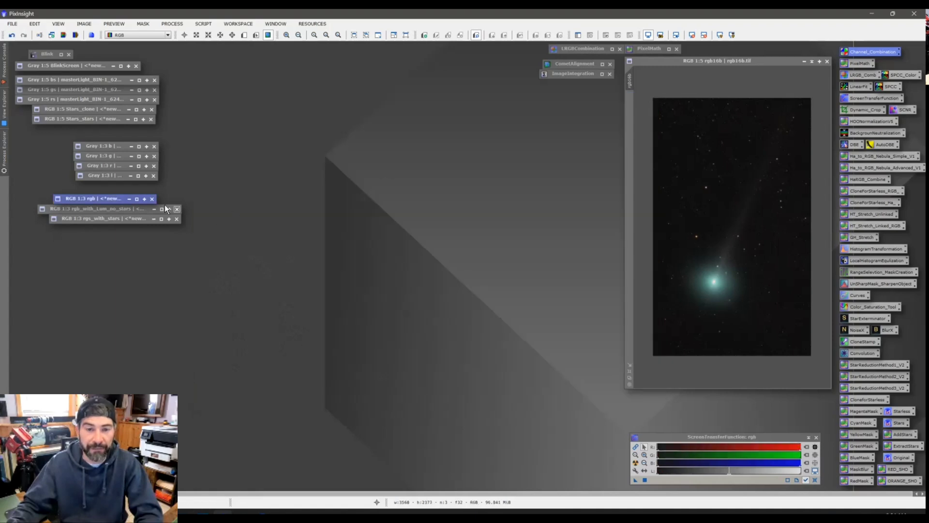
# - View the prepared r, g and b comet images with a screen stretch, and collapse all three again
pyautogui.doubleClick(110, 166)
pyautogui.click(102, 159)
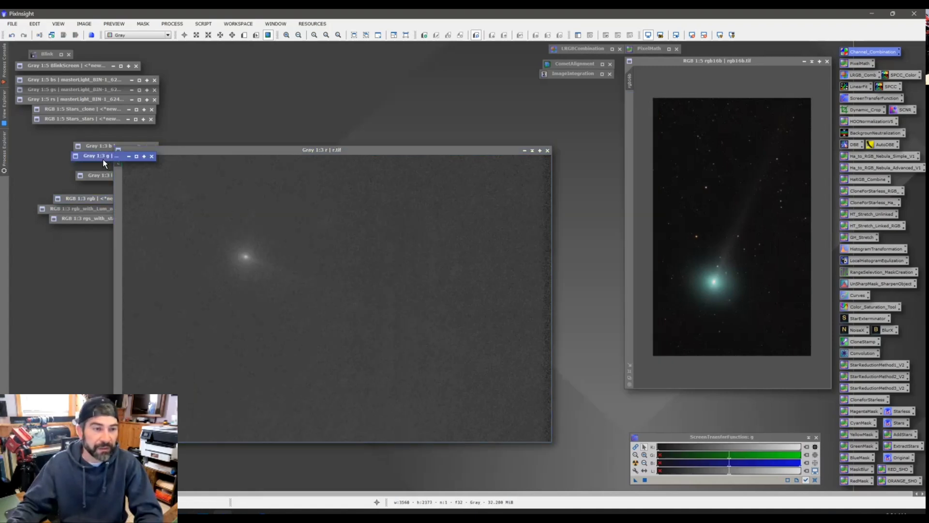
pyautogui.doubleClick(103, 158)
pyautogui.doubleClick(86, 148)
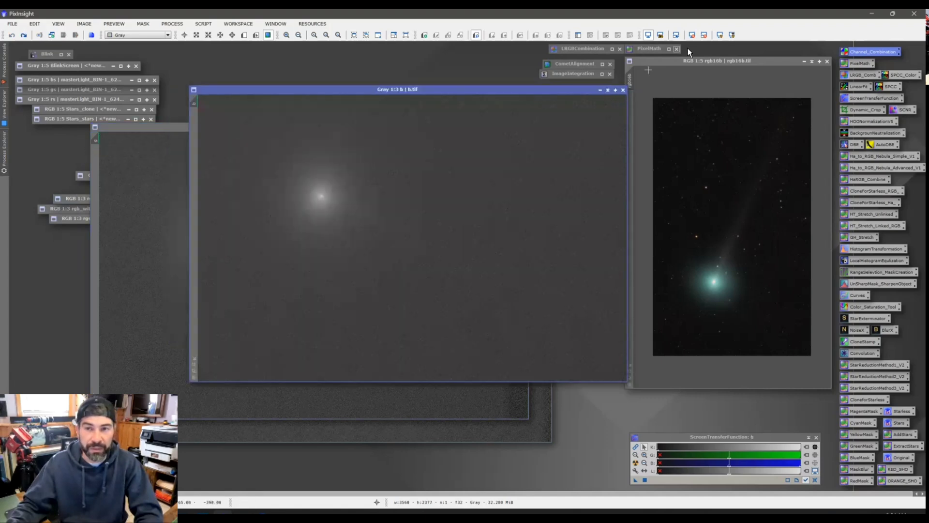
pyautogui.click(704, 35)
pyautogui.click(720, 35)
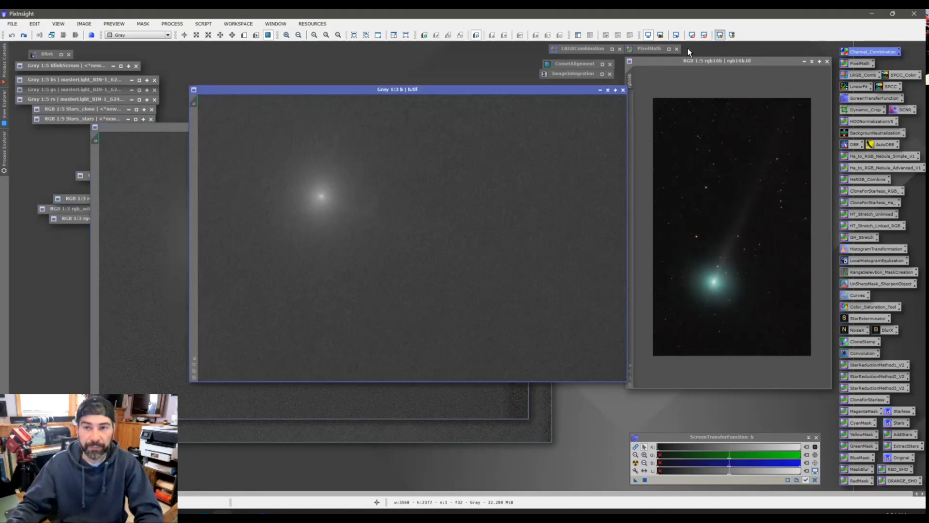
pyautogui.click(608, 90)
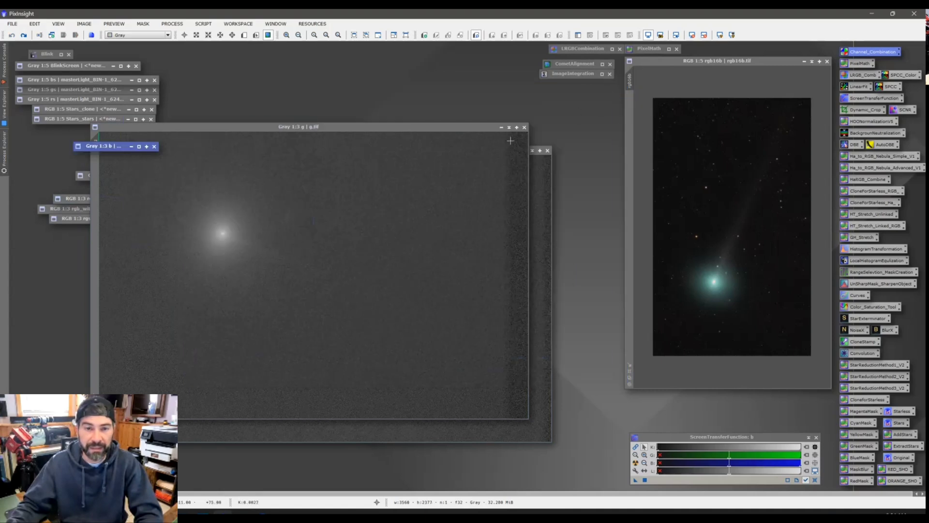
pyautogui.click(510, 128)
pyautogui.click(533, 150)
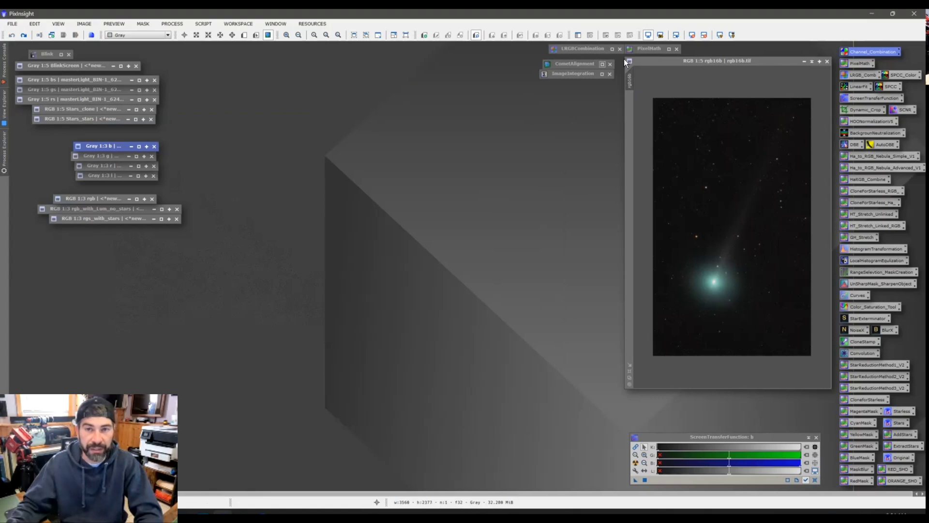
# - Assign r, g and b as the RGB source images in ChannelCombination, and close the process without applying it
pyautogui.doubleClick(844, 51)
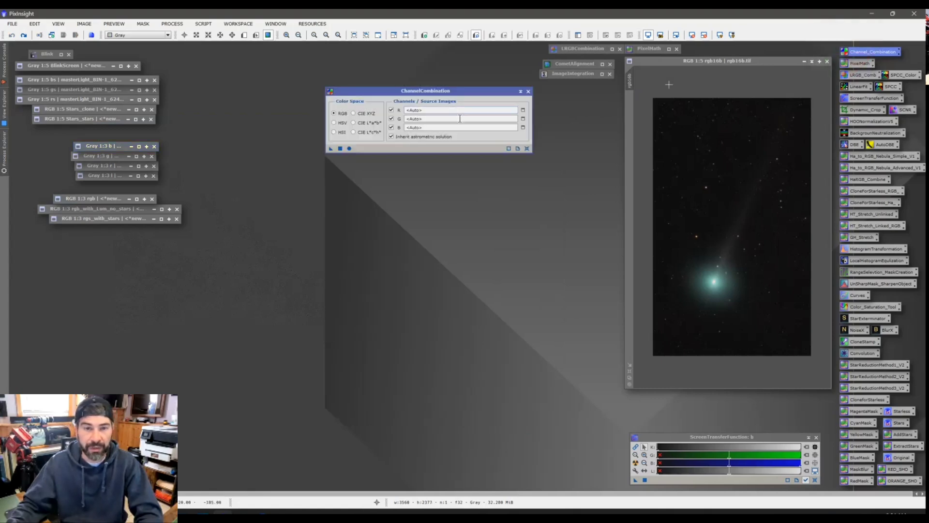
pyautogui.click(428, 111)
pyautogui.write('r')
pyautogui.click(428, 118)
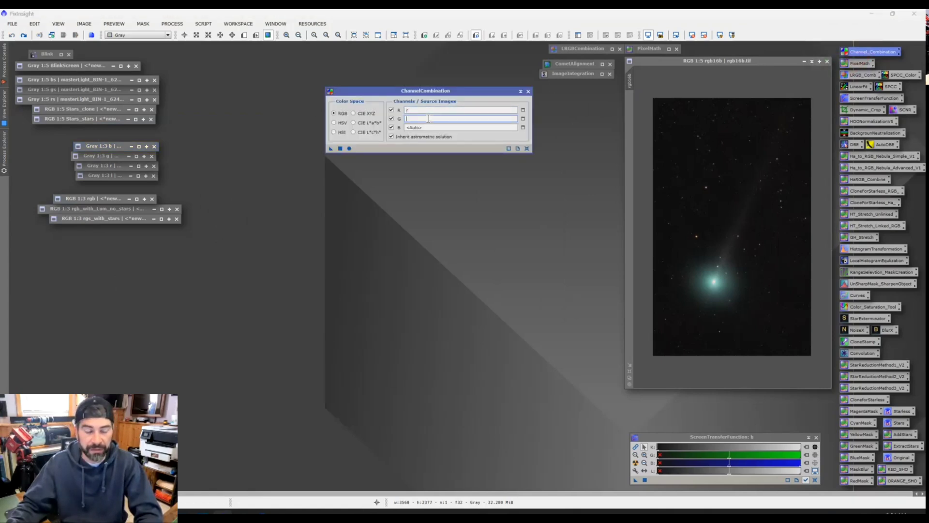
pyautogui.write('g')
pyautogui.click(428, 128)
pyautogui.write('b')
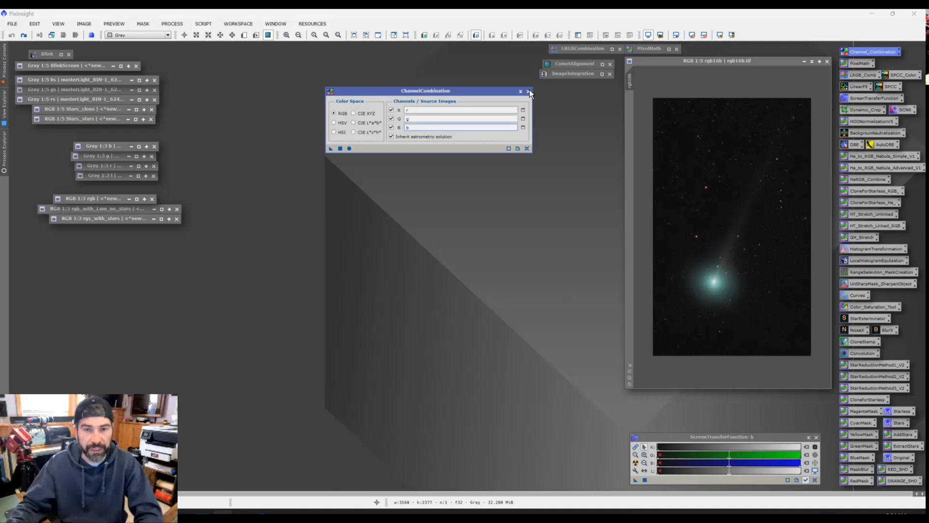
pyautogui.click(529, 92)
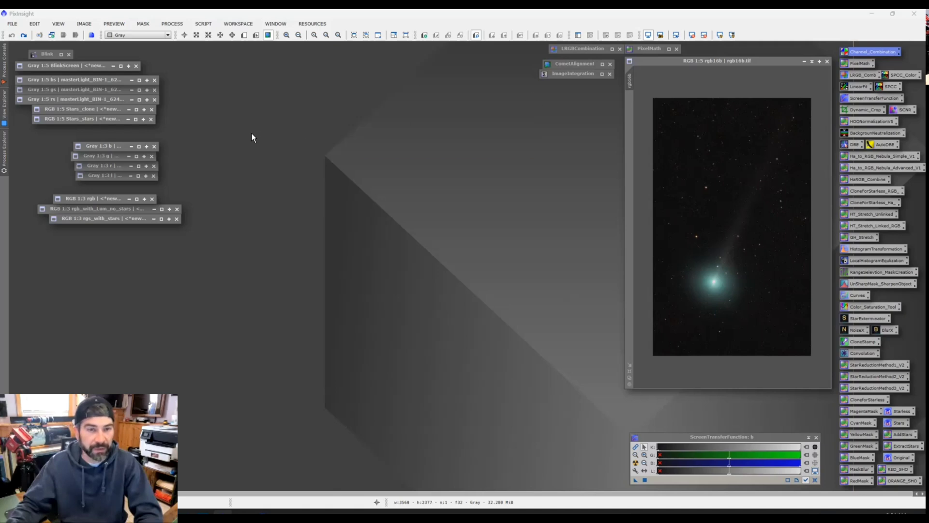
# - Examine the combined rgb comet image around the nucleus, collapse it, and place it just below the channel images
pyautogui.doubleClick(119, 198)
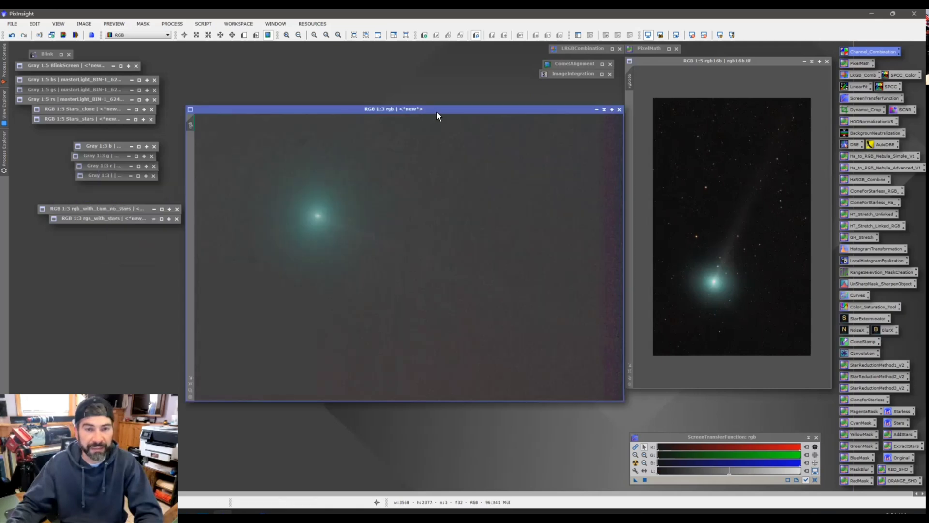
pyautogui.moveTo(437, 114); pyautogui.dragTo(449, 103)
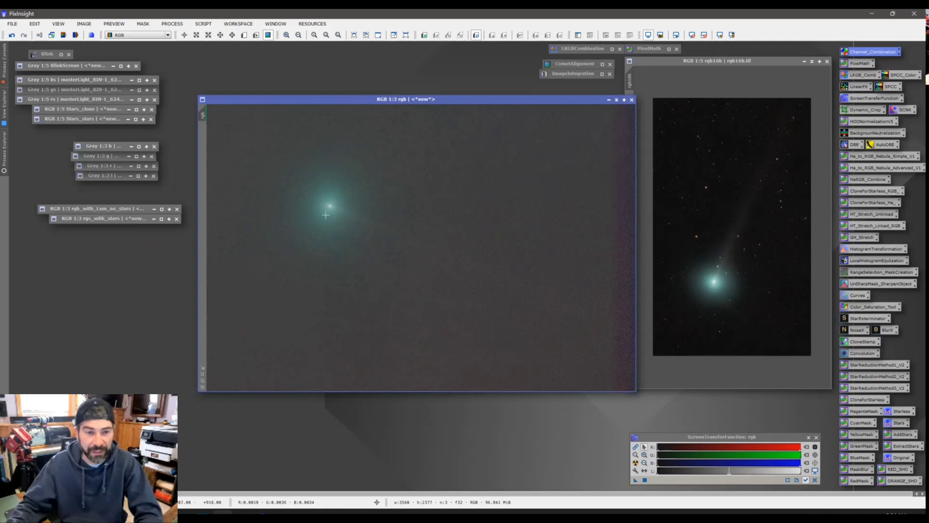
pyautogui.scroll(1, 327, 204)
pyautogui.scroll(-1, 330, 201)
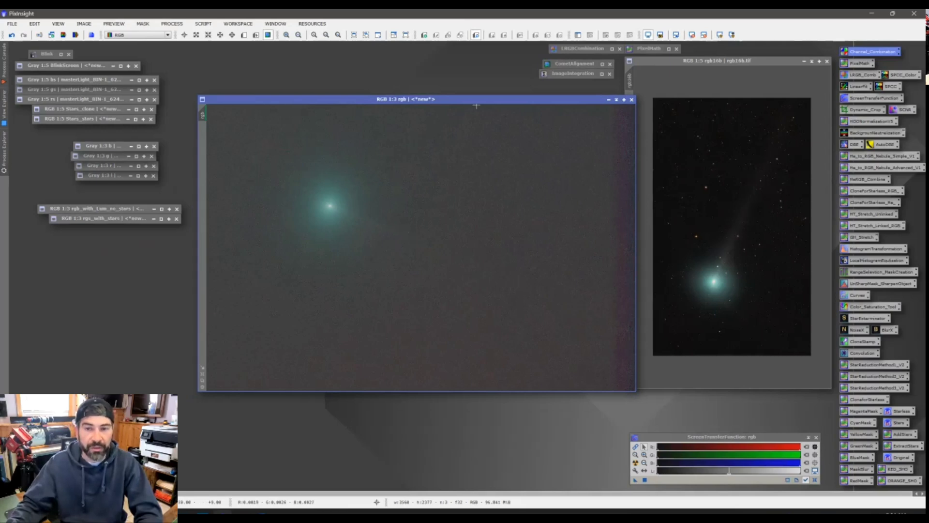
pyautogui.moveTo(473, 103); pyautogui.dragTo(458, 89)
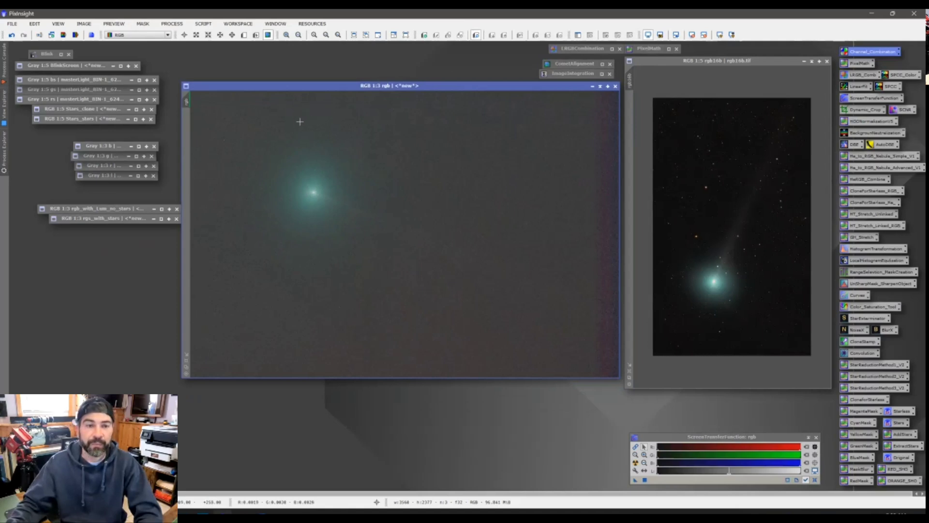
pyautogui.click(603, 89)
pyautogui.moveTo(114, 199); pyautogui.dragTo(121, 185)
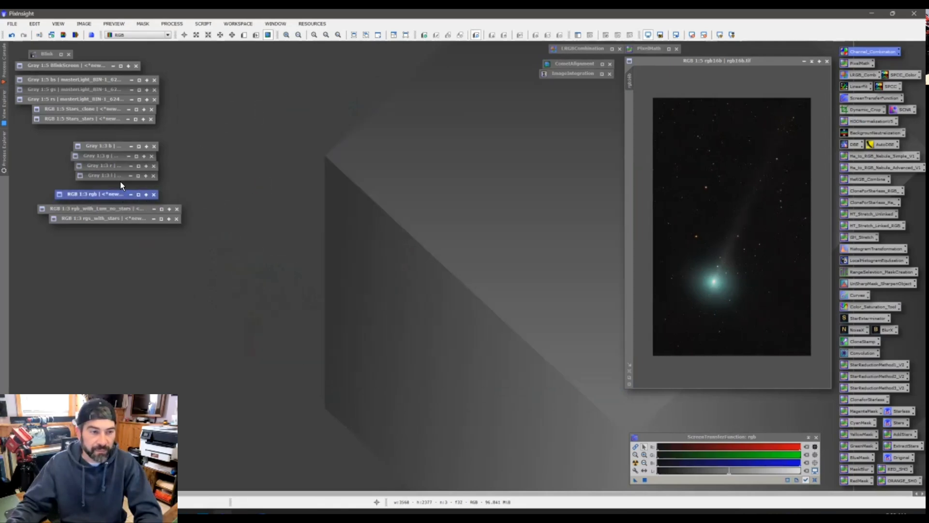
# - View the stretched luminance image l and the rgb image one after the other, and put both away again
pyautogui.doubleClick(119, 176)
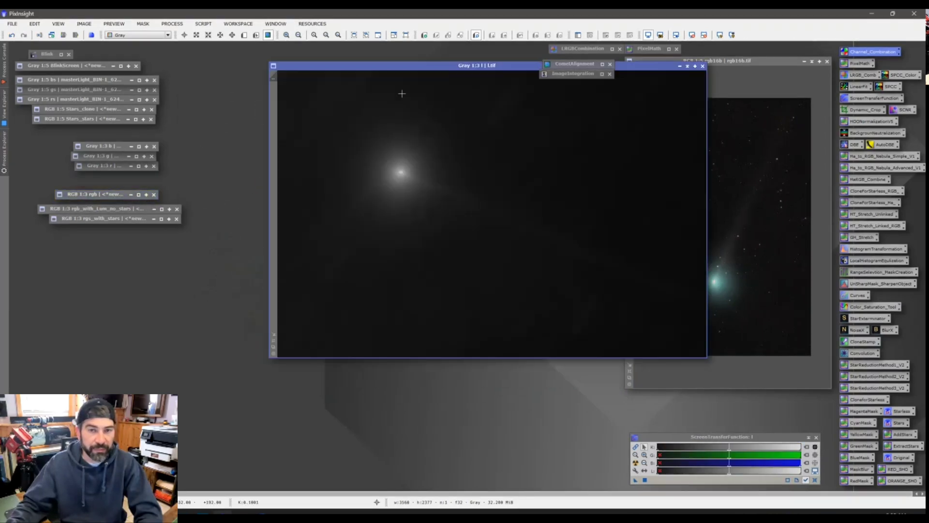
pyautogui.moveTo(520, 66); pyautogui.dragTo(445, 92)
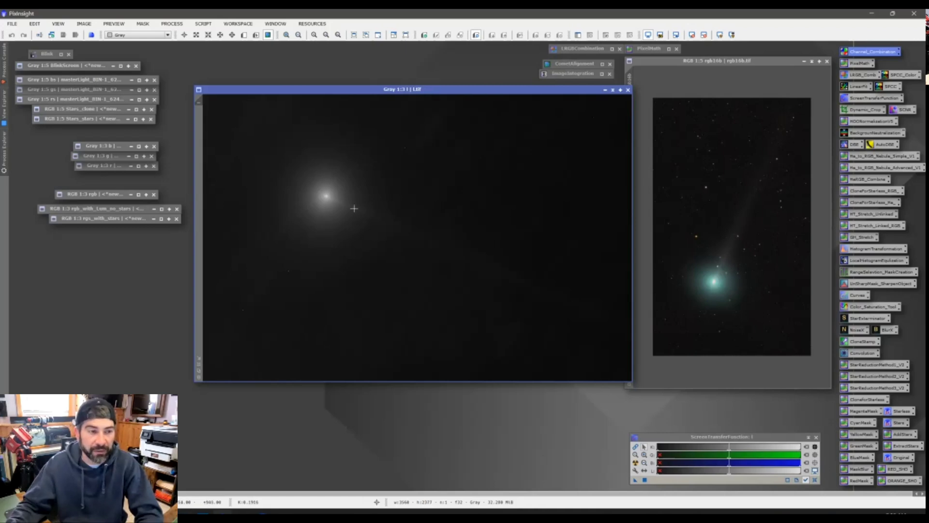
pyautogui.click(613, 90)
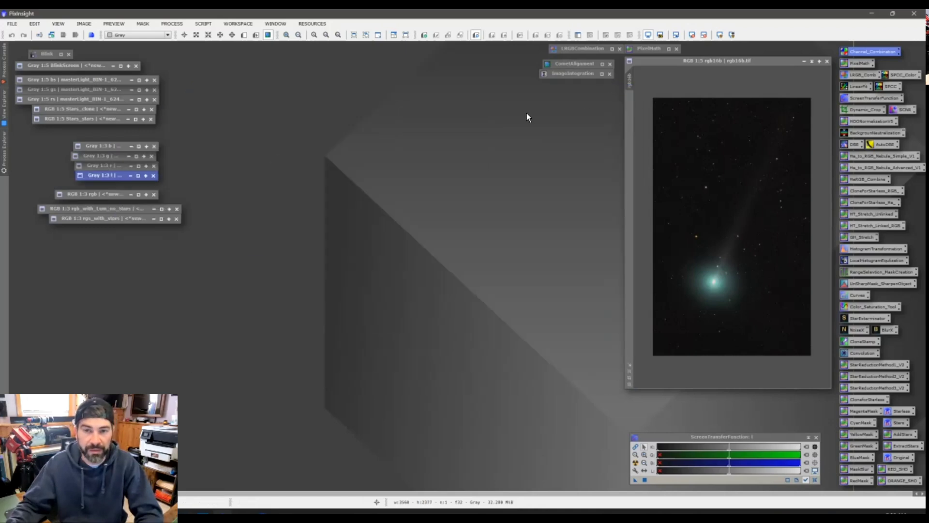
pyautogui.doubleClick(115, 195)
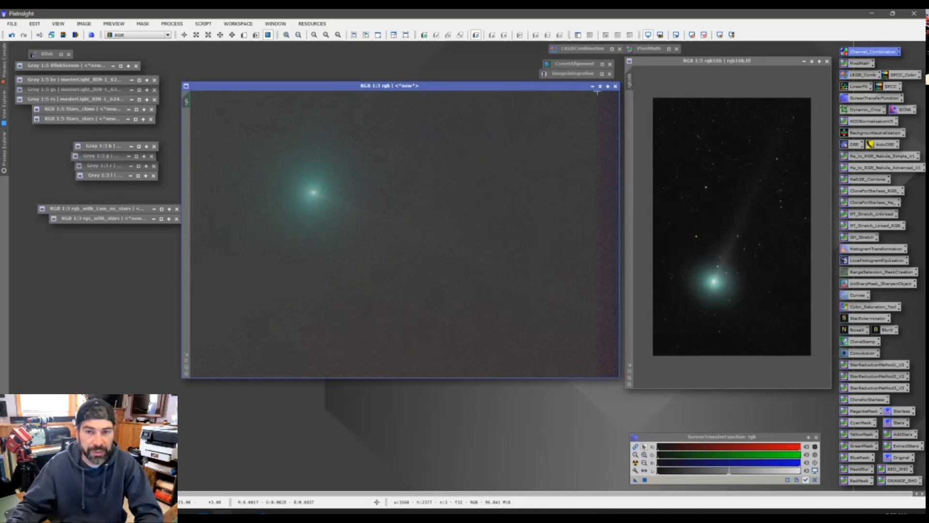
pyautogui.click(592, 86)
# - Open the rgb_with_lum_no_stars image and undo its edits back to the rgb_clone state without luminance
pyautogui.doubleClick(125, 210)
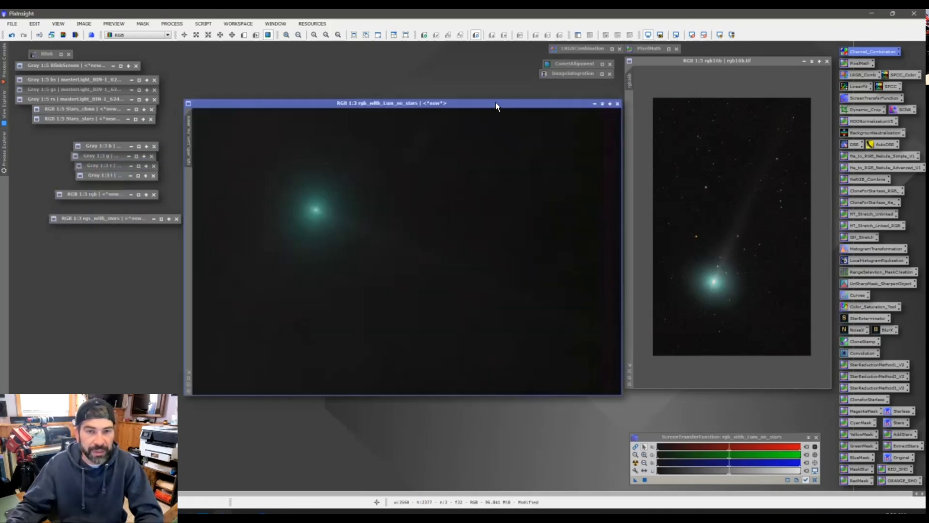
pyautogui.moveTo(495, 102); pyautogui.dragTo(500, 94)
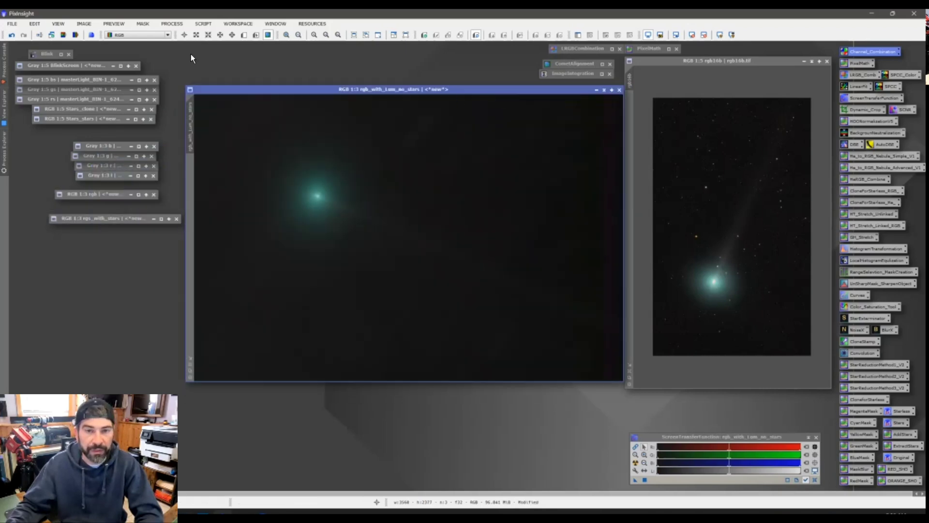
pyautogui.click(15, 37)
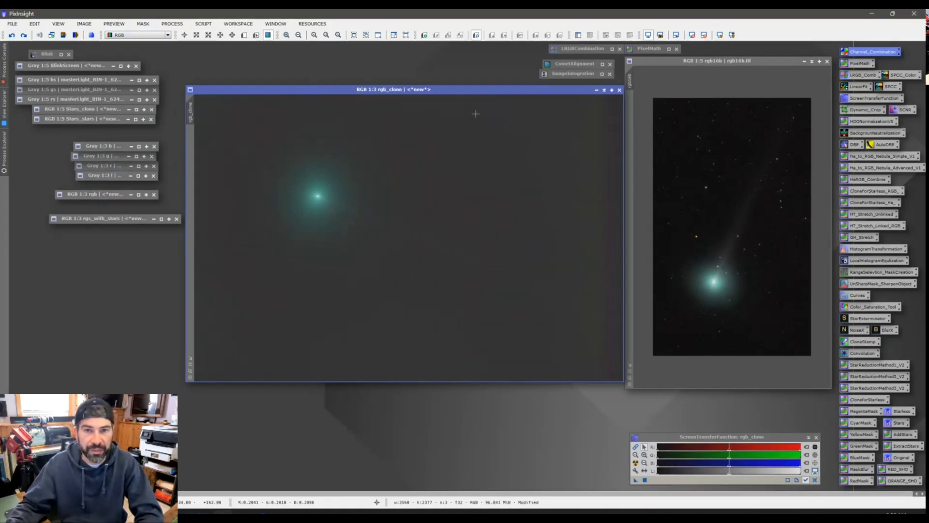
pyautogui.moveTo(546, 90); pyautogui.dragTo(534, 91)
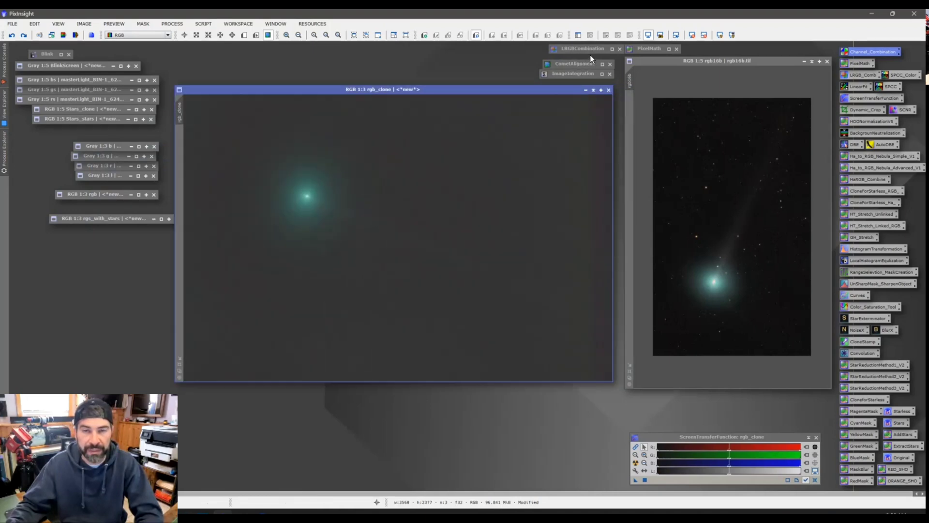
# - Apply LRGBCombination to rgb_clone with l as the only source, lightness and saturation 0.500, then collapse the image below rgb
pyautogui.doubleClick(591, 48)
pyautogui.moveTo(582, 50); pyautogui.dragTo(731, 91)
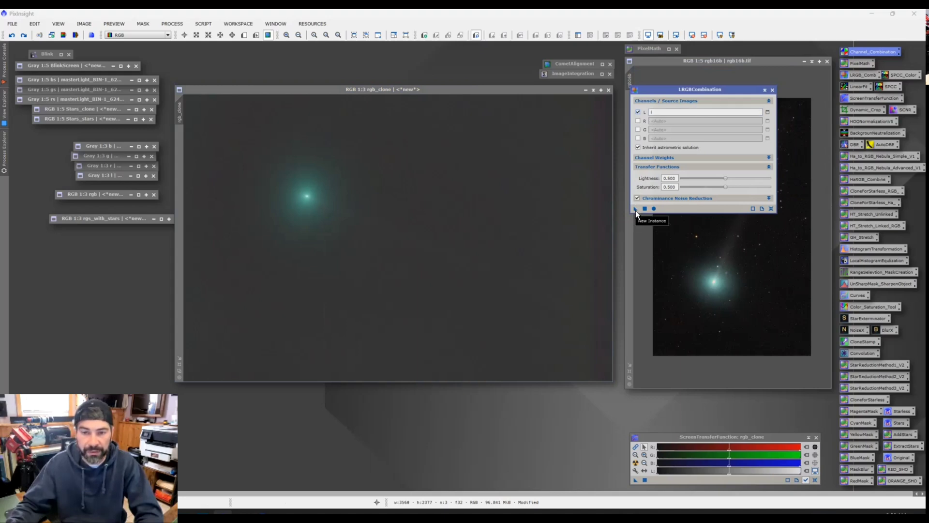
pyautogui.moveTo(635, 209); pyautogui.dragTo(406, 224)
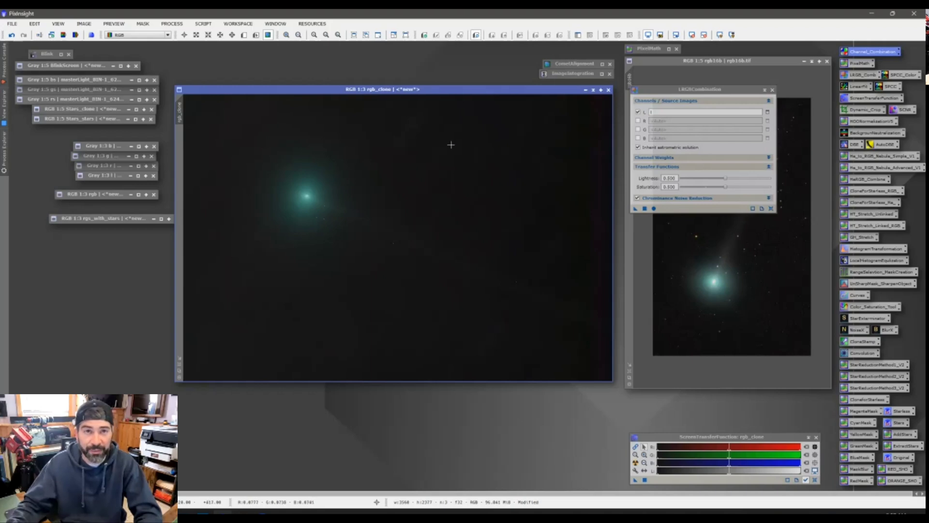
pyautogui.click(593, 92)
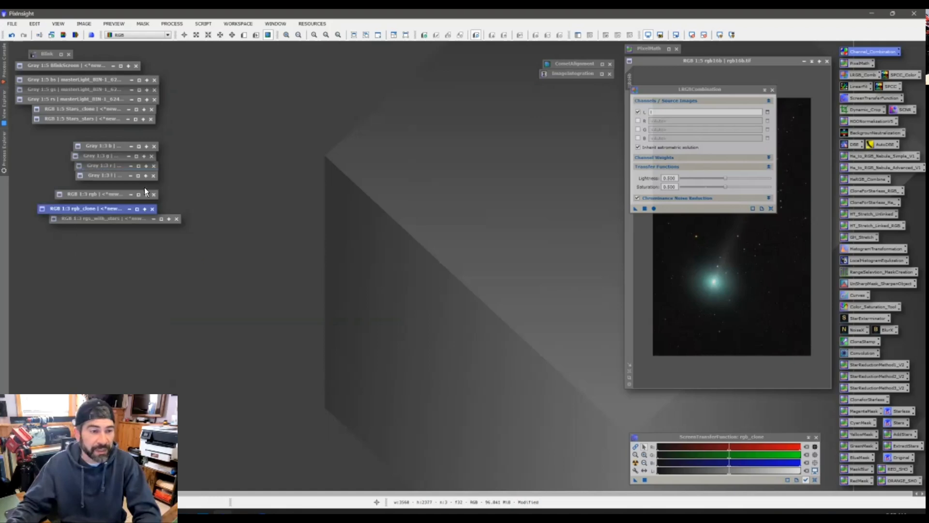
pyautogui.moveTo(115, 212); pyautogui.dragTo(117, 208)
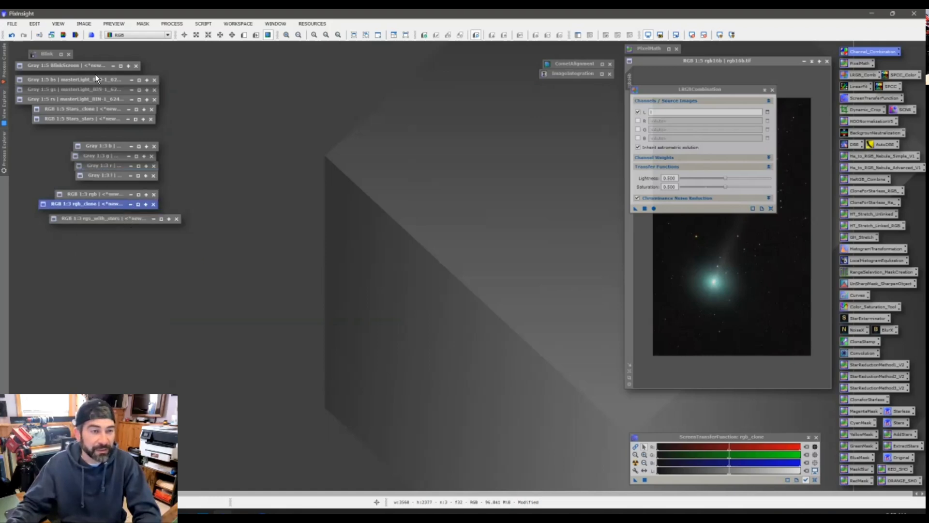
# - View the Stars_stars and rgb_clone images and the PixelMath expression rgb_clone+Stars_stars, putting both images away again
pyautogui.click(83, 125)
pyautogui.doubleClick(82, 125)
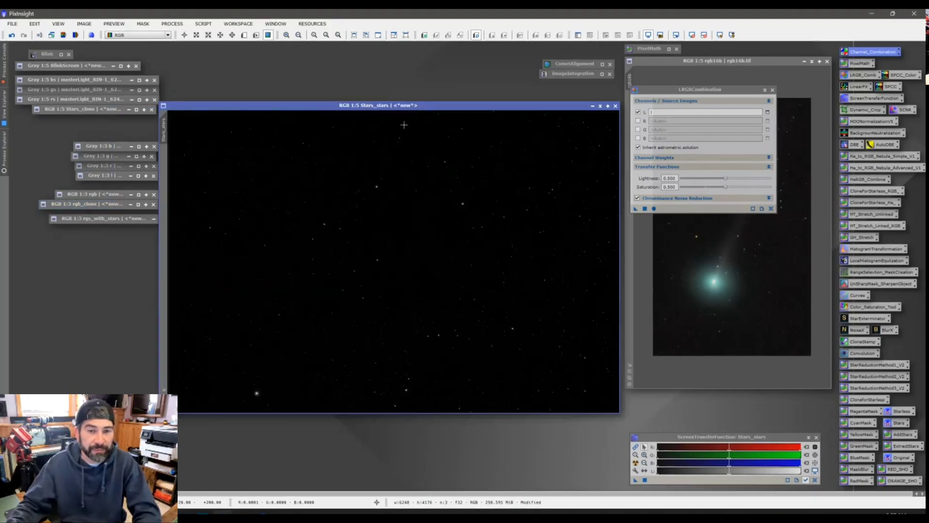
pyautogui.click(600, 107)
pyautogui.doubleClick(108, 205)
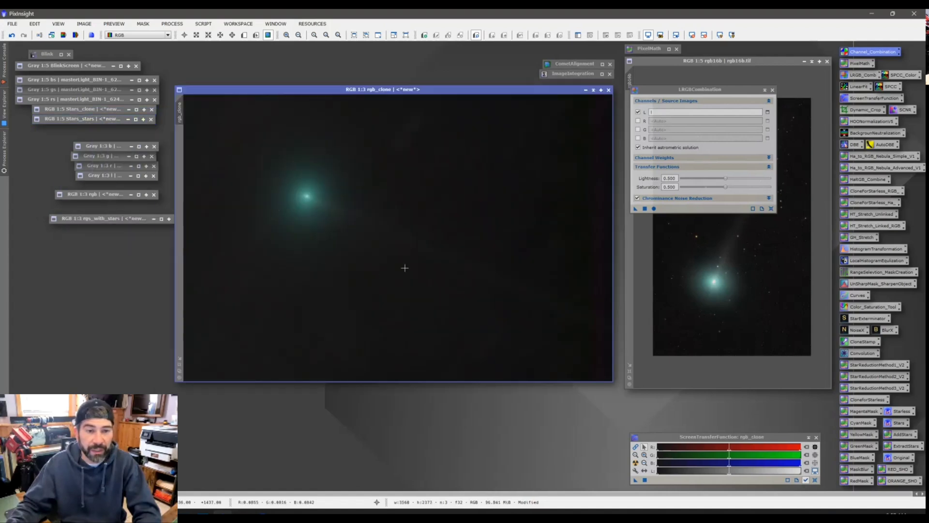
pyautogui.doubleClick(652, 50)
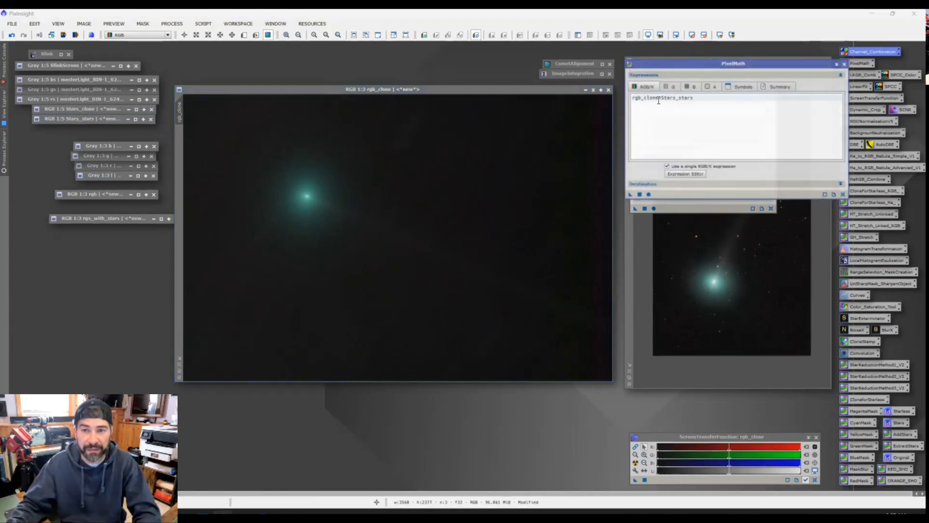
pyautogui.click(586, 89)
# - Open the rgs_with_stars image, view the rgb image over it for comparison, and put rgb away again
pyautogui.doubleClick(127, 221)
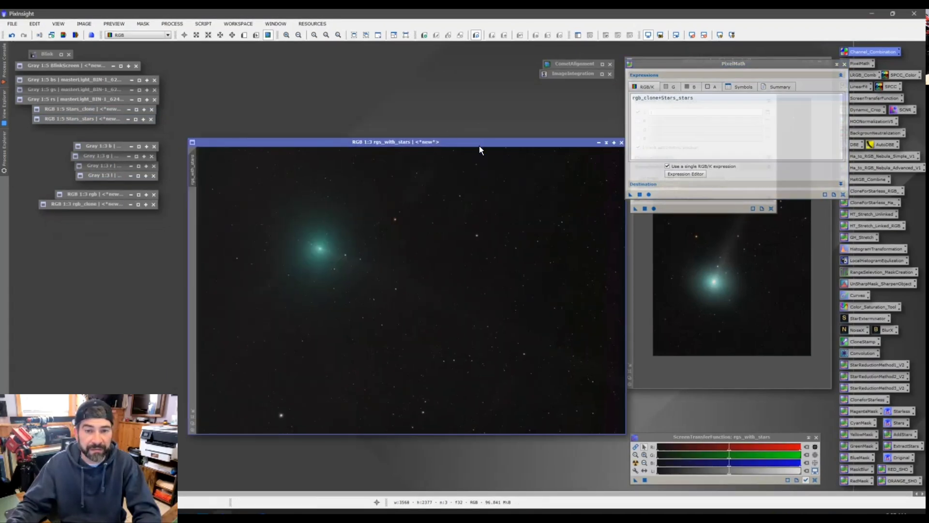
pyautogui.moveTo(479, 145); pyautogui.dragTo(477, 99)
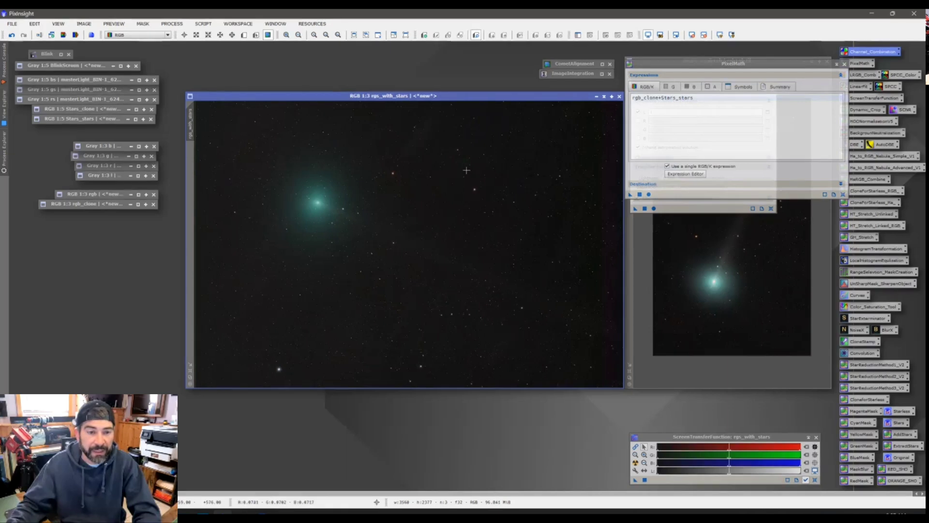
pyautogui.doubleClick(93, 196)
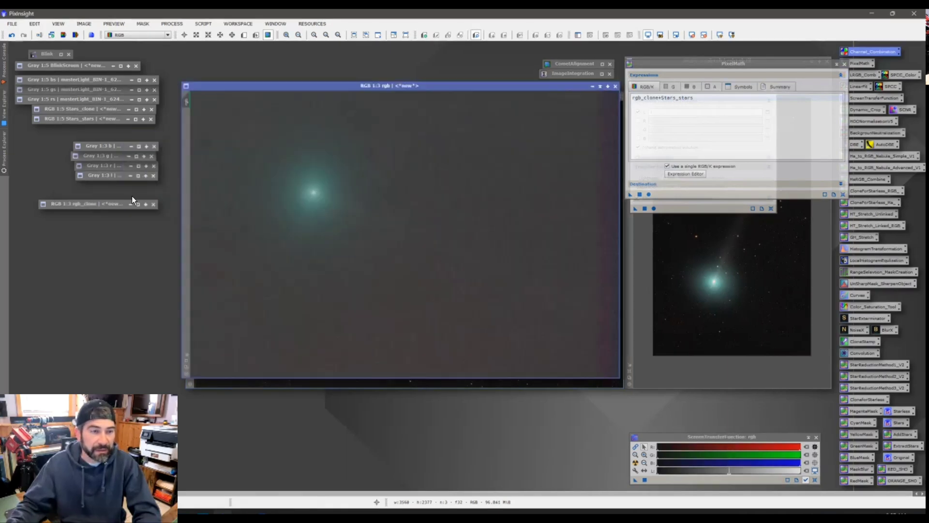
pyautogui.click(600, 86)
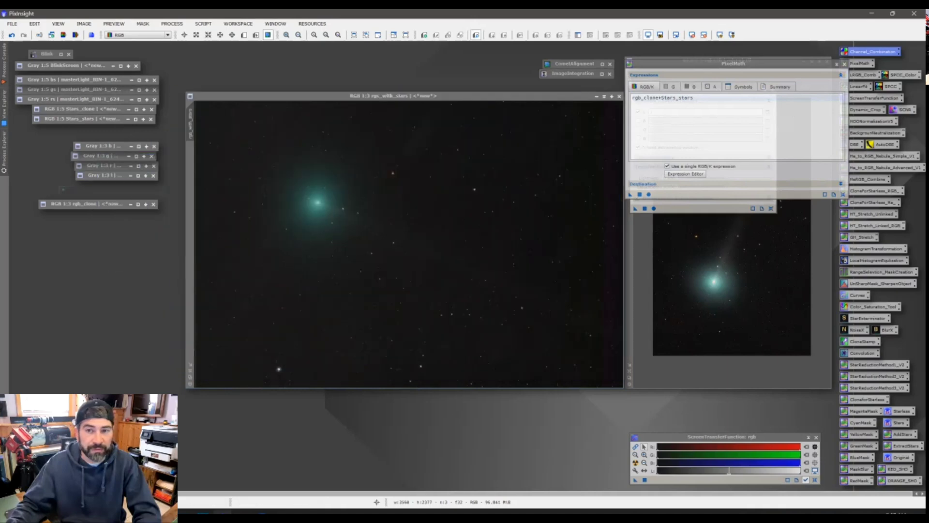
# - Open rgb_clone and arrange it next to rgs_with_stars to compare the comet without and with stars
pyautogui.click(74, 205)
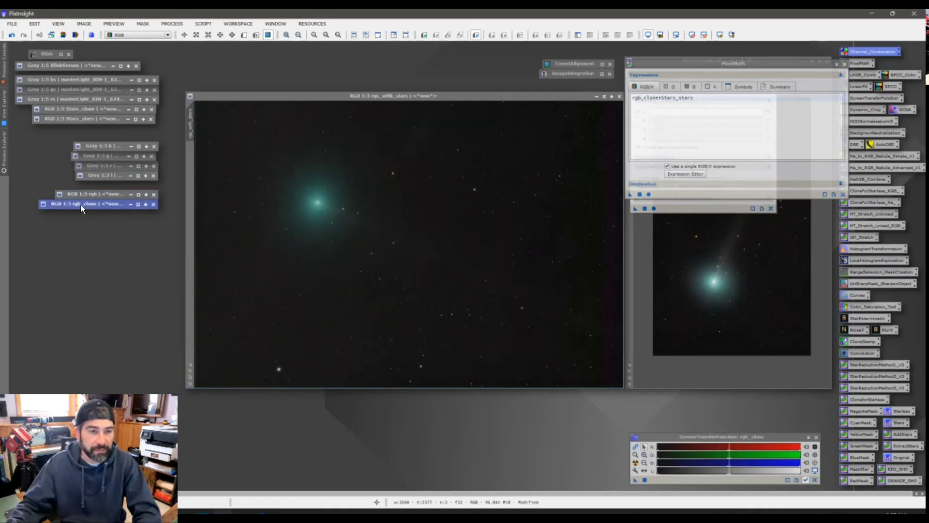
pyautogui.doubleClick(80, 204)
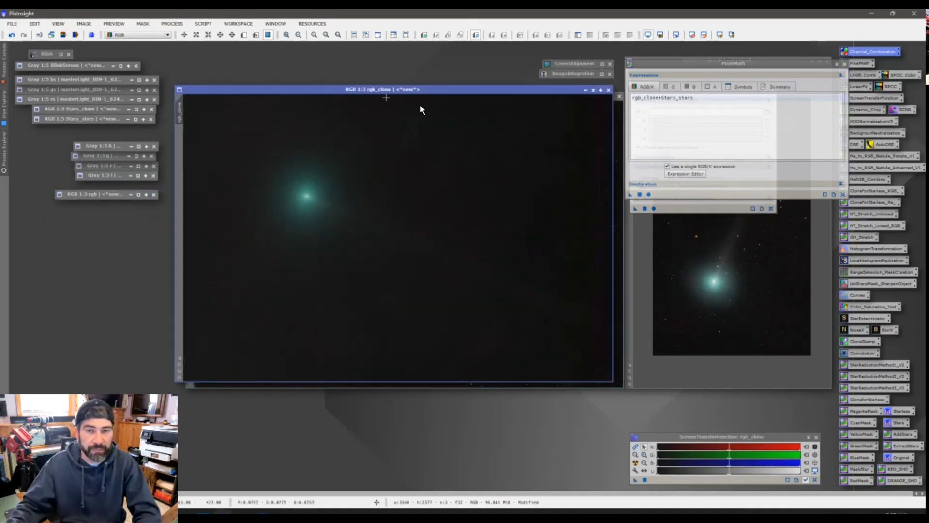
pyautogui.moveTo(420, 89); pyautogui.dragTo(284, 166)
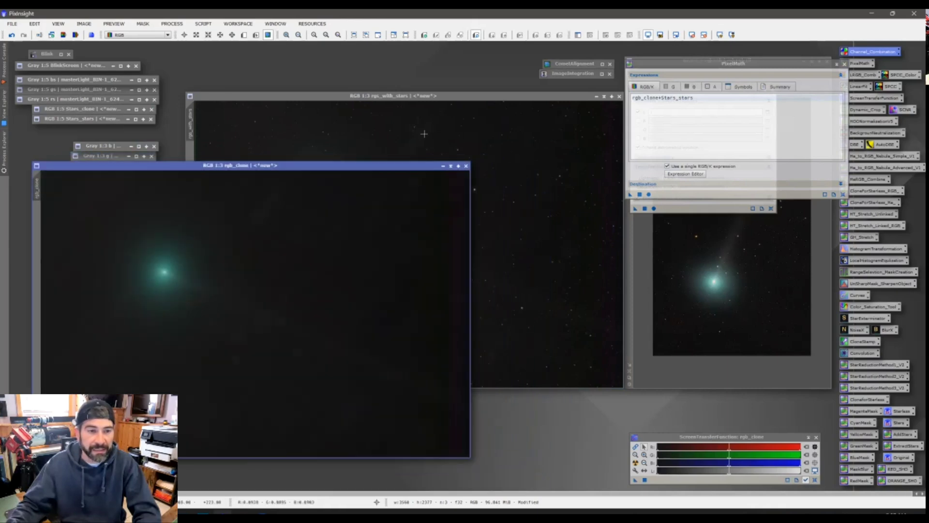
pyautogui.moveTo(497, 97); pyautogui.dragTo(565, 47)
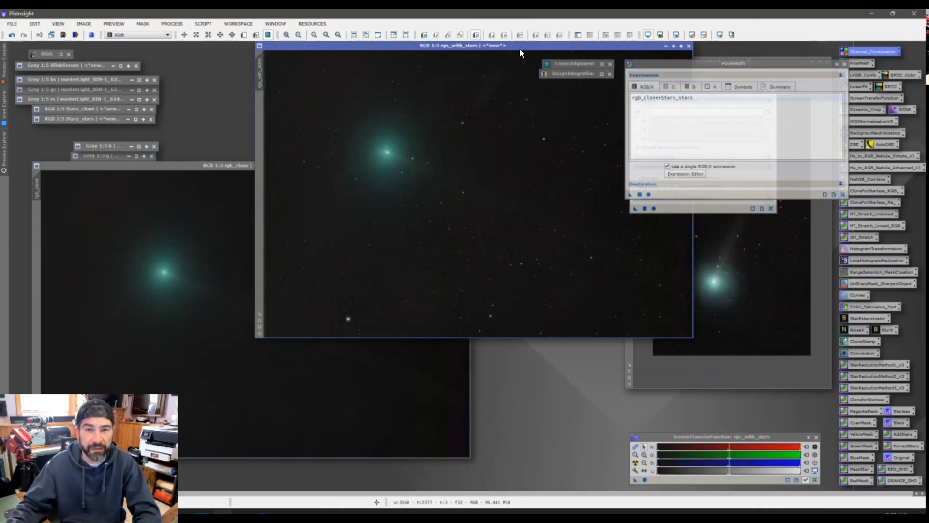
pyautogui.moveTo(521, 48); pyautogui.dragTo(446, 112)
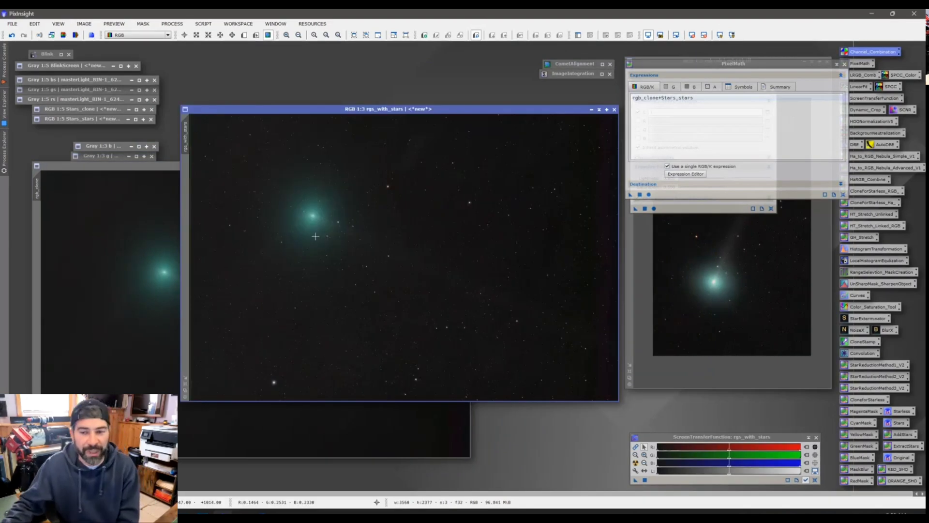
pyautogui.click(86, 25)
pyautogui.click(99, 114)
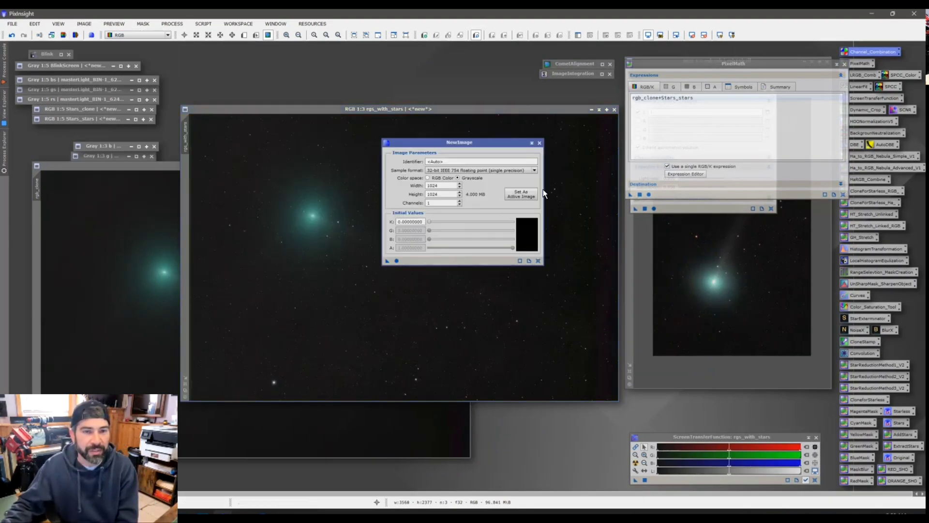
pyautogui.click(539, 142)
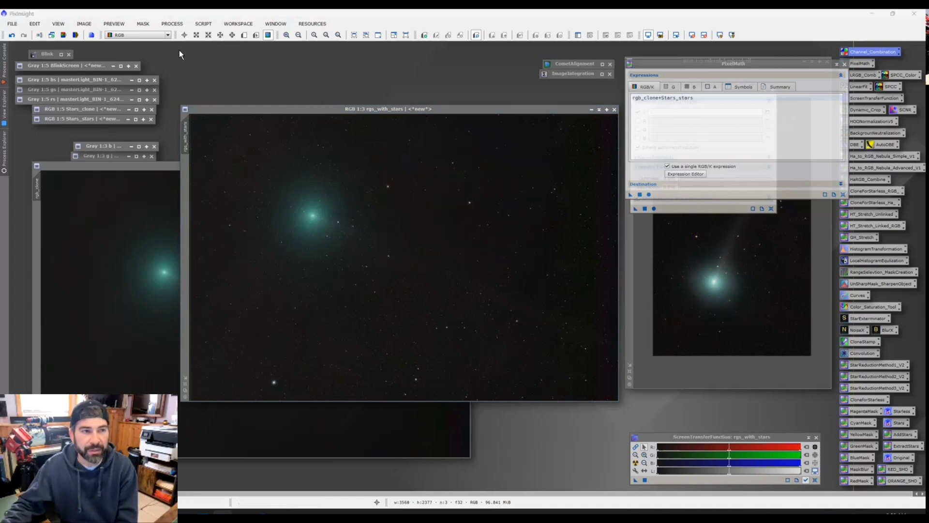
# - Rotate rgs_with_stars 90° counter-clockwise and fit its whole frame in the image window
pyautogui.click(84, 23)
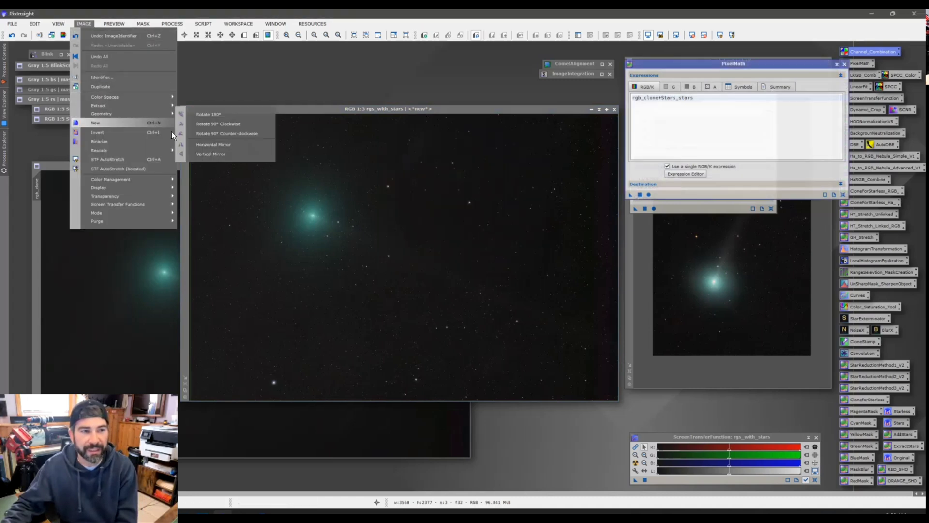
pyautogui.click(196, 134)
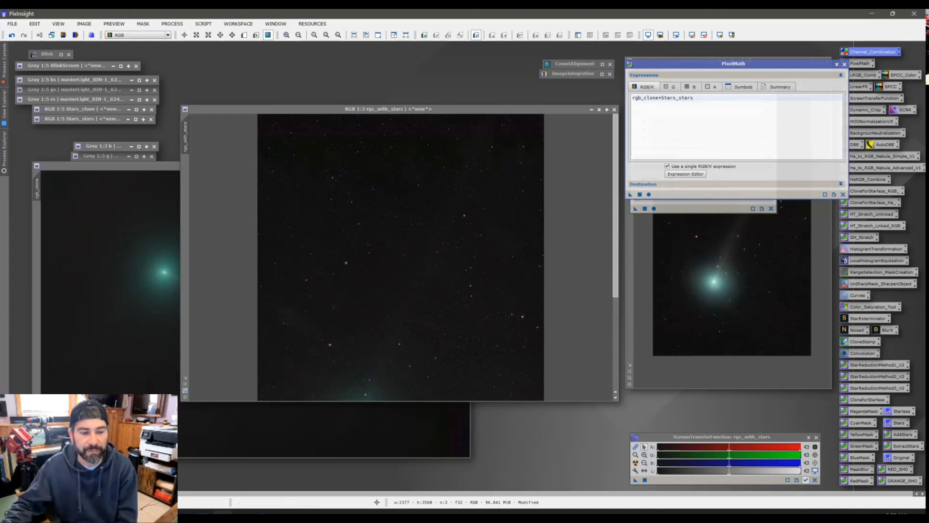
pyautogui.hotkey('ctrl', 'shift', 'z')
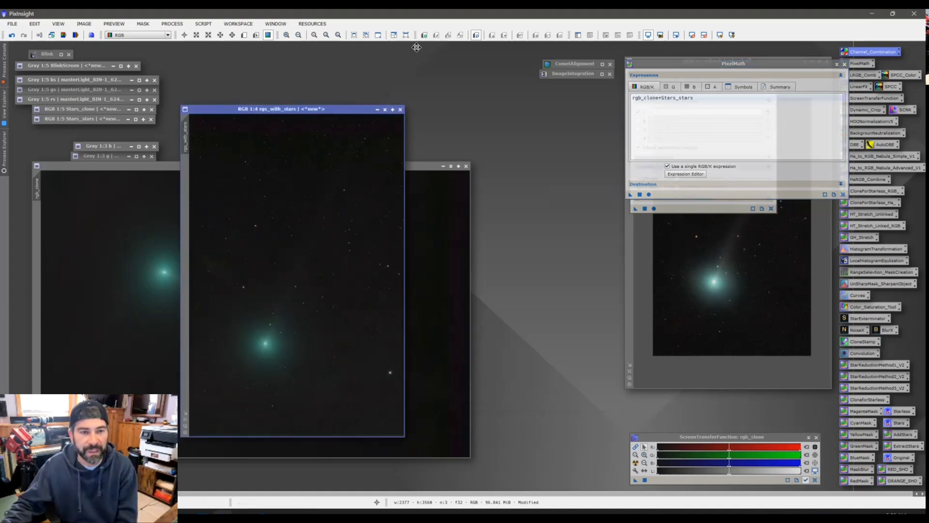
# - Place the rotated rgs_with_stars image beside the finished rgb16b image to compare the two comets
pyautogui.moveTo(371, 110); pyautogui.dragTo(475, 64)
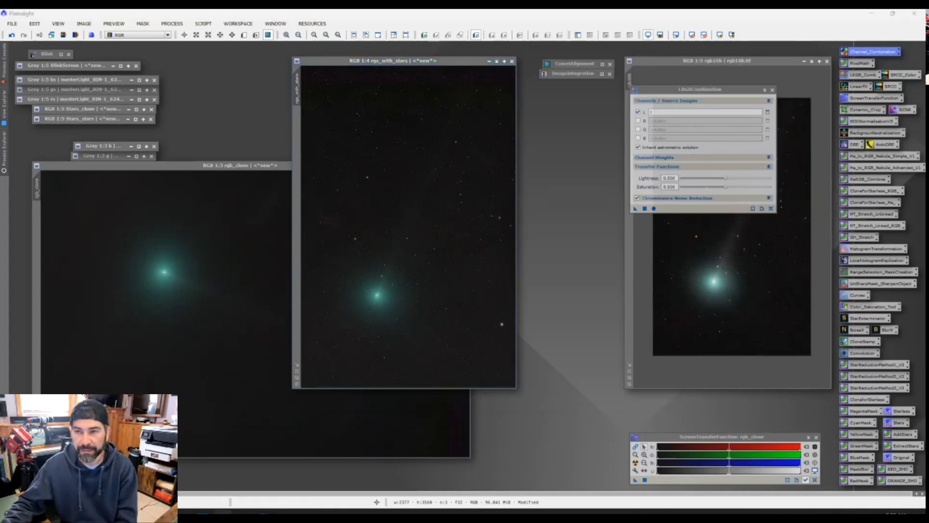
pyautogui.moveTo(687, 63); pyautogui.dragTo(599, 69)
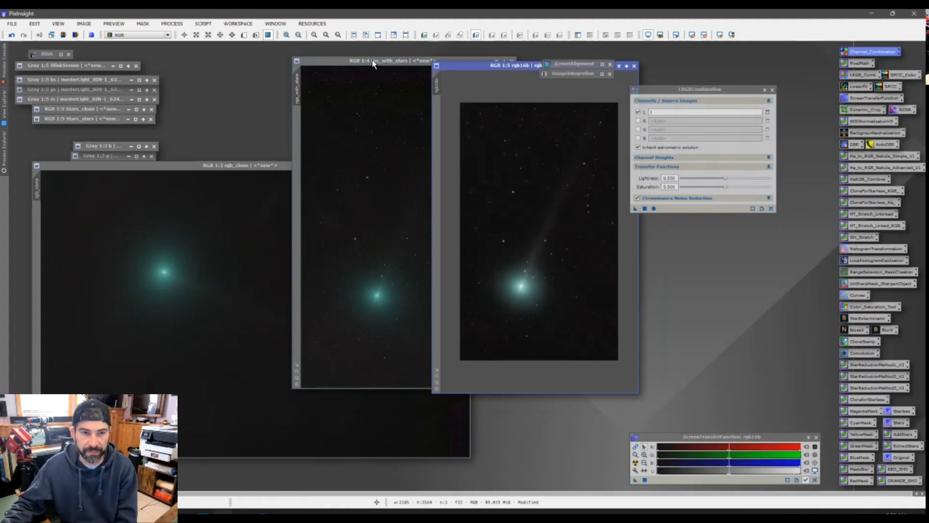
pyautogui.moveTo(372, 61); pyautogui.dragTo(283, 62)
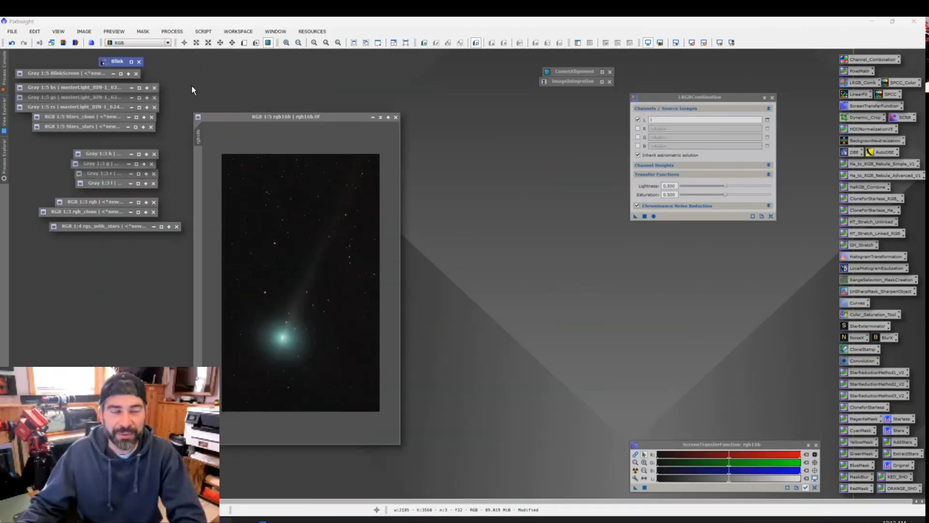
pyautogui.click(172, 32)
pyautogui.moveTo(186, 42)
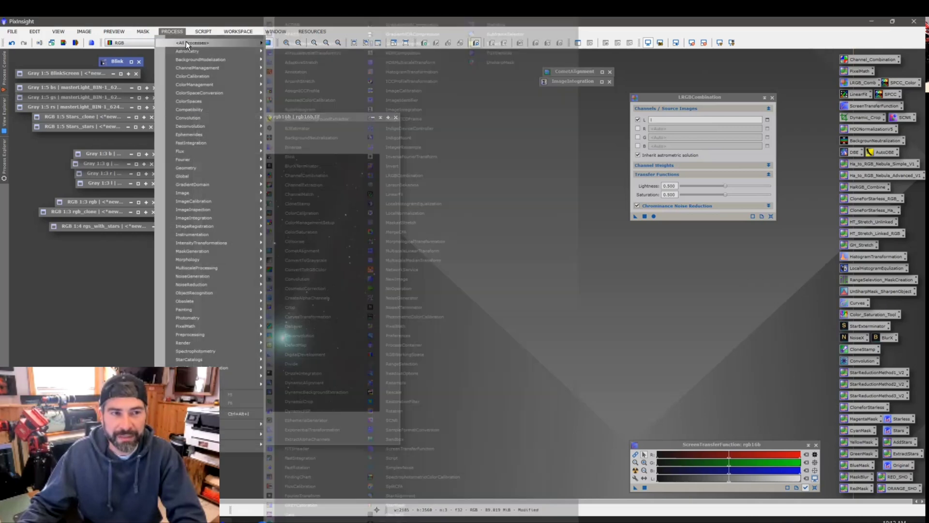
pyautogui.press('Escape')
pyautogui.press('Escape')
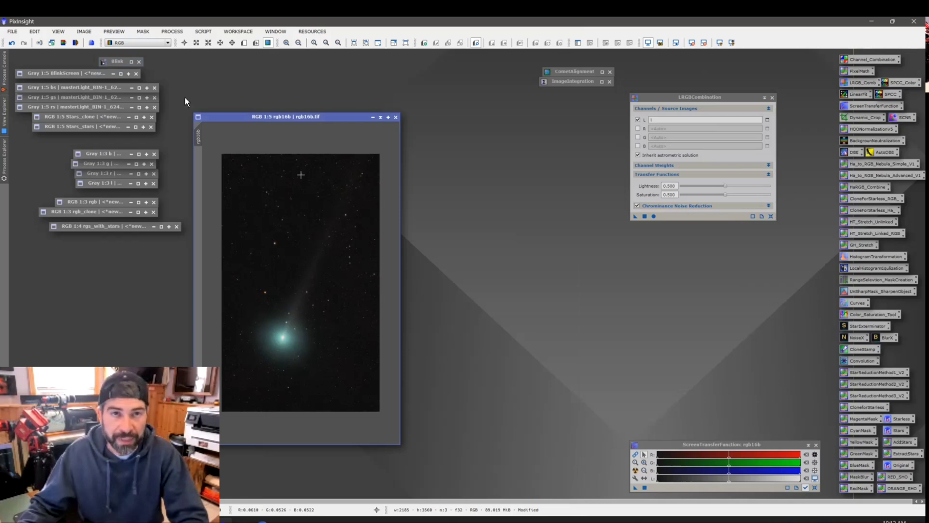
# - Open the Blink process with its loaded luminance frames and arrange it beside the BlinkScreen image
pyautogui.doubleClick(117, 62)
pyautogui.moveTo(369, 64); pyautogui.dragTo(508, 79)
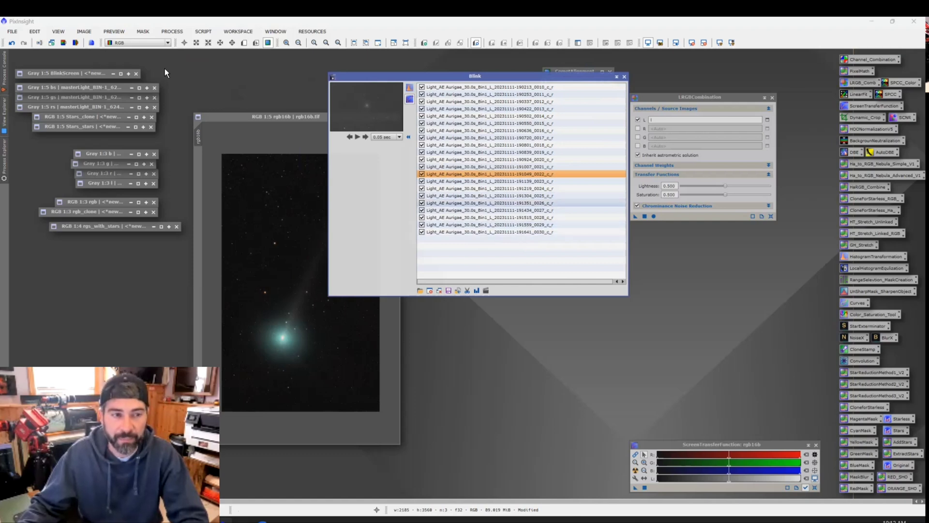
pyautogui.doubleClick(94, 76)
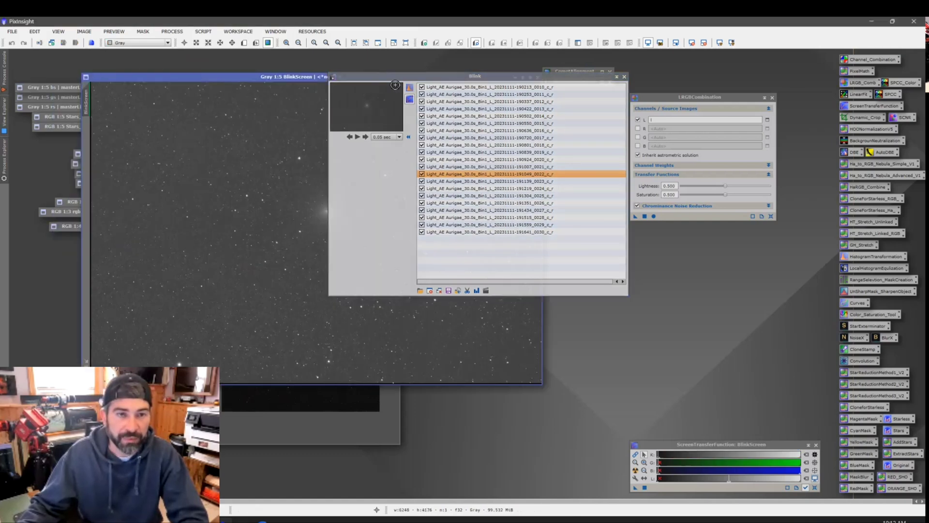
pyautogui.click(407, 87)
pyautogui.moveTo(441, 80); pyautogui.dragTo(665, 85)
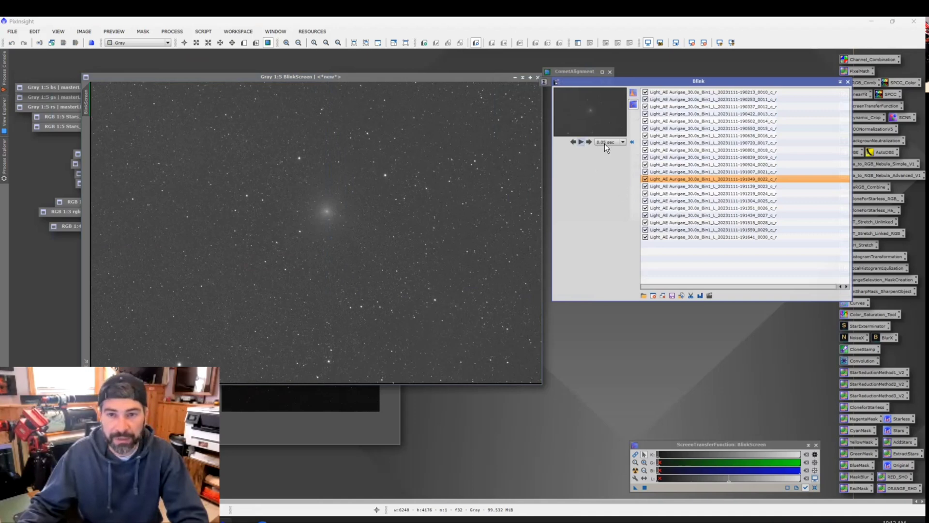
# - Play the Blink animation of the luminance frames, examine the comet's motion up close, and stop the playback
pyautogui.click(584, 143)
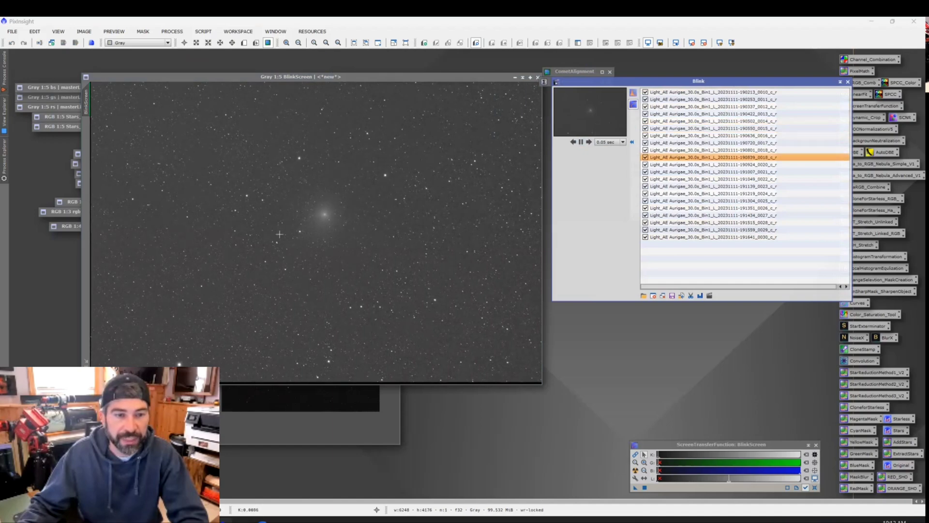
pyautogui.scroll(1, 315, 204)
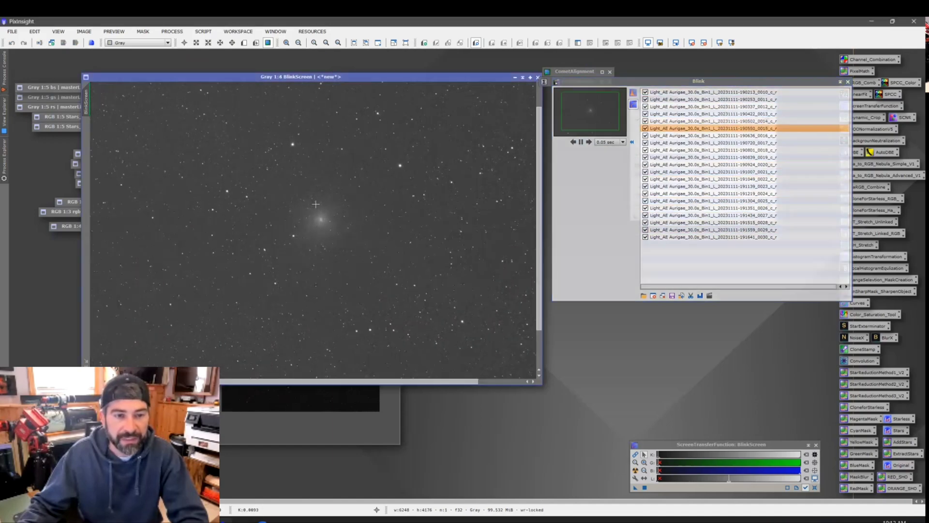
pyautogui.scroll(2, 315, 203)
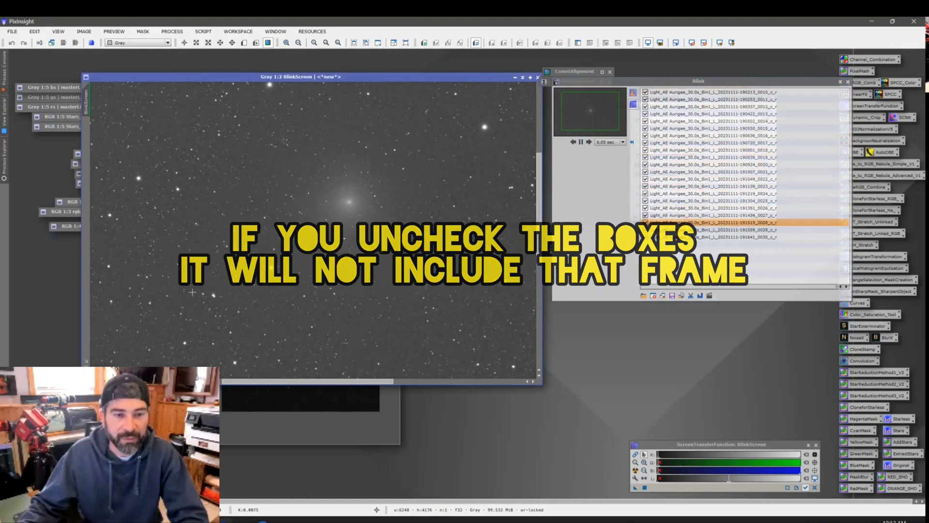
pyautogui.scroll(-2, 192, 292)
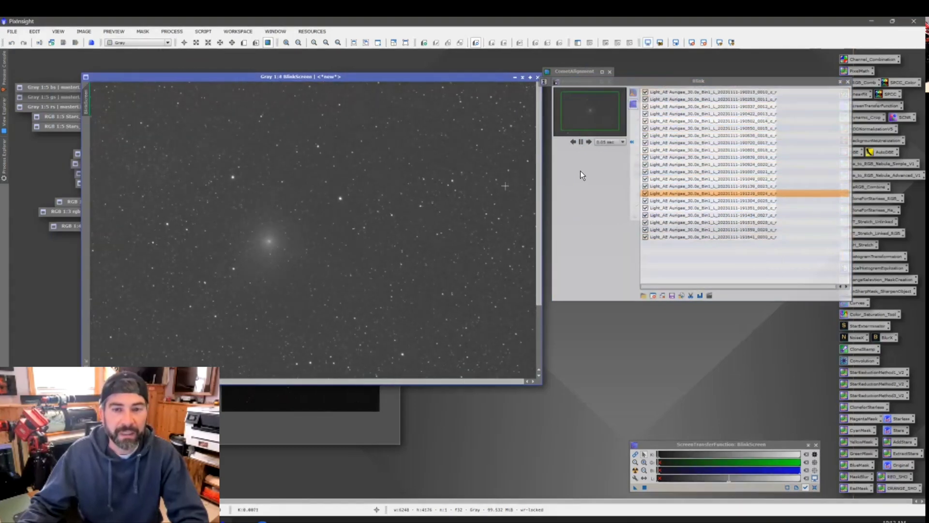
pyautogui.click(581, 142)
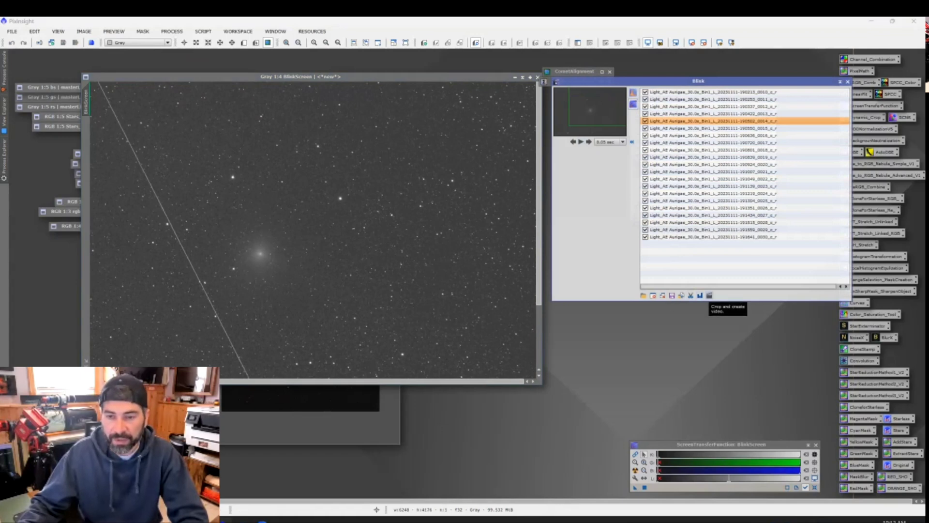
# - Open Blink's Make Video settings and point out the encoder program ffmpeg.exe and the frame rate argument 25
pyautogui.click(709, 295)
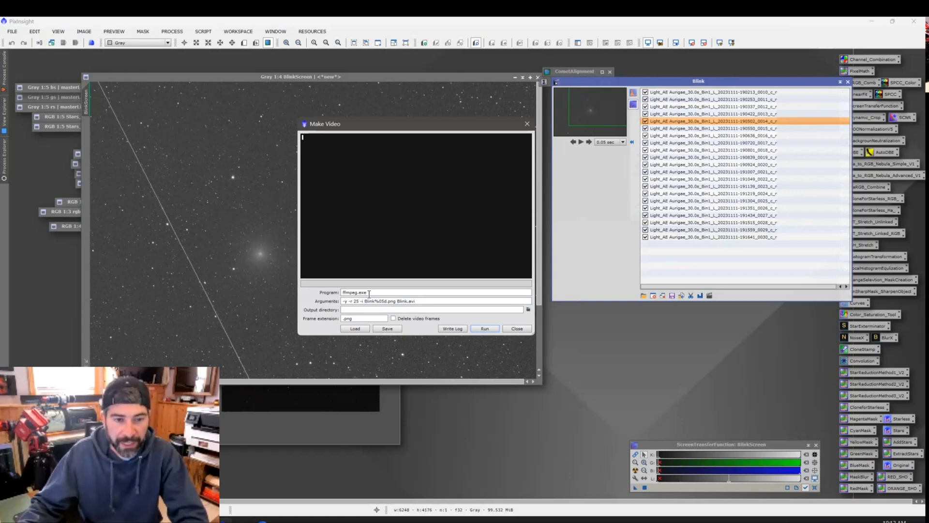
pyautogui.moveTo(369, 294); pyautogui.dragTo(341, 293)
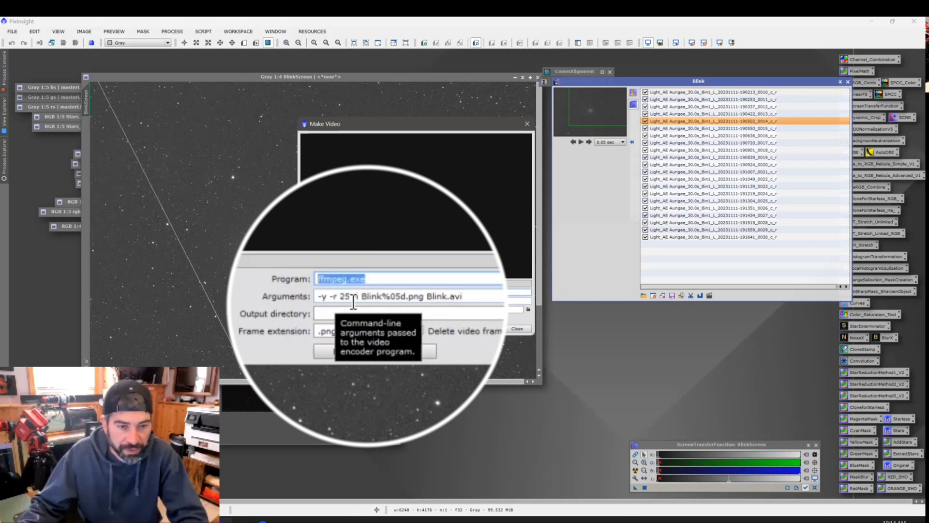
pyautogui.click(353, 303)
pyautogui.hotkey('shift', 'Left')
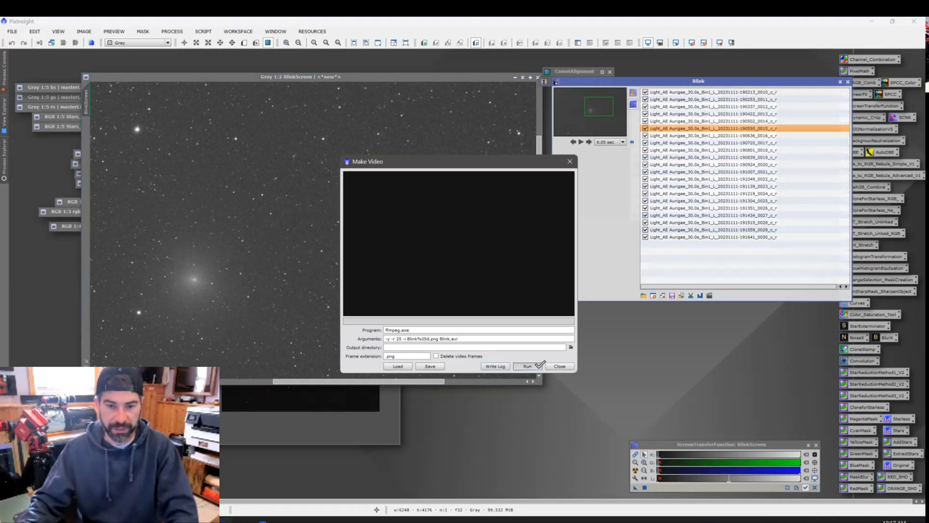
# - Set the video output directory to New folder inside ED102 and generate the Blink video
pyautogui.click(537, 366)
pyautogui.click(464, 282)
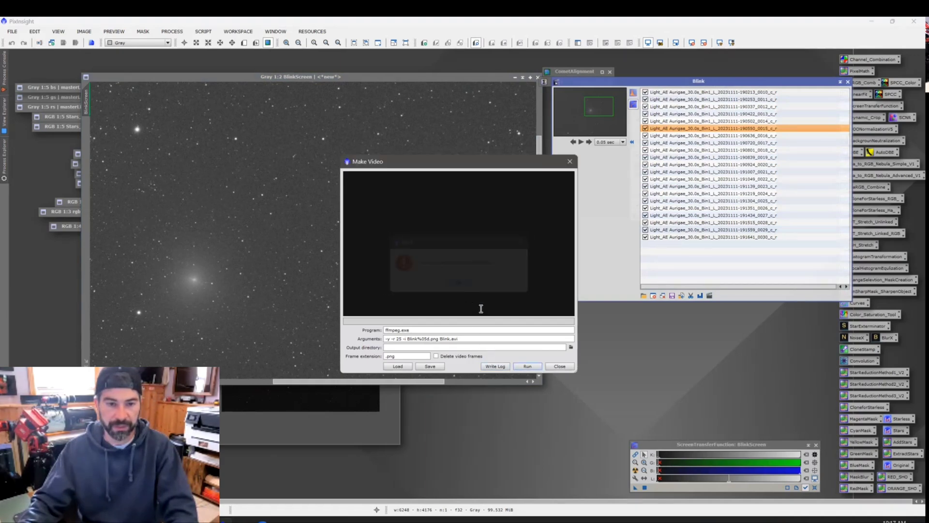
pyautogui.click(571, 347)
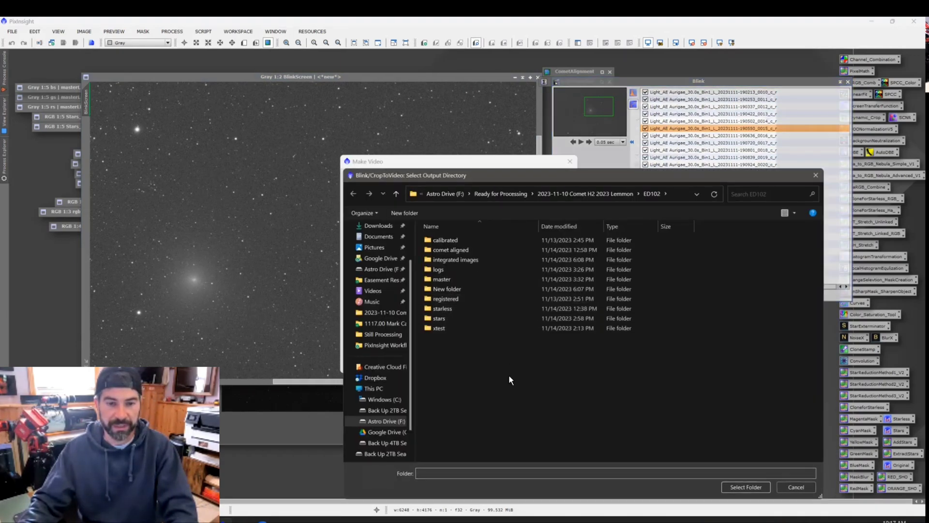
pyautogui.click(442, 289)
pyautogui.click(746, 486)
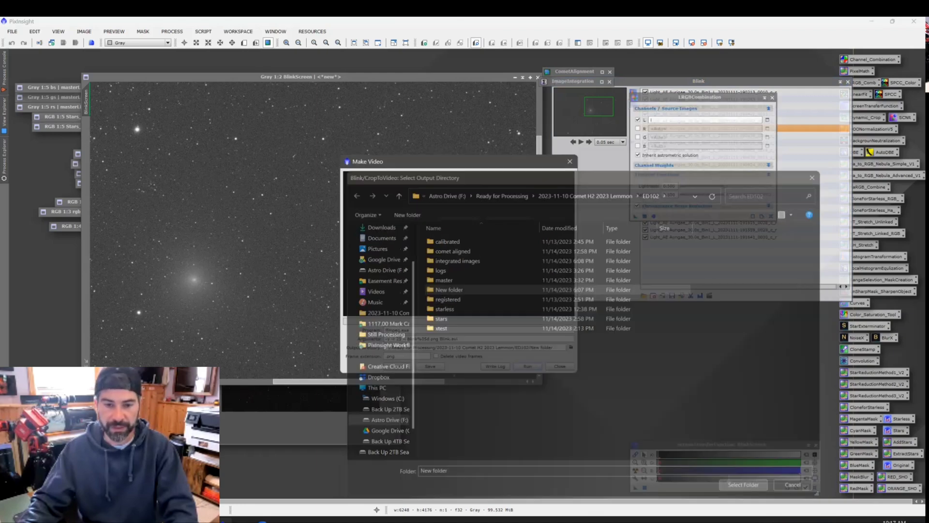
pyautogui.click(534, 366)
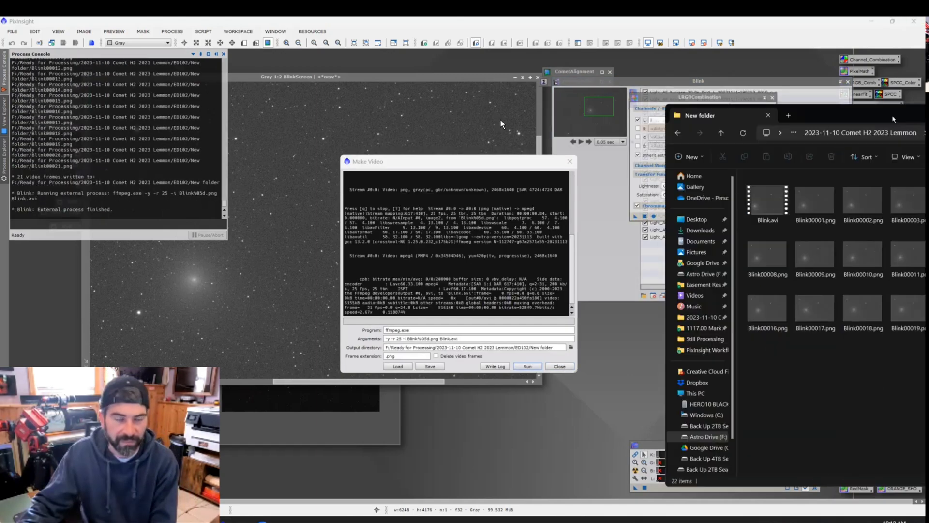
# - Open Blink.avi from the output folder, play it, then close the player and move the folder window aside
pyautogui.moveTo(774, 107); pyautogui.dragTo(430, 86)
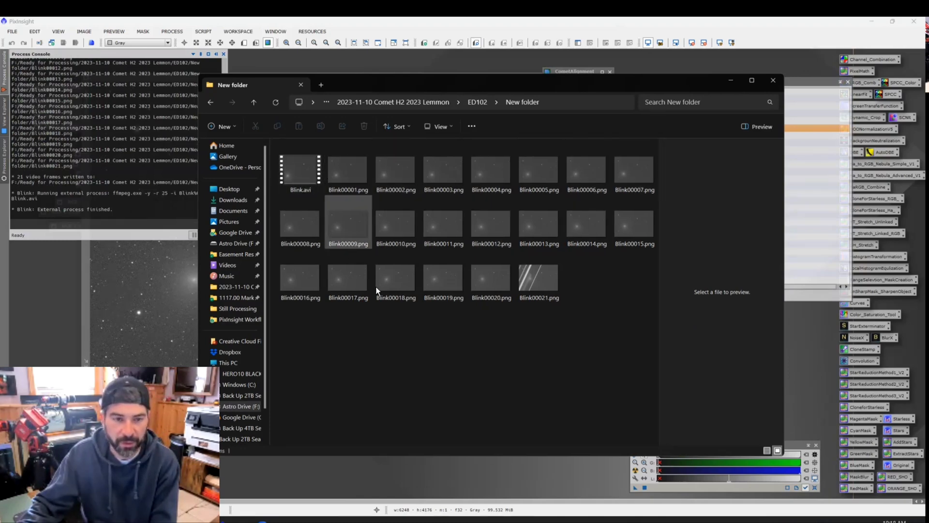
pyautogui.doubleClick(294, 165)
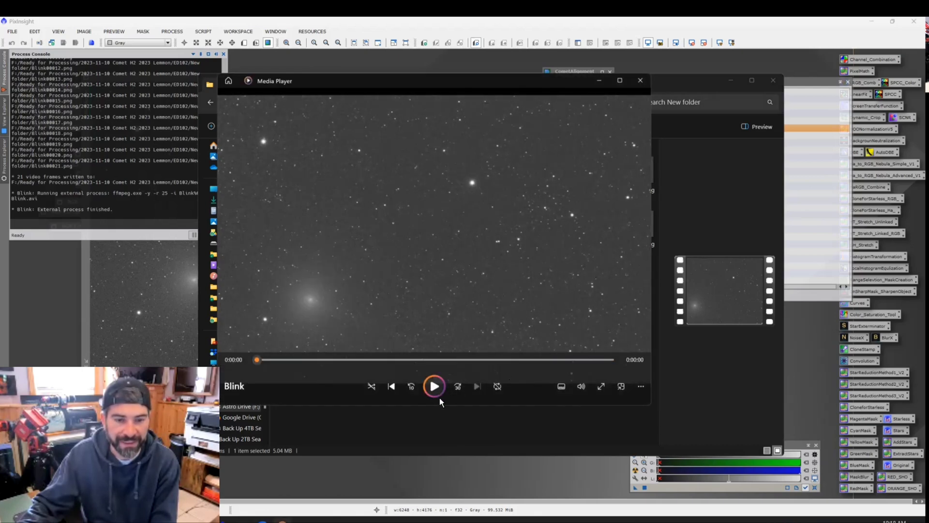
pyautogui.click(434, 387)
pyautogui.click(434, 388)
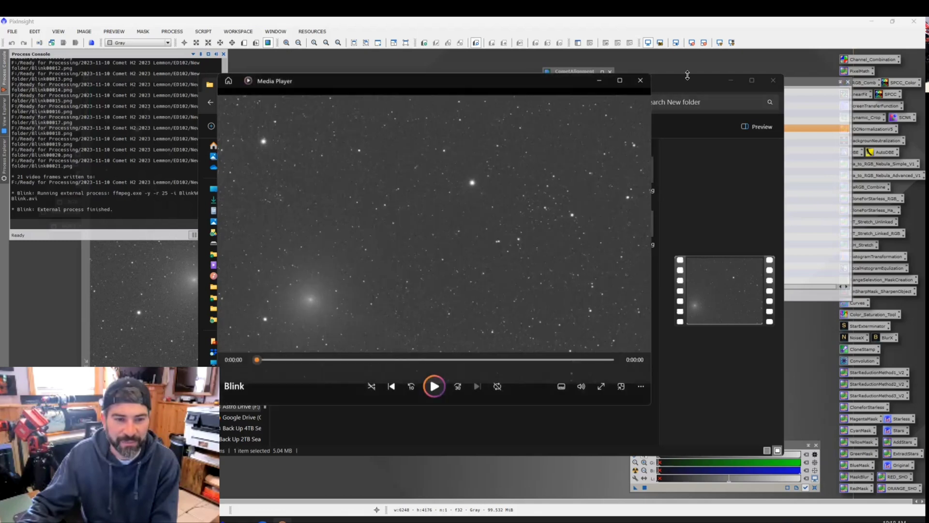
pyautogui.click(640, 80)
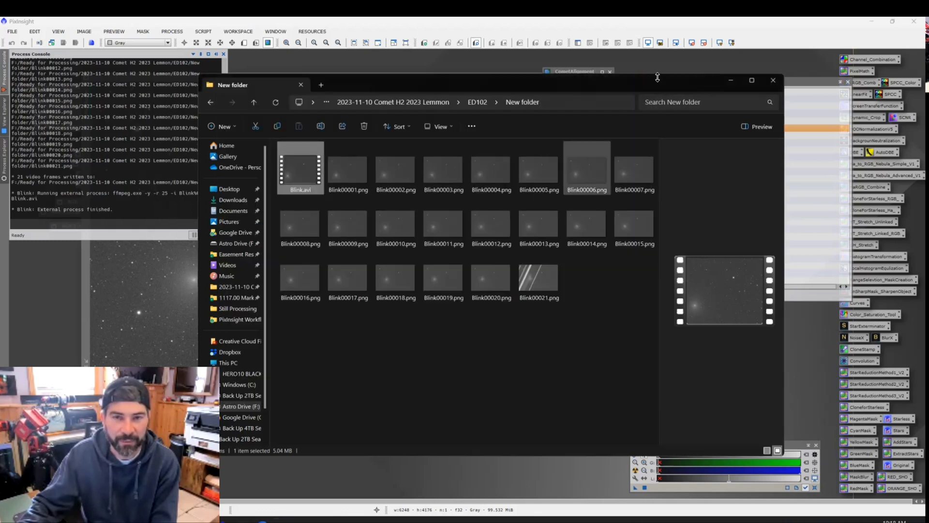
pyautogui.moveTo(687, 83); pyautogui.dragTo(0, 97)
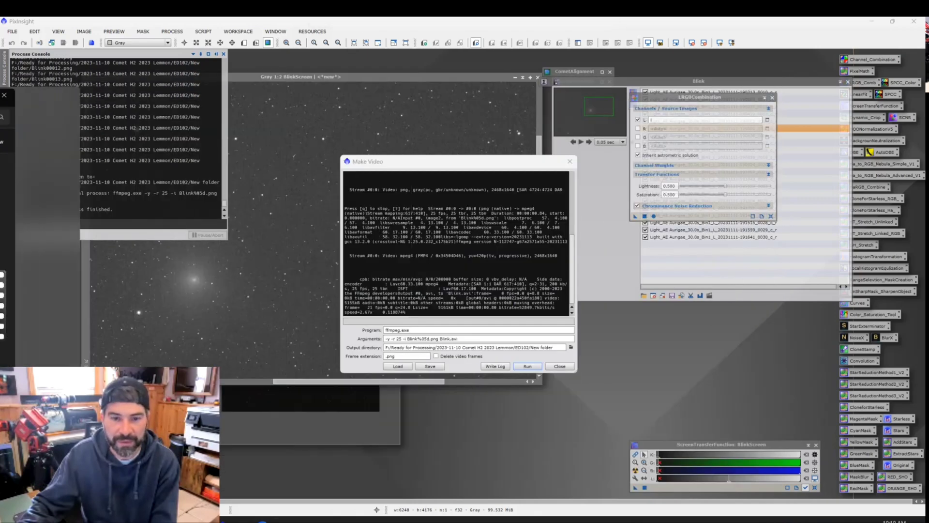
# - Set the frame rate argument to 15 and generate the Blink video again
pyautogui.click(400, 339)
pyautogui.press('BackSpace')
pyautogui.write('1')
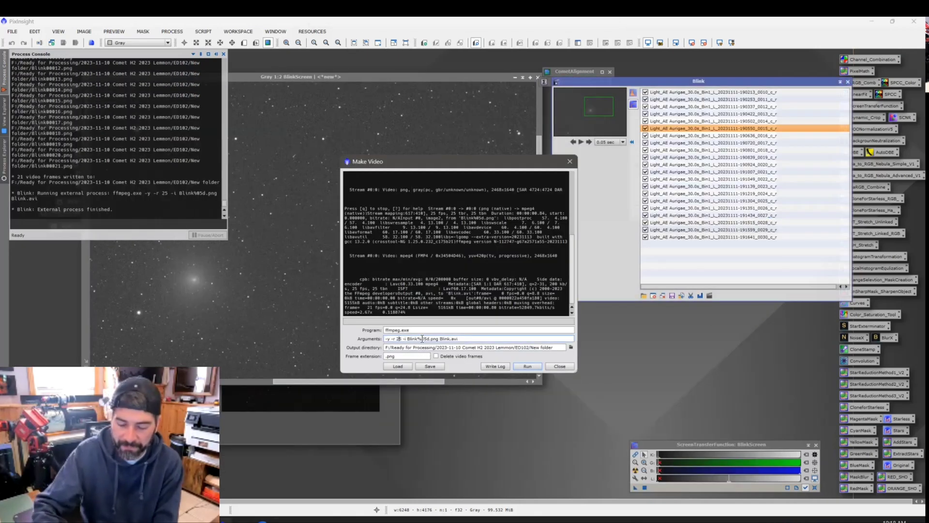
pyautogui.click(526, 367)
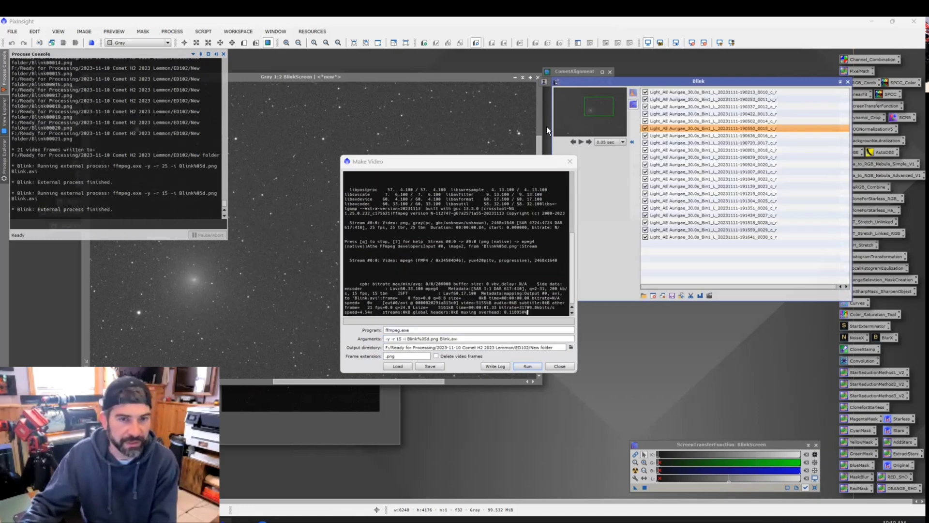
# - Switch to the output folder, open the regenerated Blink.avi, and replay it several times to examine the comet's motion
pyautogui.hotkey('alt', 'Tab')
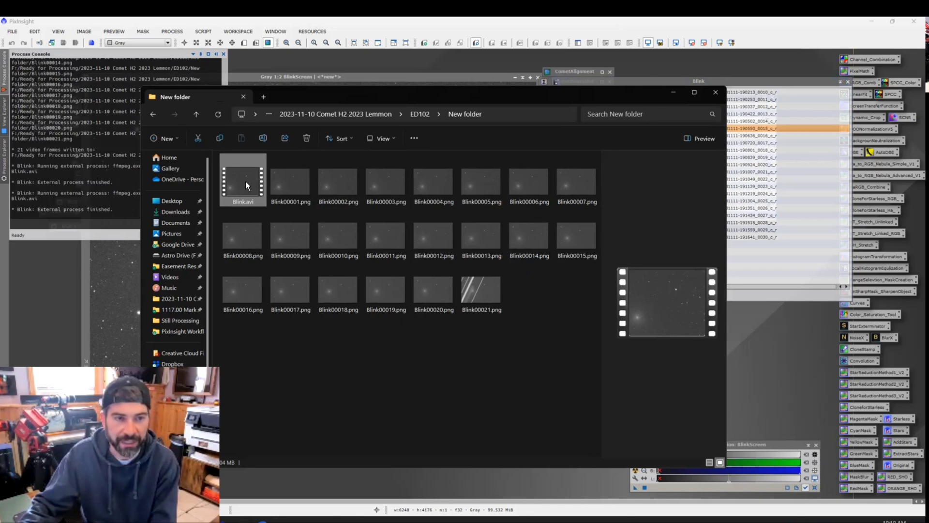
pyautogui.doubleClick(245, 183)
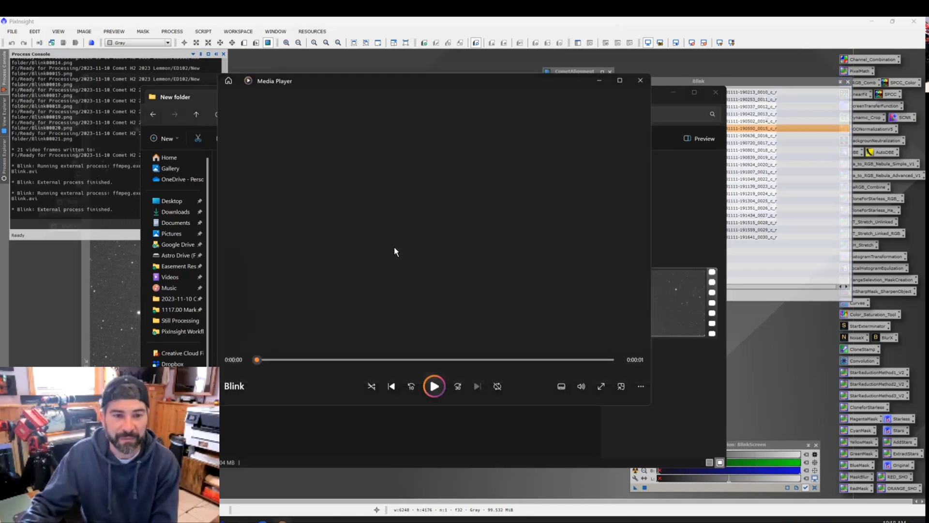
pyautogui.click(441, 386)
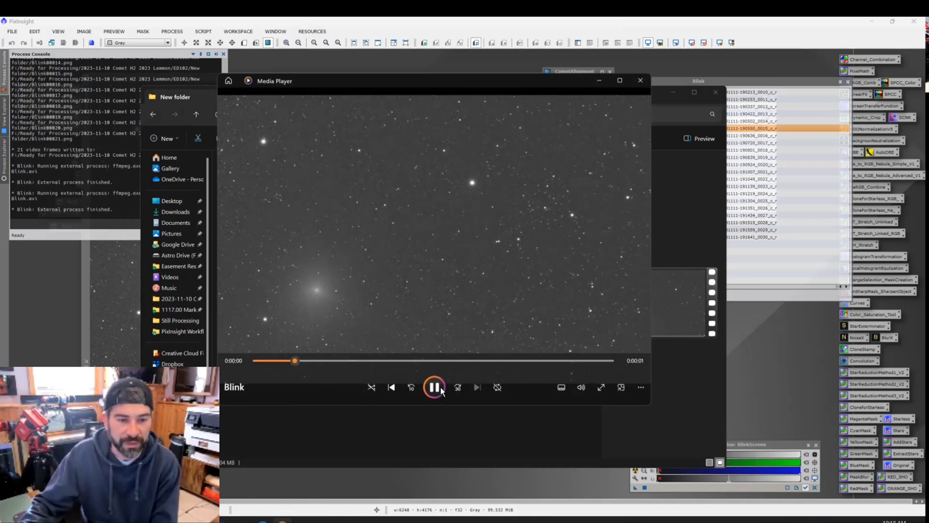
pyautogui.click(434, 386)
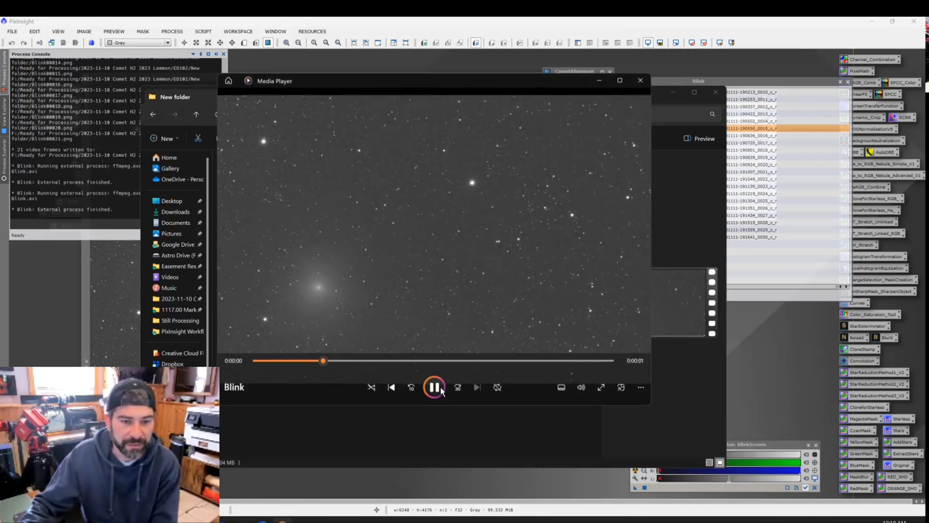
pyautogui.click(440, 387)
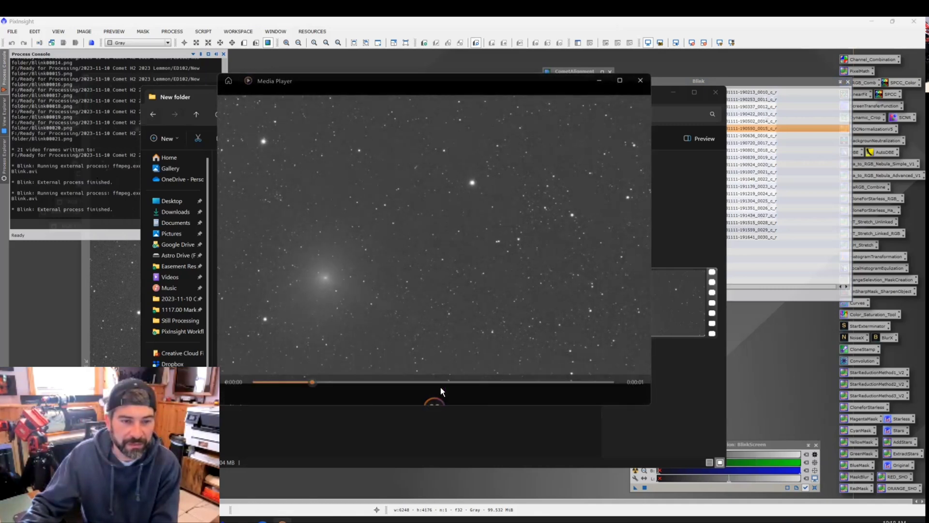
pyautogui.click(441, 387)
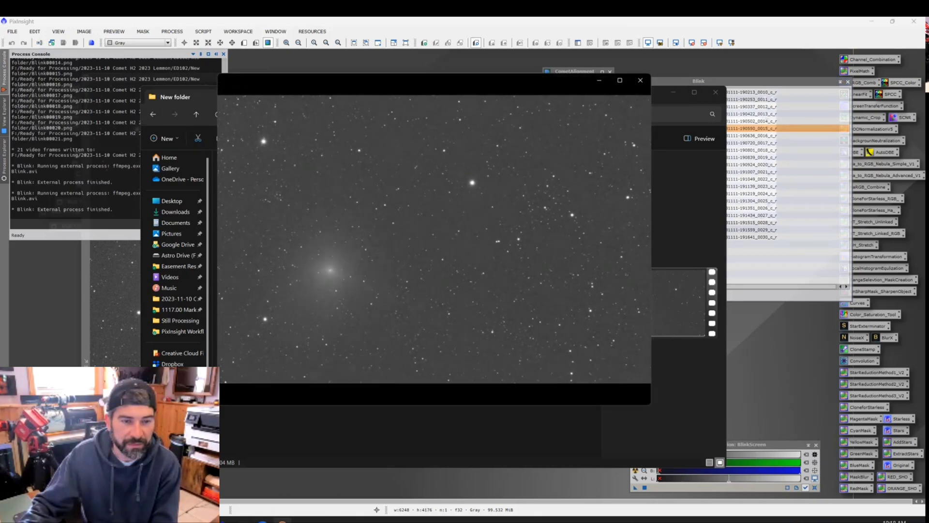
pyautogui.click(441, 387)
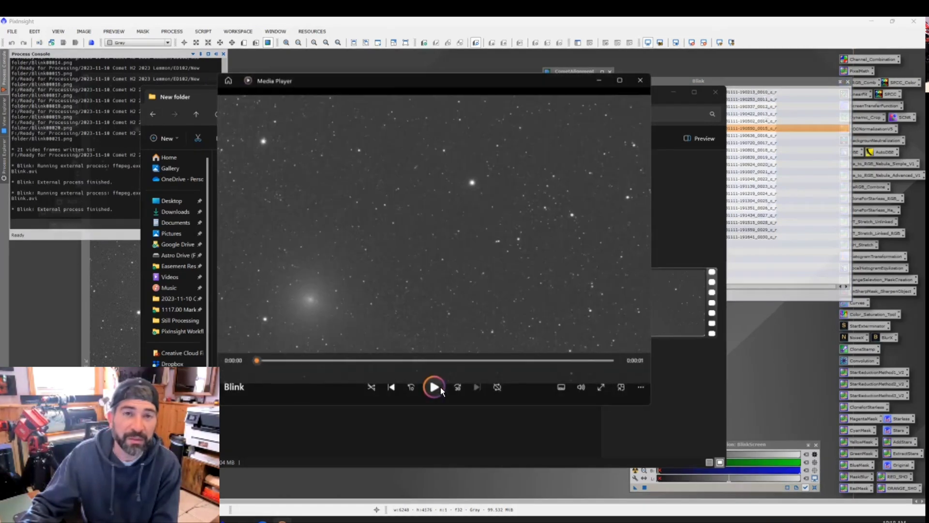
pyautogui.click(440, 387)
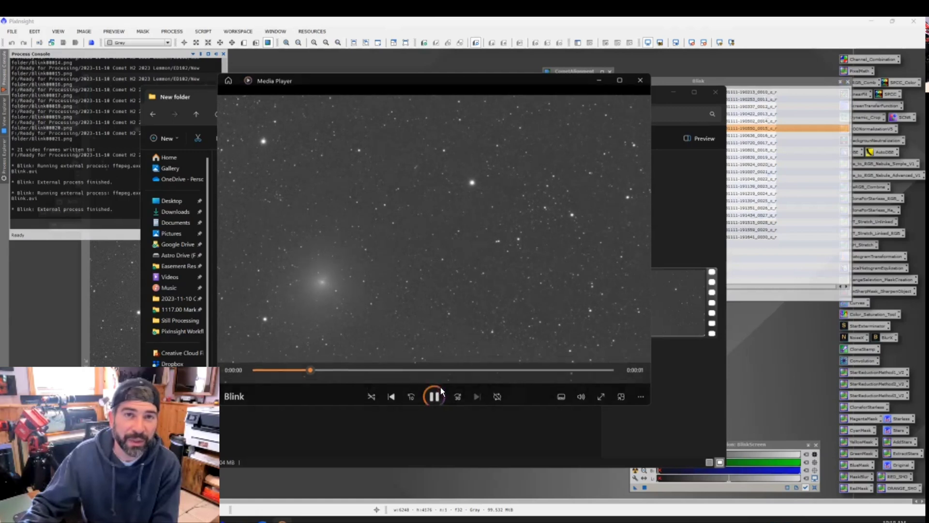
pyautogui.click(434, 386)
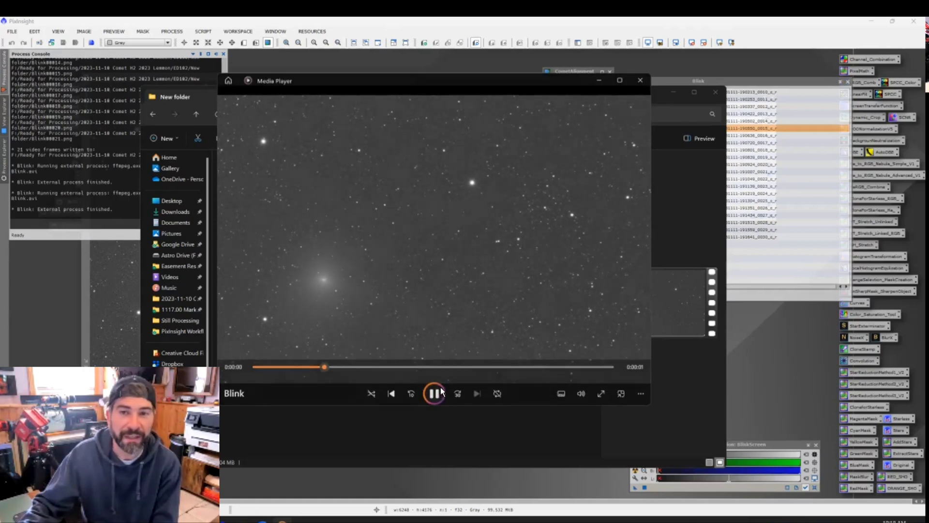
pyautogui.click(434, 386)
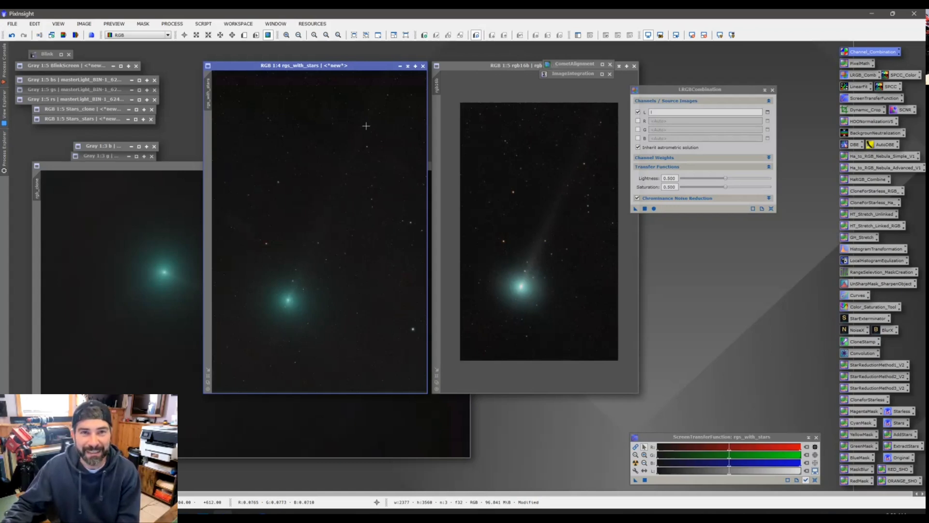
# - Make the finished rgb16b comet image the active image
pyautogui.click(533, 65)
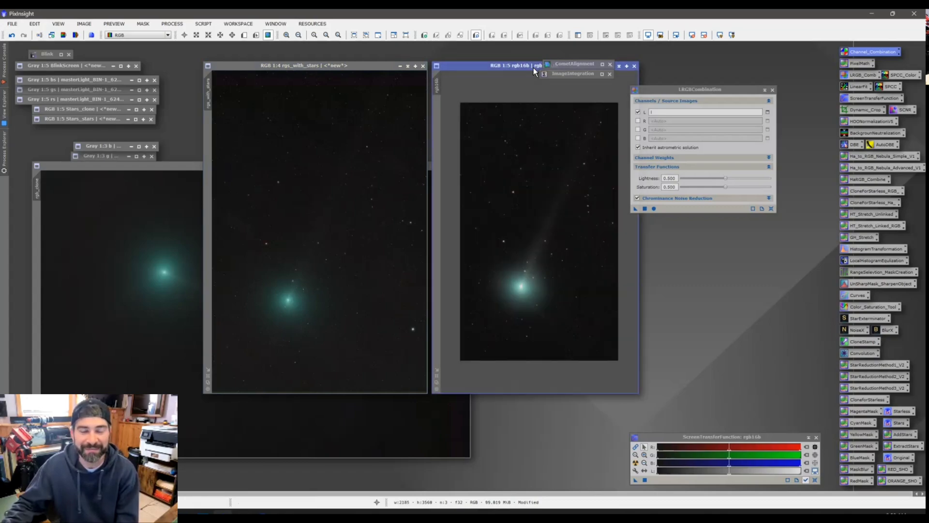